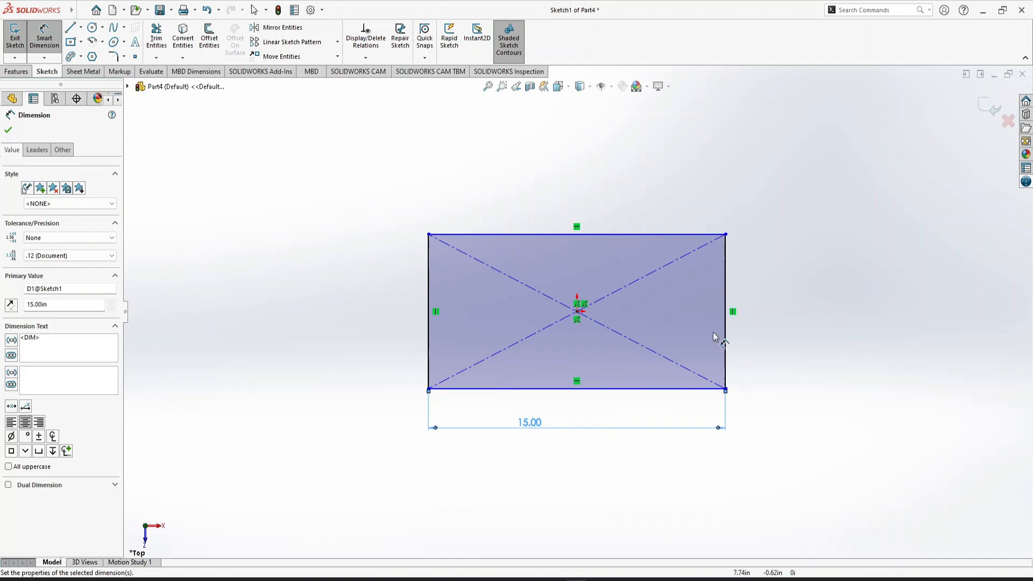
Set the rectangle's horizontal dimension to 12 in and dimension its vertical side as 18 in
double_click(544, 428)
text(12)
key(Return)
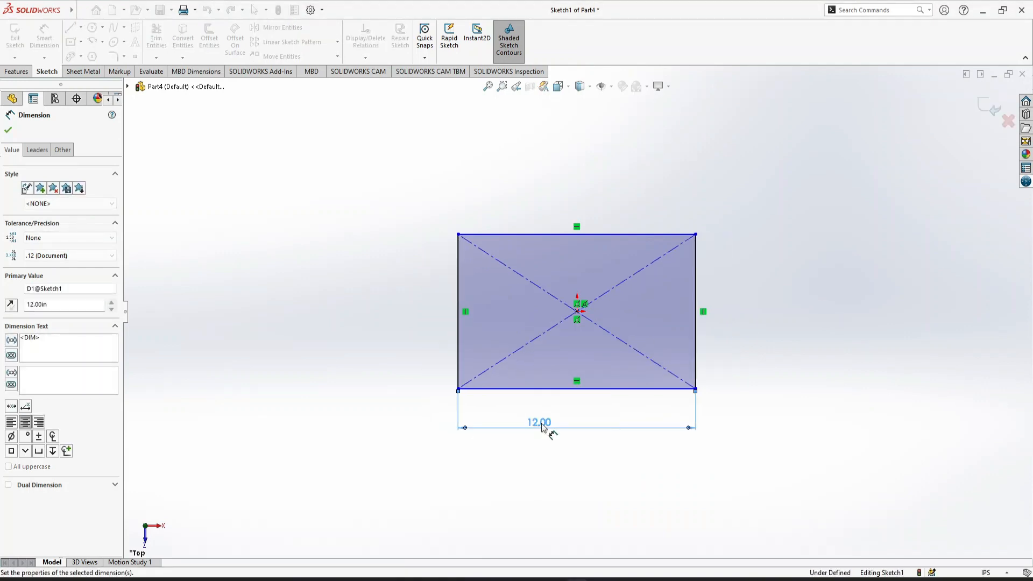
click(697, 362)
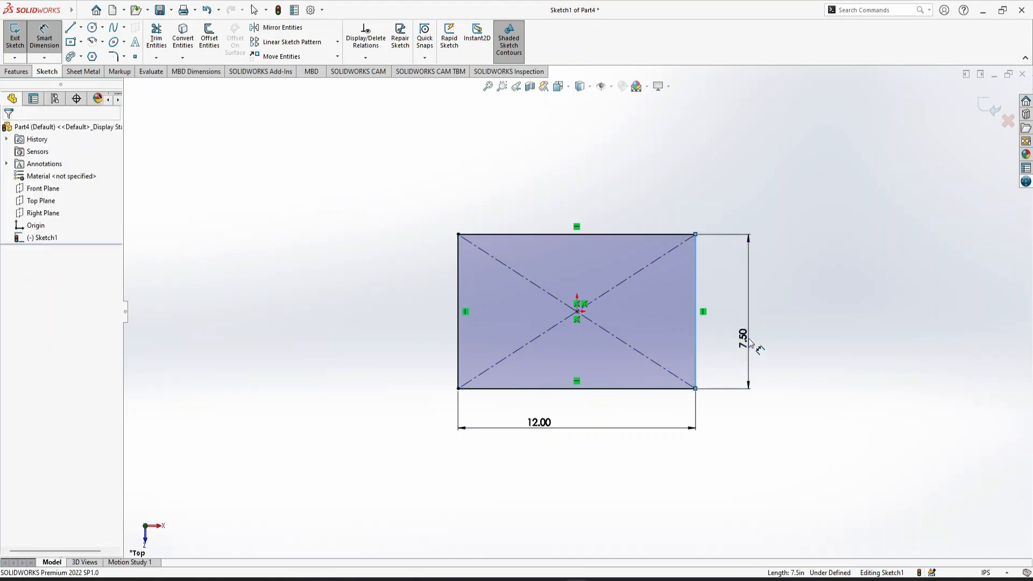
click(750, 342)
text(18)
key(Return)
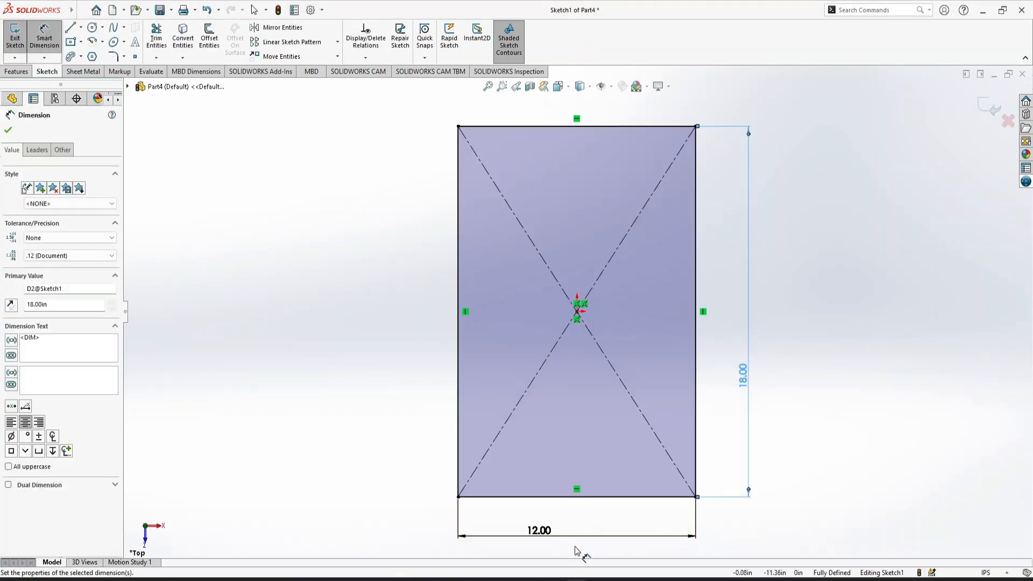
Change the rectangle's horizontal dimension to 18 in and its vertical dimension to 12 in
double_click(540, 532)
text(18)
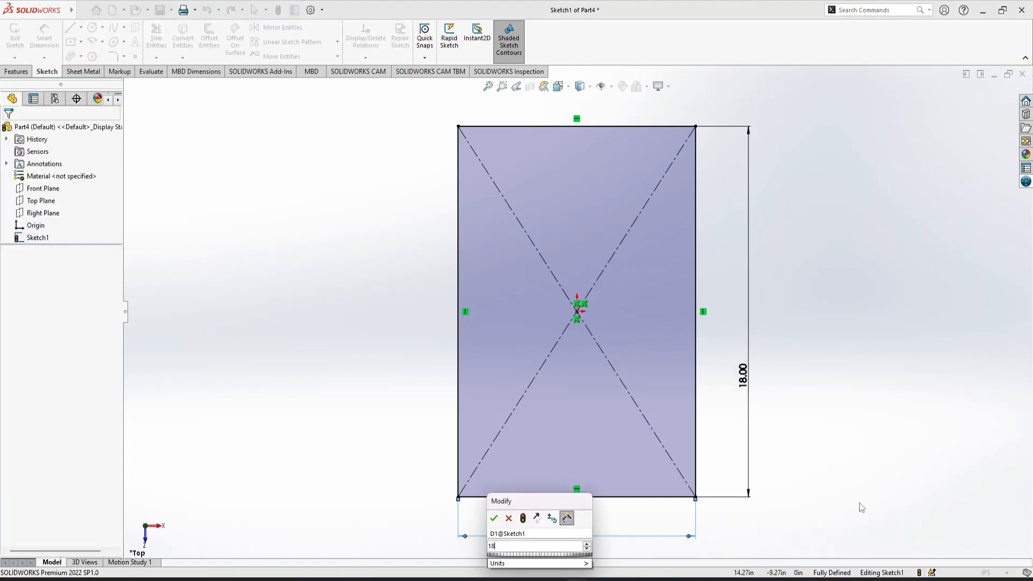
key(Return)
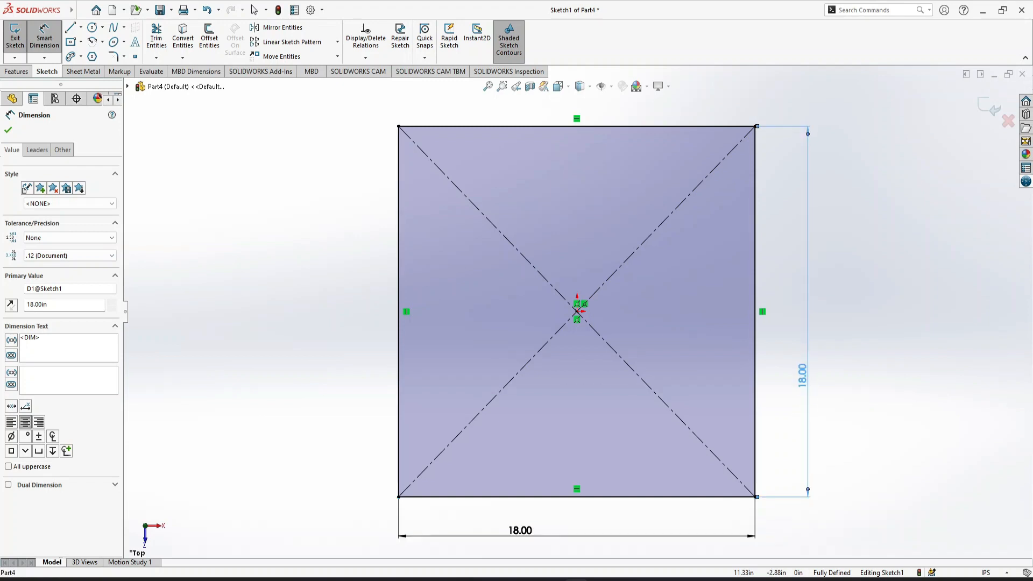
double_click(802, 376)
text(12)
key(Return)
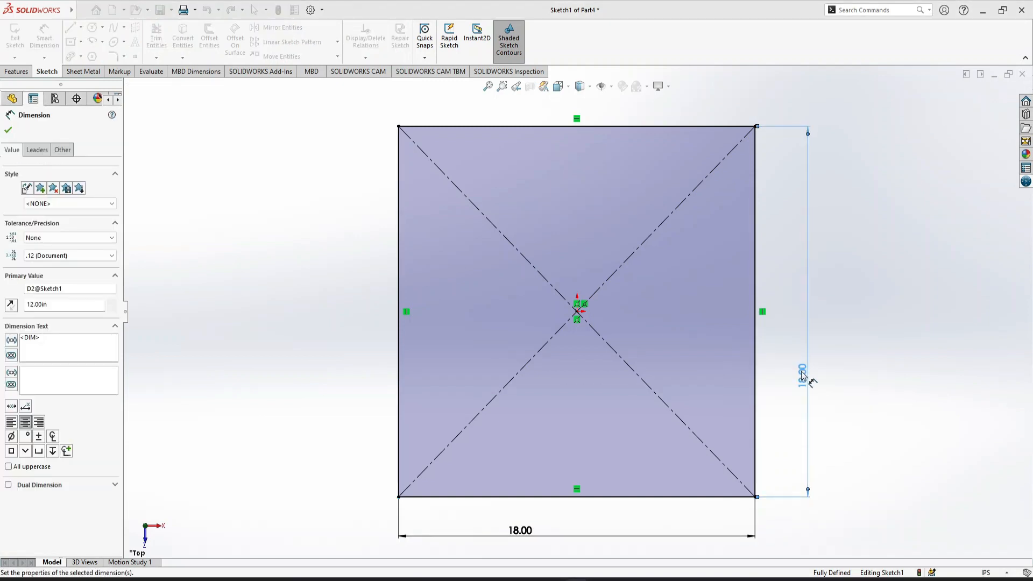
Create a sheet metal base flange from the rectangle sketch with a thickness of 3 mm
click(19, 74)
click(99, 76)
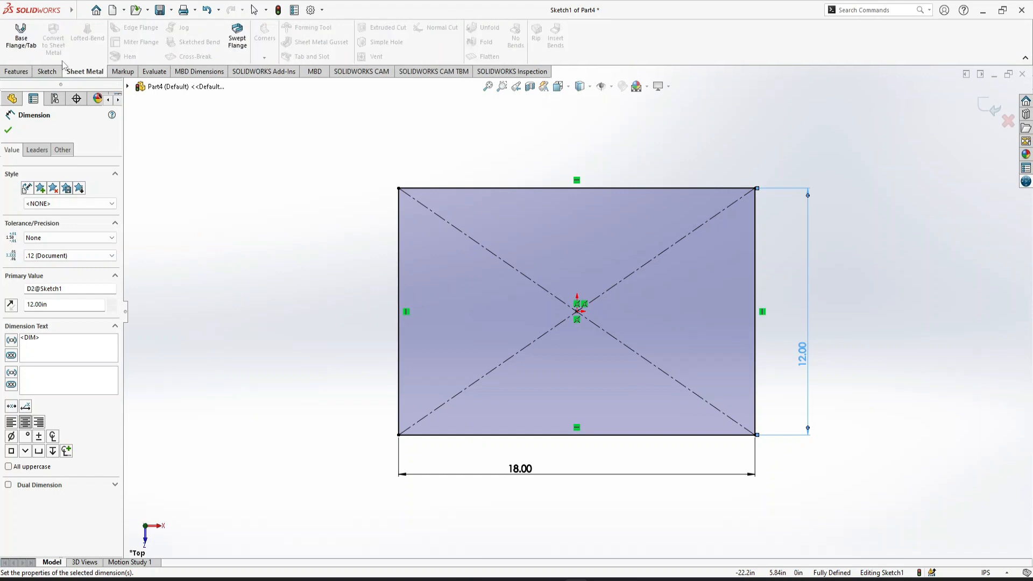
click(21, 33)
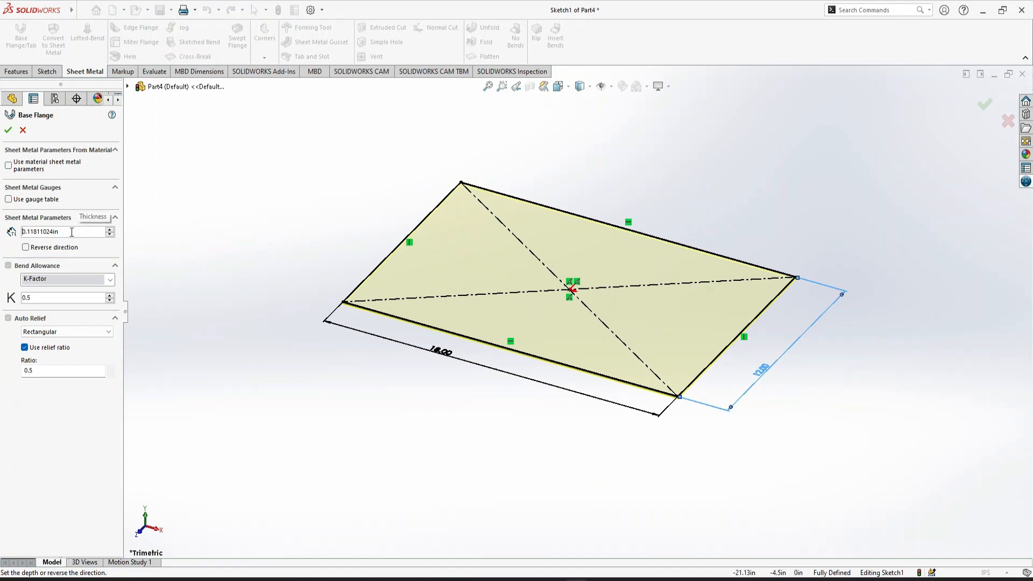
text(3mm)
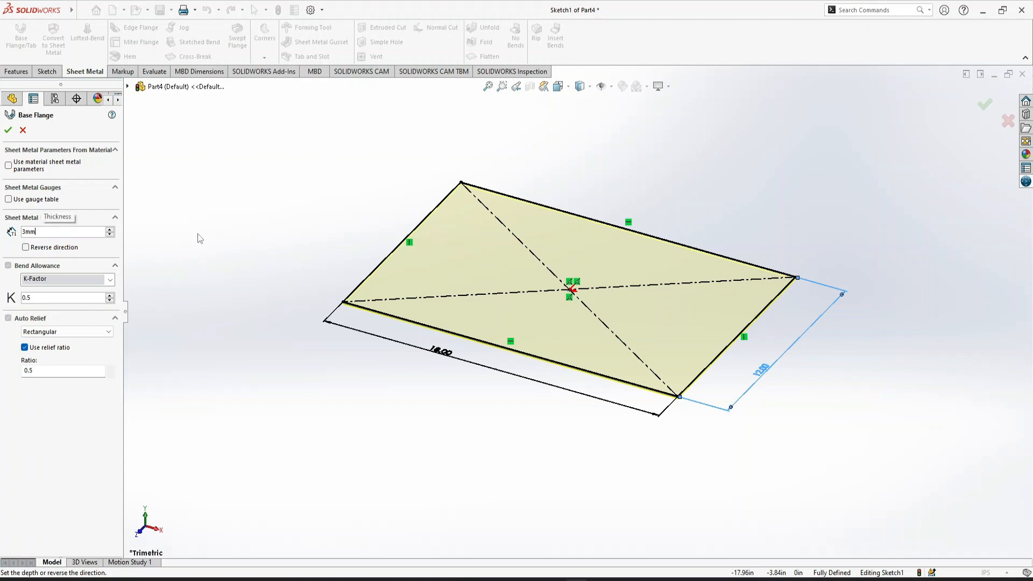
key(Return)
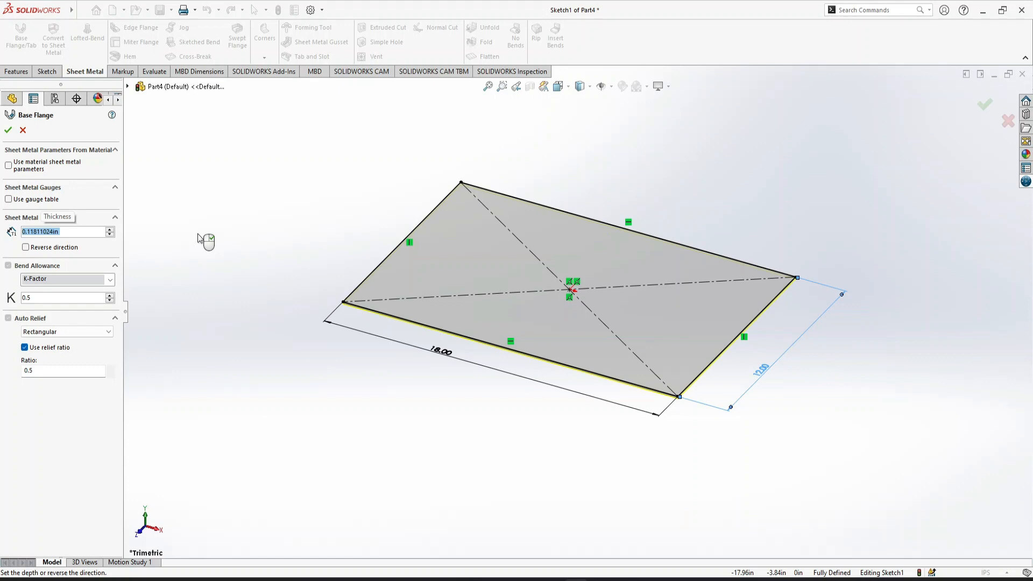
right_click(198, 239)
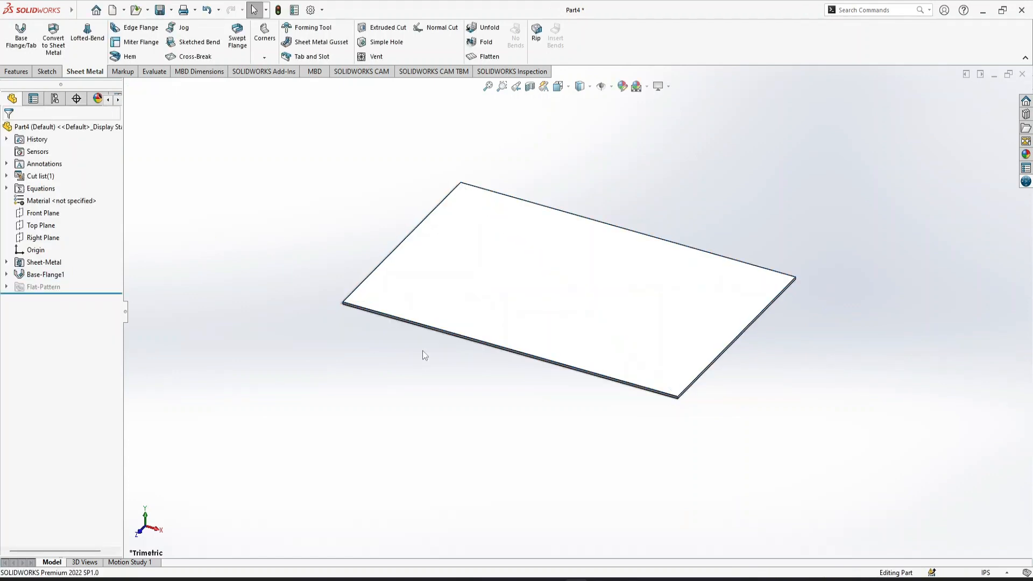
Add downward 90-degree edge flanges 1.5 in long along all four edges of the base plate
key(ctrl+7)
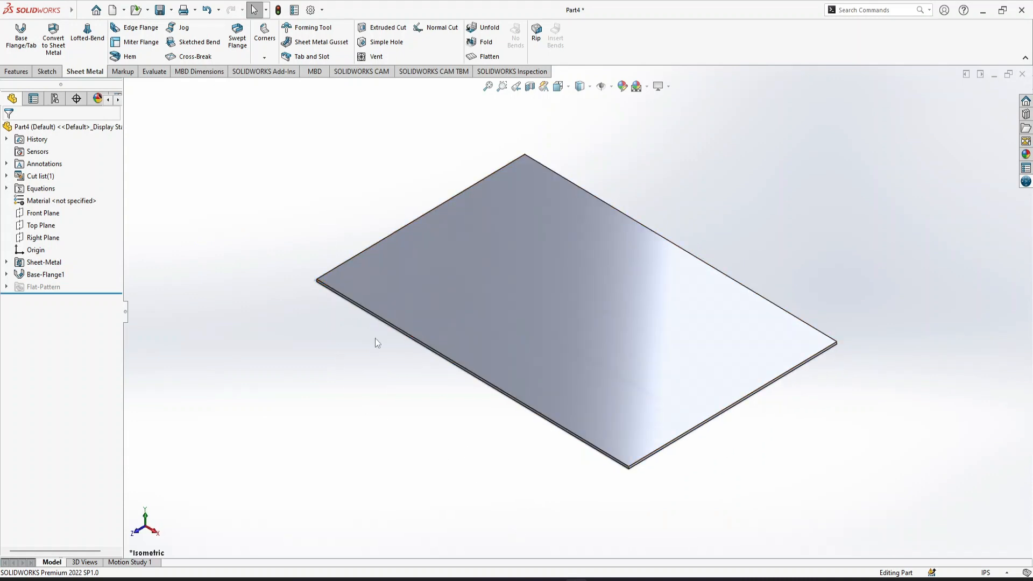
click(140, 30)
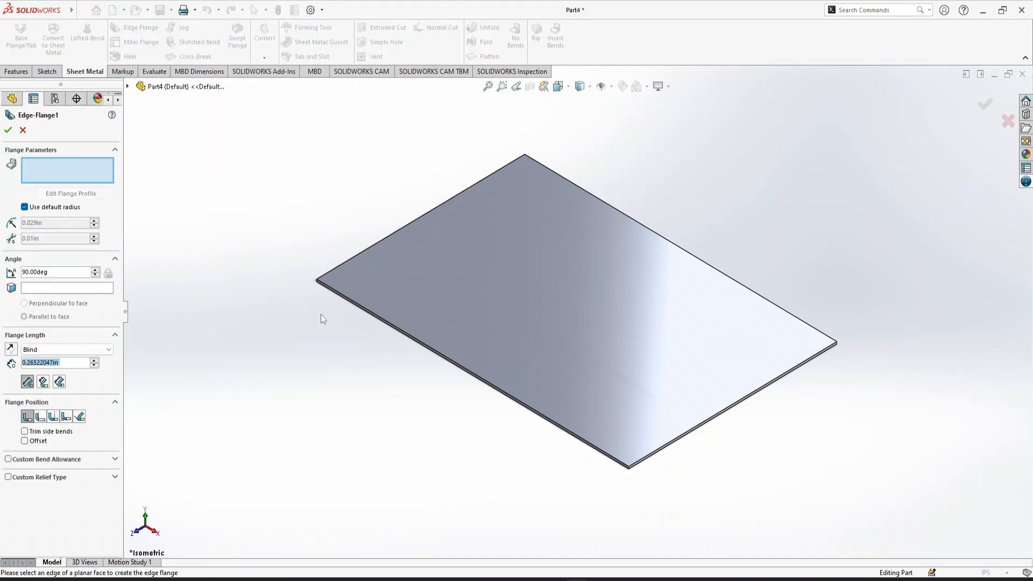
click(377, 319)
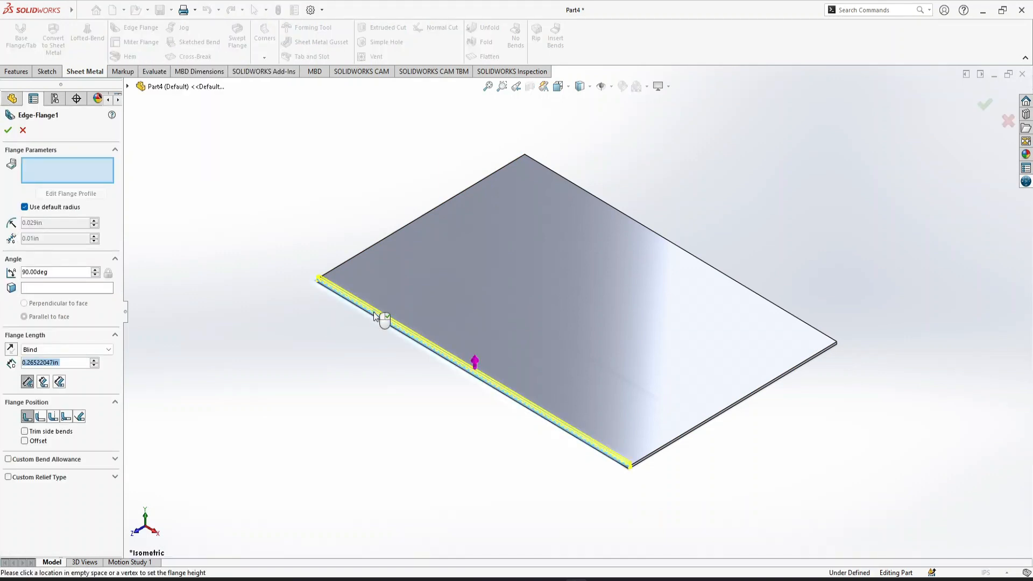
click(403, 427)
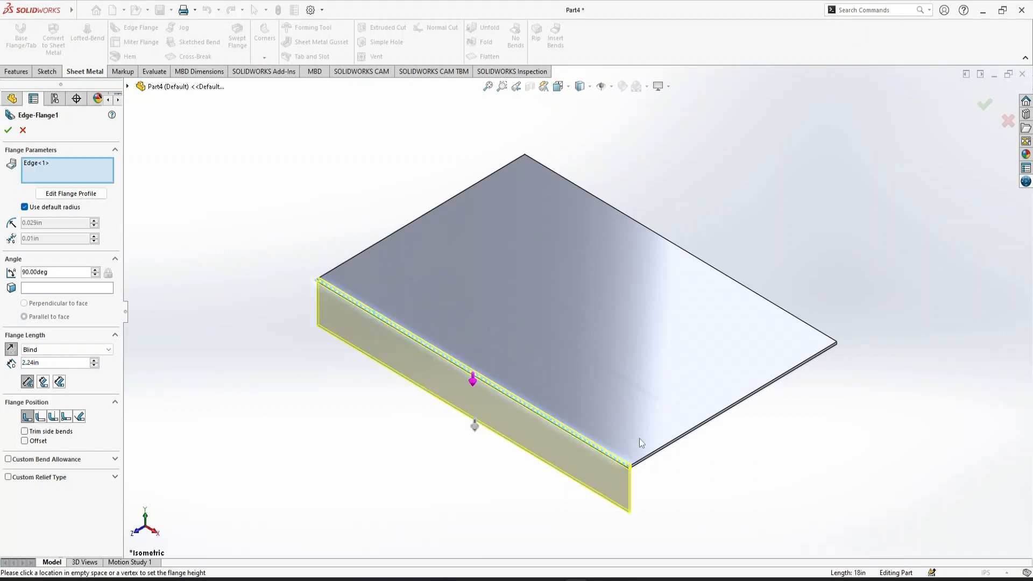
click(670, 451)
click(780, 307)
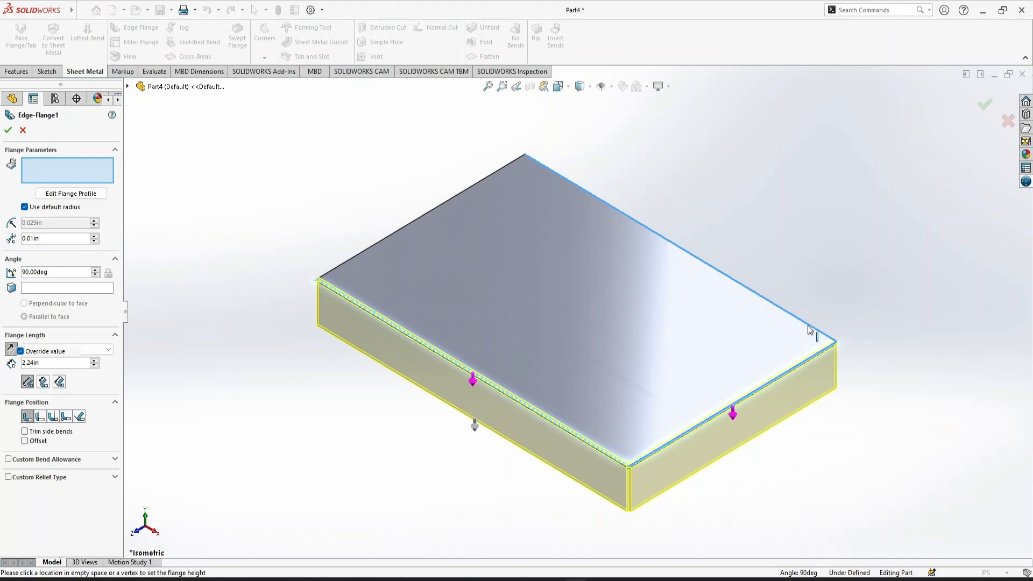
click(409, 225)
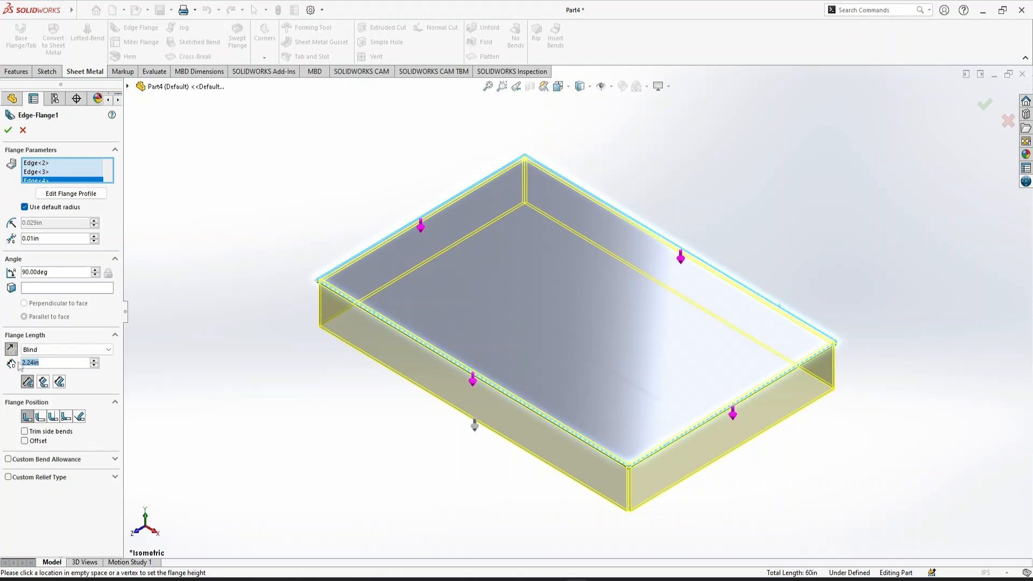
text(1.5)
key(Return)
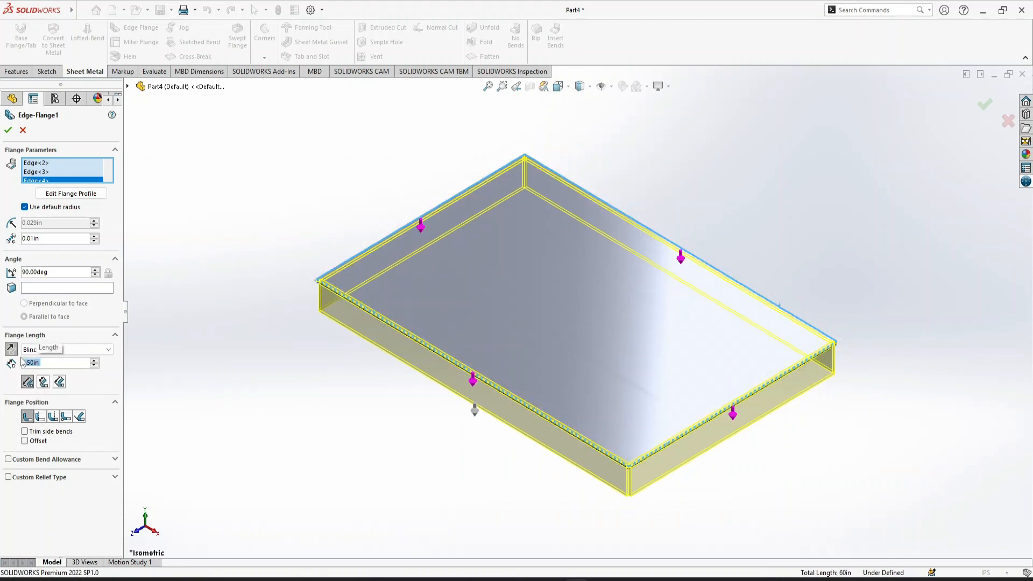
click(8, 130)
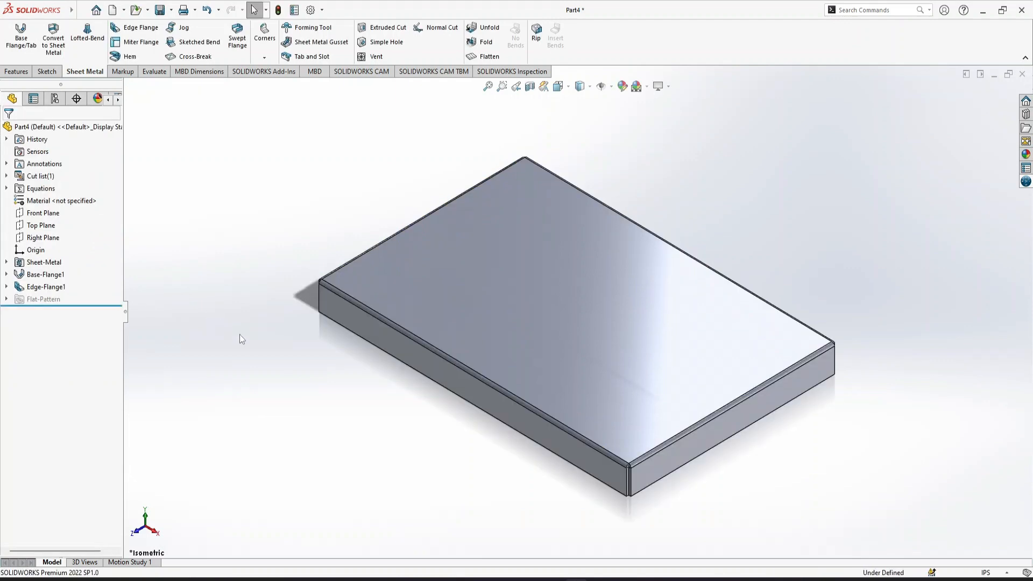
Add a welded corner with a 0.10 in fillet and texture at the box corner nearest the viewer in isometric view
click(502, 86)
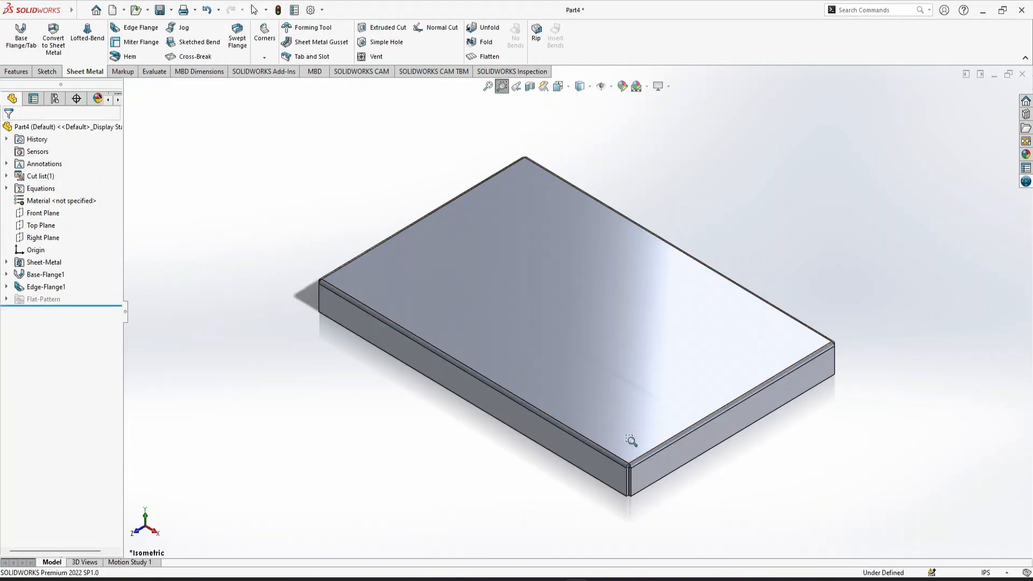
drag(683, 546, 596, 414)
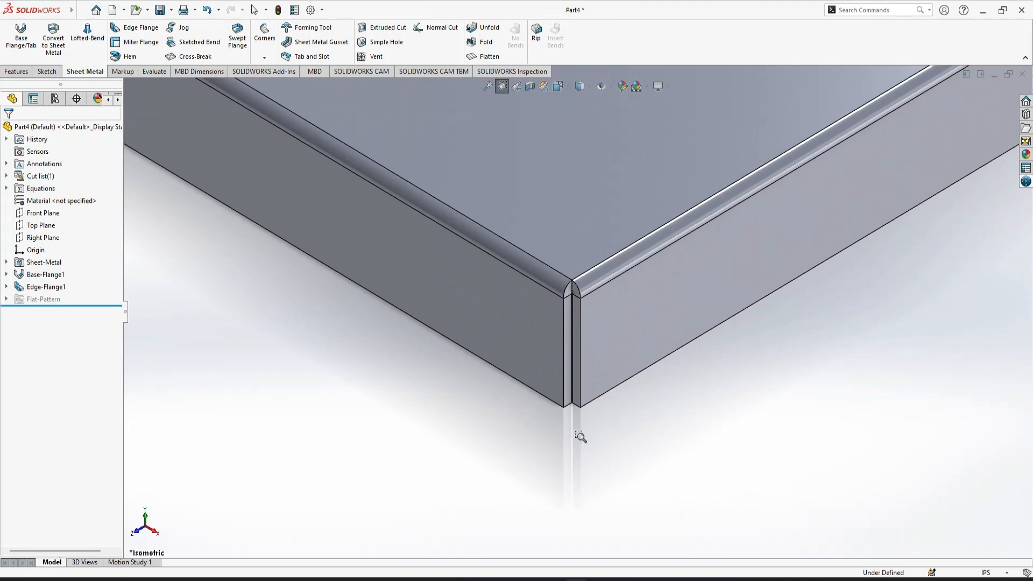
key(Escape)
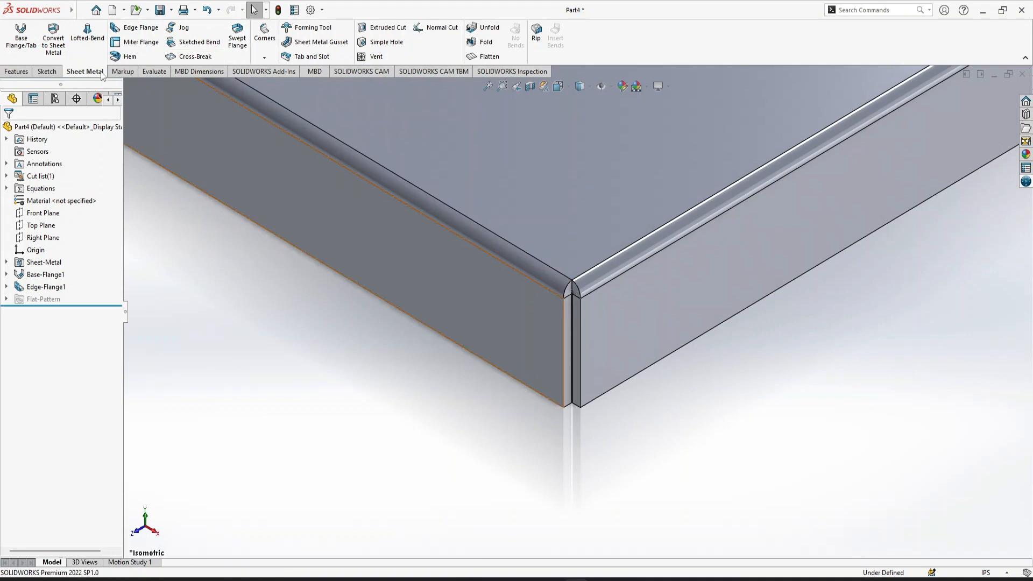
click(264, 59)
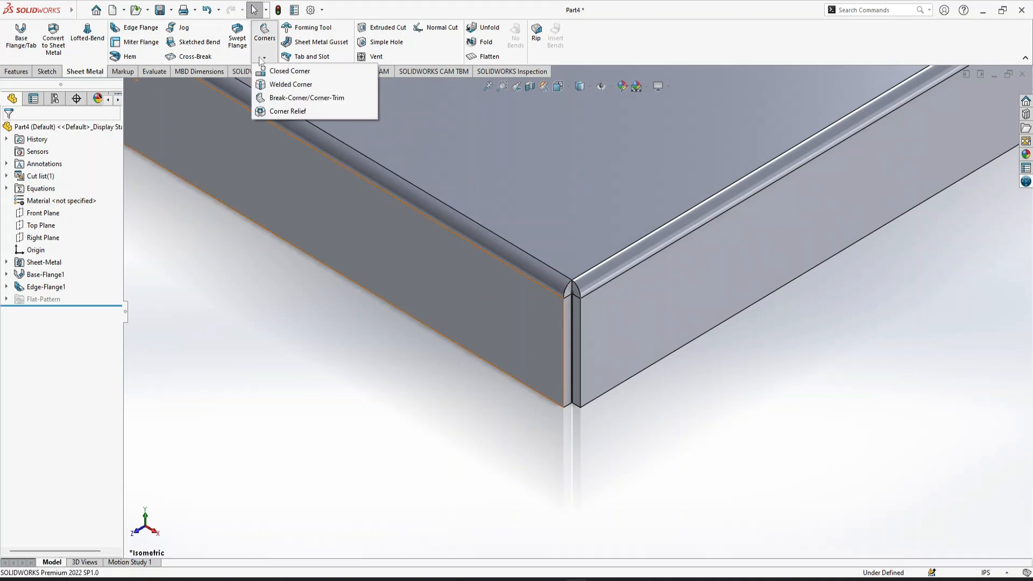
click(281, 86)
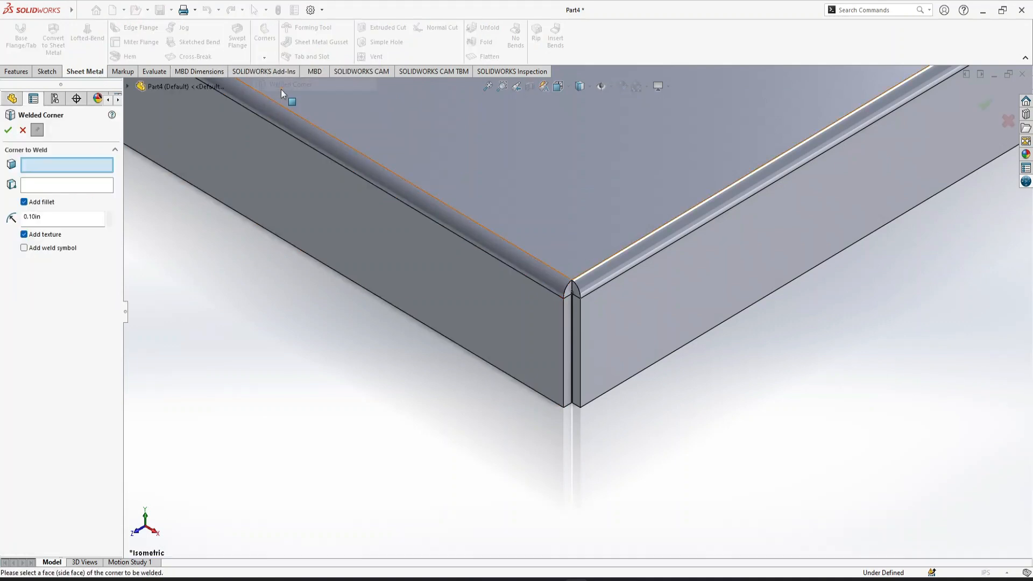
click(576, 348)
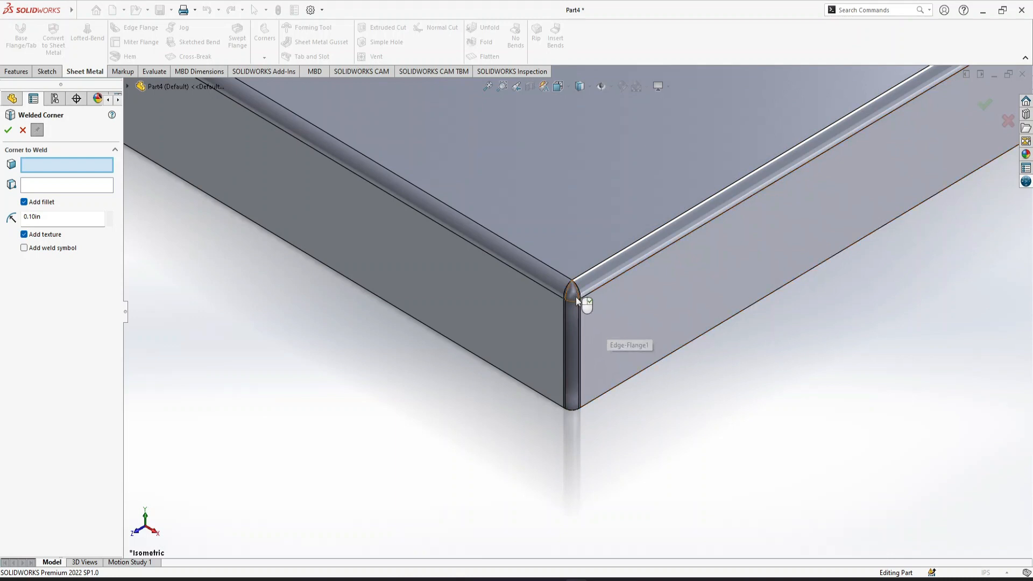
Add a welded corner at the box's leftmost corner in isometric view, using the same 0.10 in fillet and texture
click(488, 87)
click(502, 86)
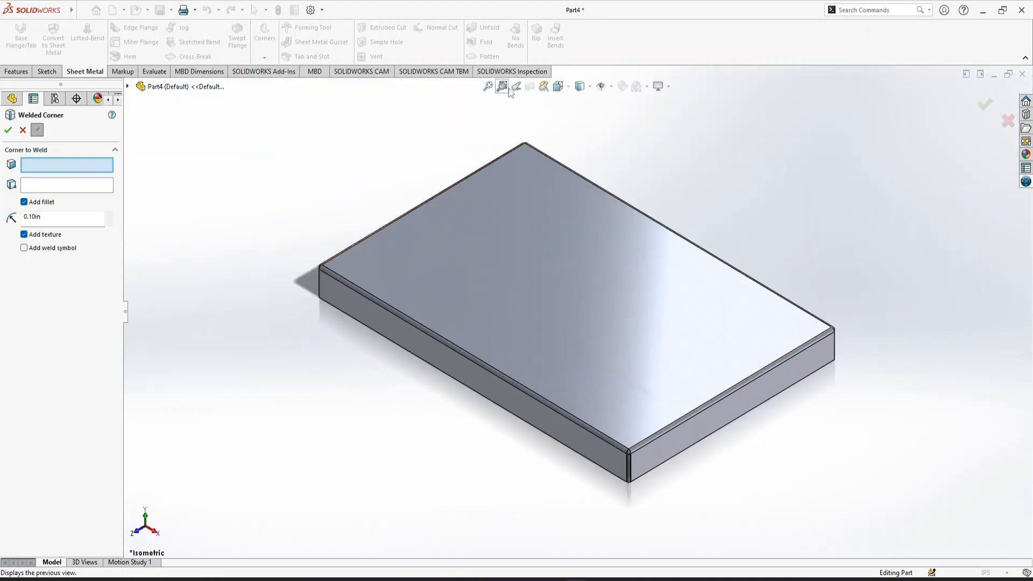
drag(293, 229, 362, 338)
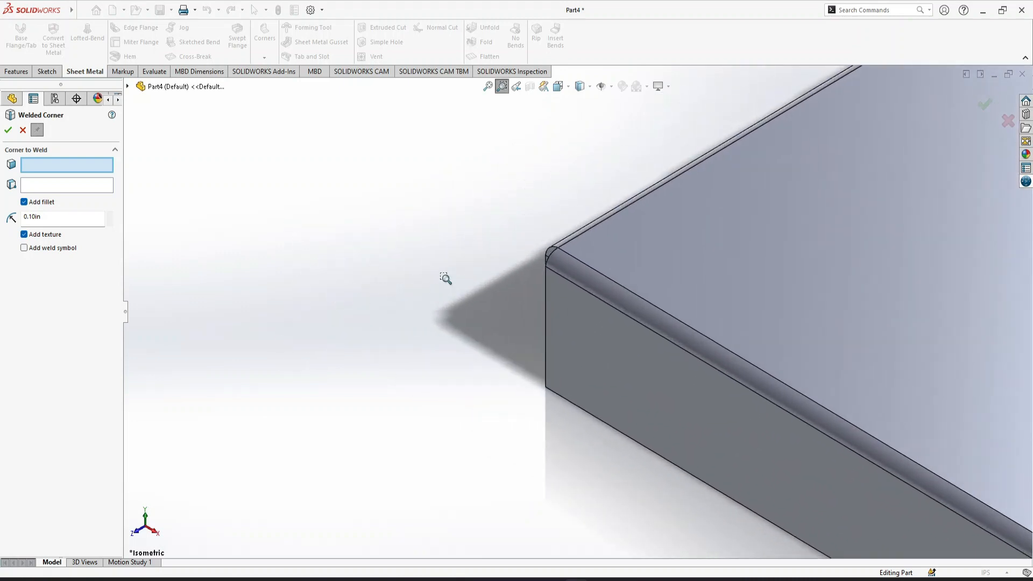
click(548, 252)
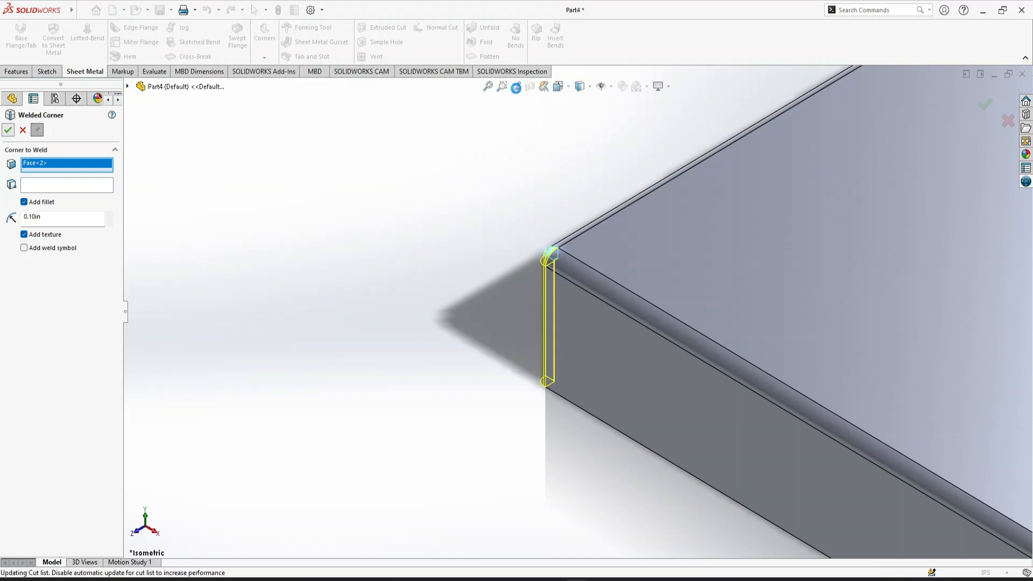
Weld the third corner of the box, turning the part so that the open joint between its flanges is reachable
scroll(557, 259, up, 2)
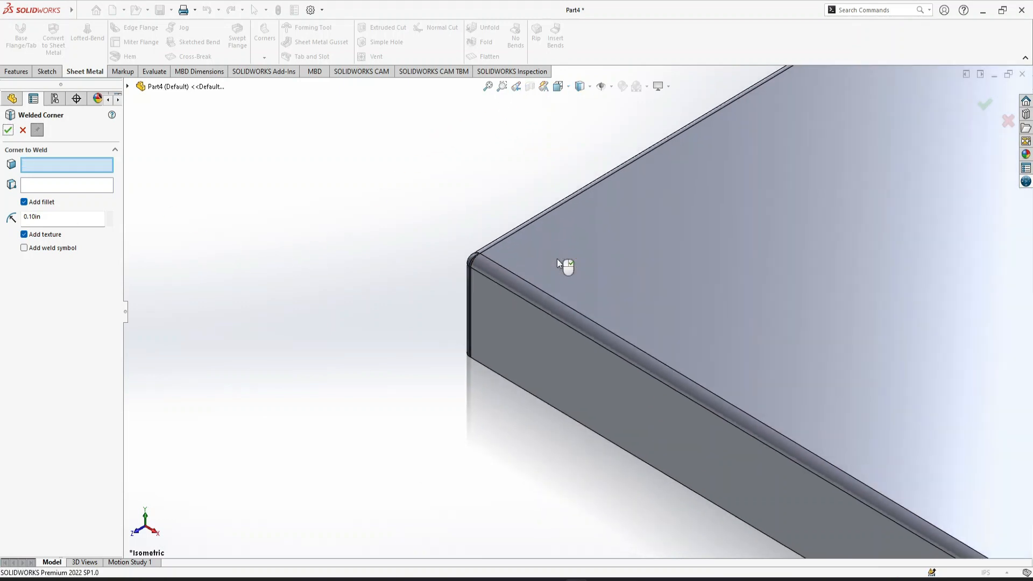
scroll(557, 261, up, 6)
key(Right)
key(Right)
key(Right)
key(Right)
key(Right)
key(Down)
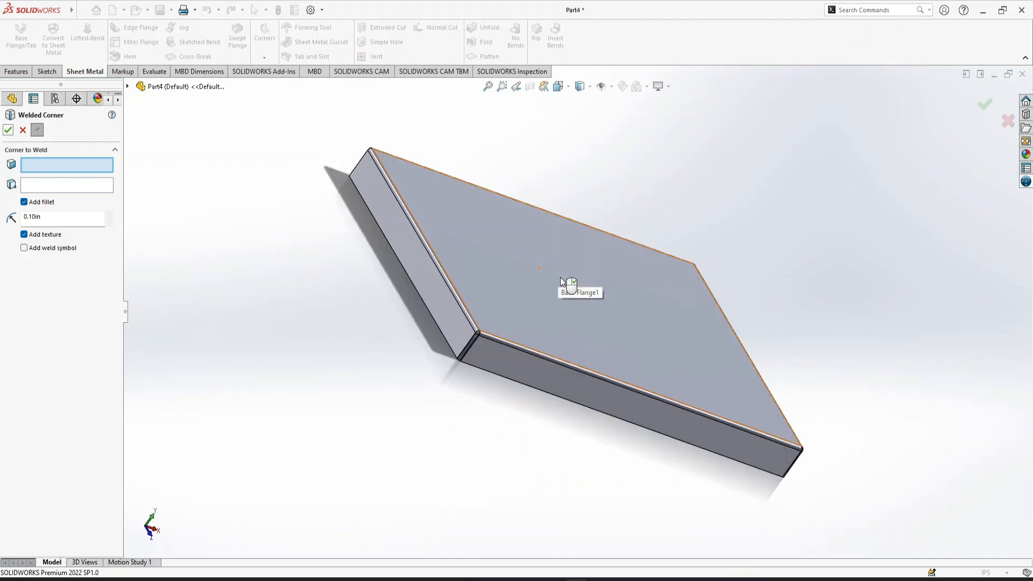
key(Down)
key(Down)
key(Down)
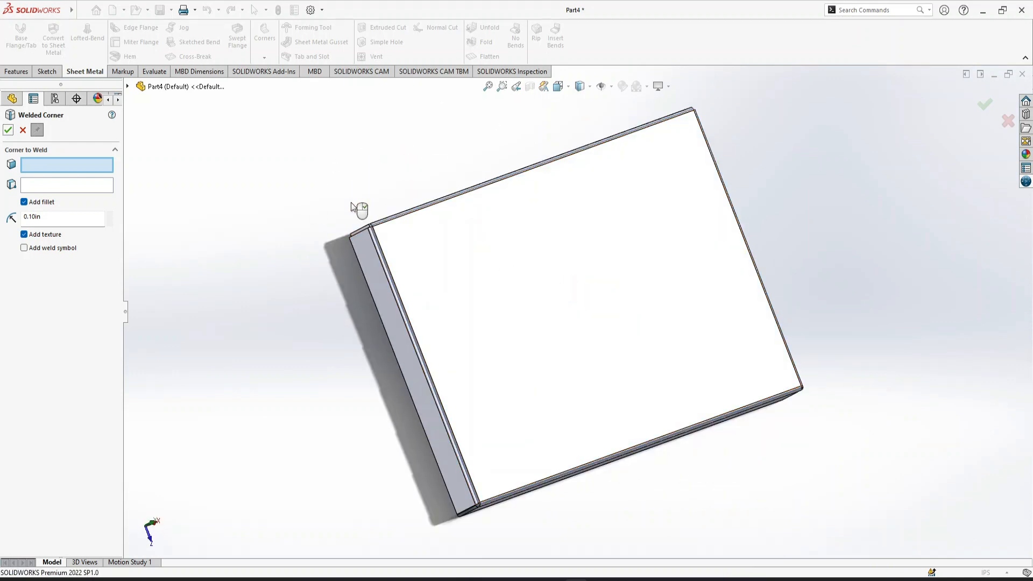
click(359, 233)
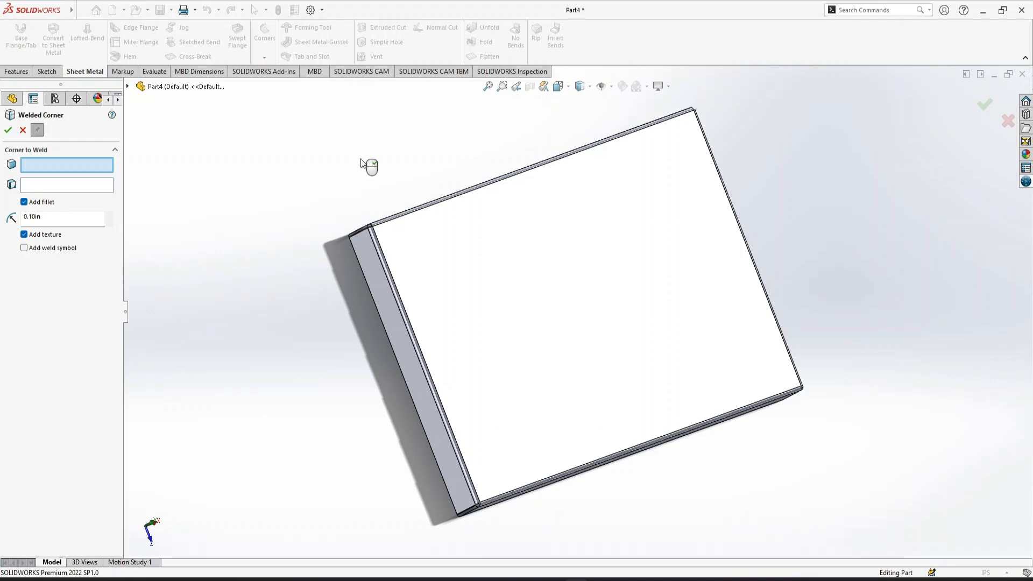
Weld the last open corner of the box and finish the Welded Corner command
key(Left)
key(Left)
key(Left)
key(Left)
key(Left)
key(Down)
key(Down)
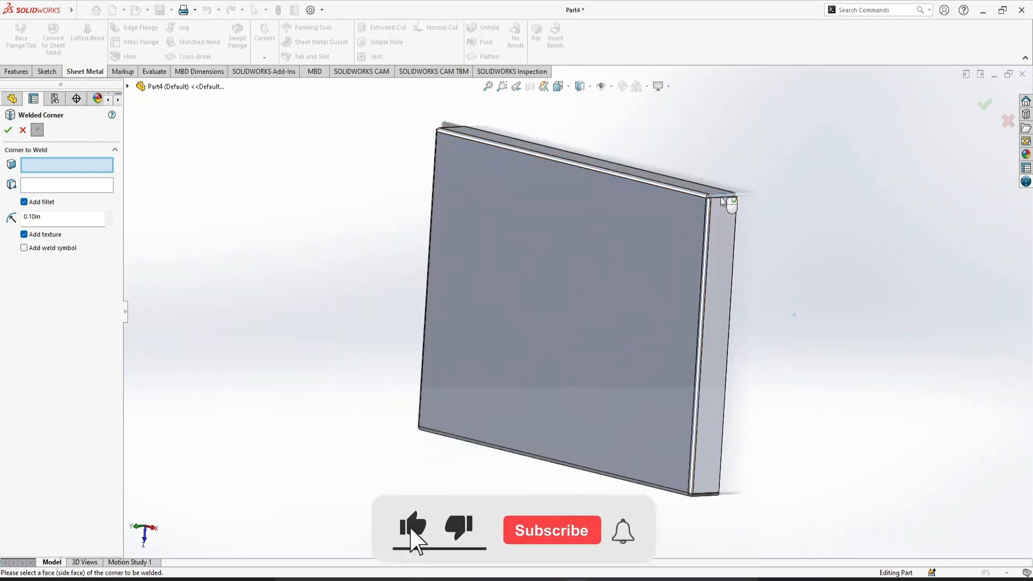
click(636, 197)
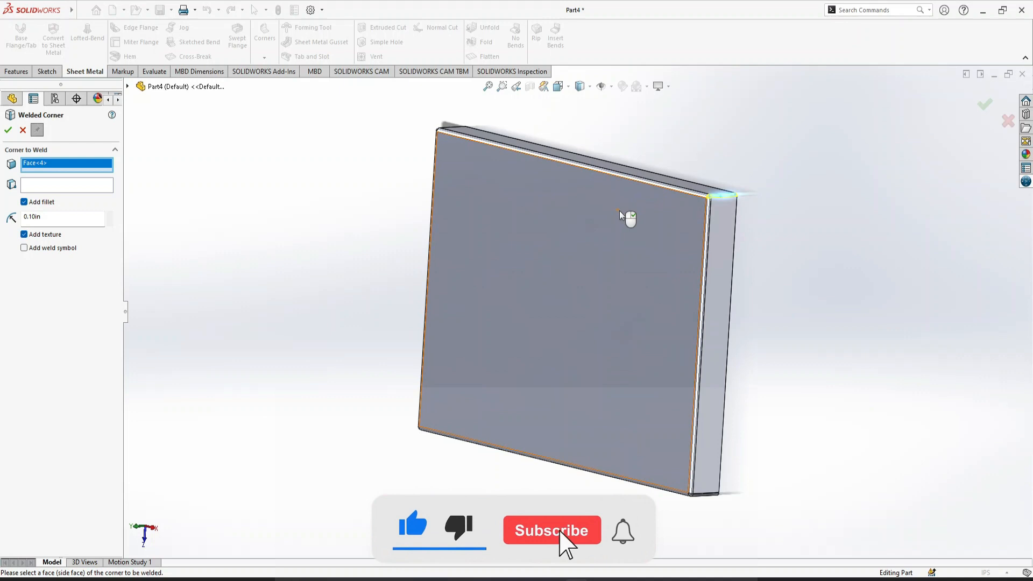
click(24, 132)
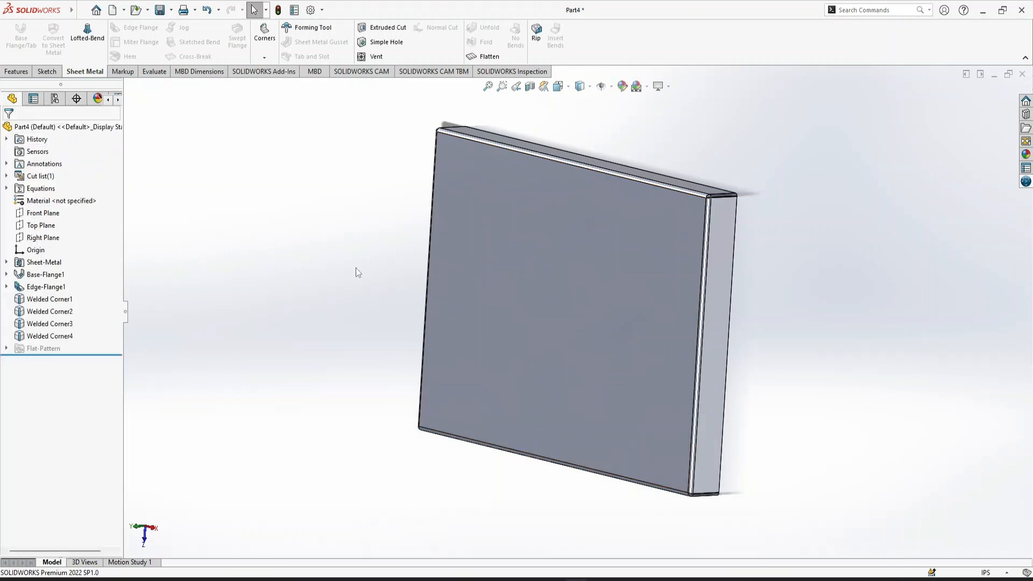
Start a sketch on the inner face of the lid's base and draw a center rectangle about 14.7 x 8.1 in from the origin
key(ctrl+7)
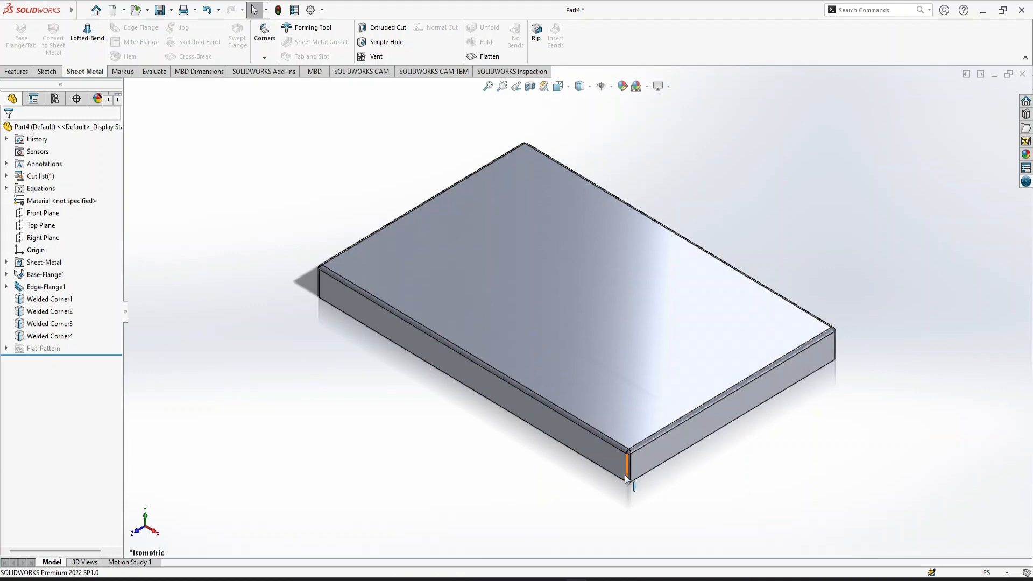
click(47, 71)
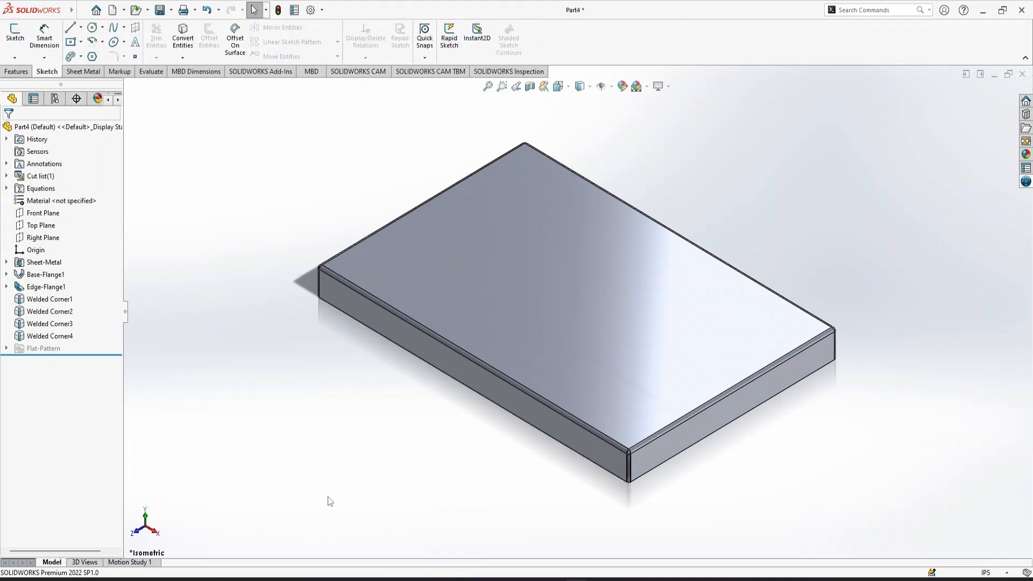
key(Up)
key(Up)
key(Up)
key(Up)
key(Up)
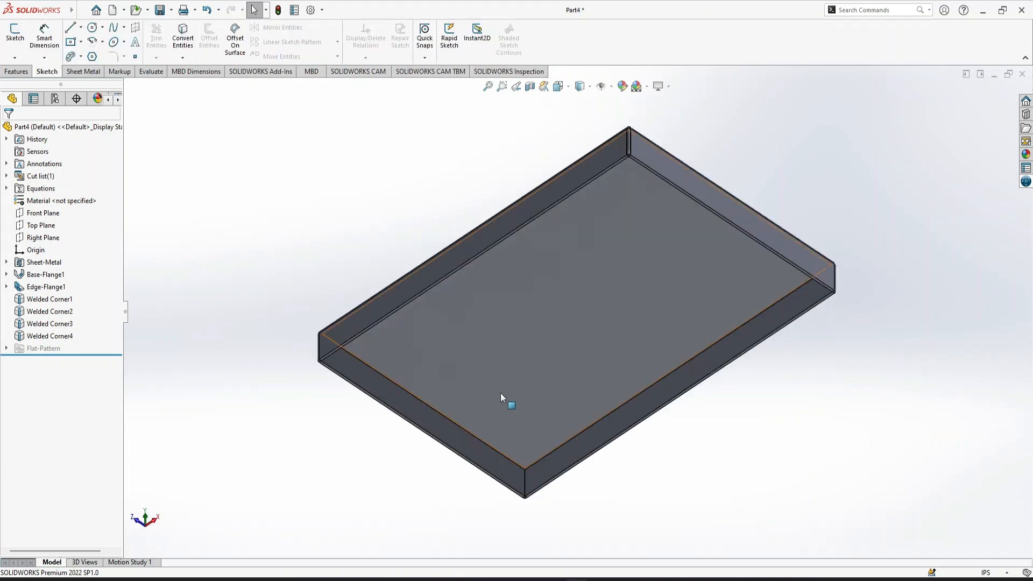
click(515, 360)
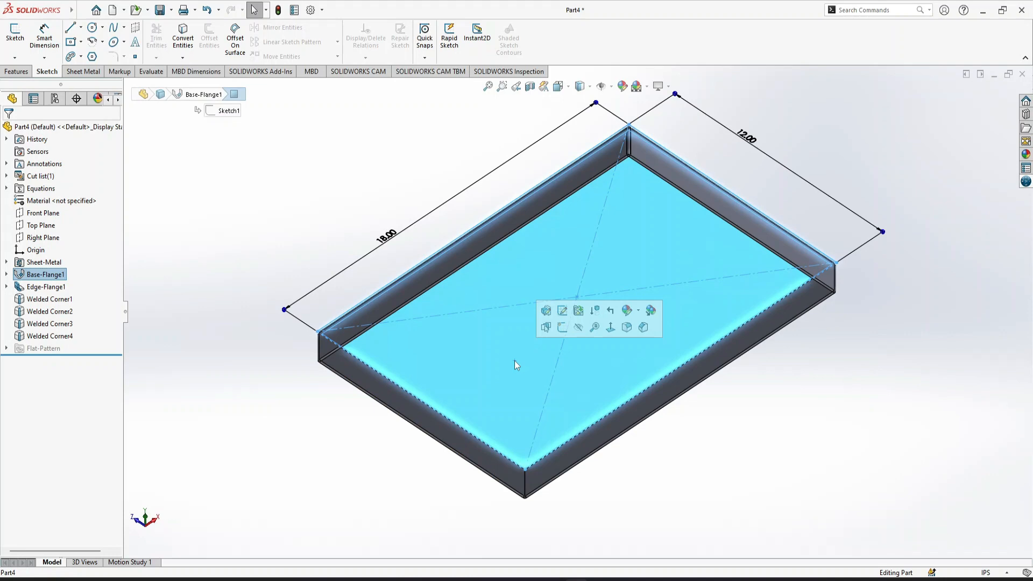
click(558, 332)
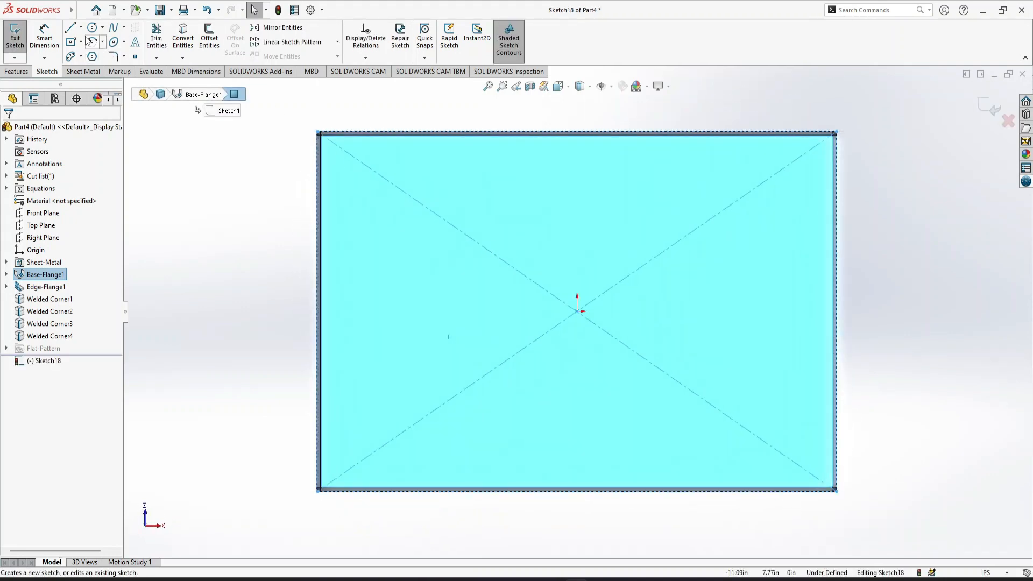
click(72, 44)
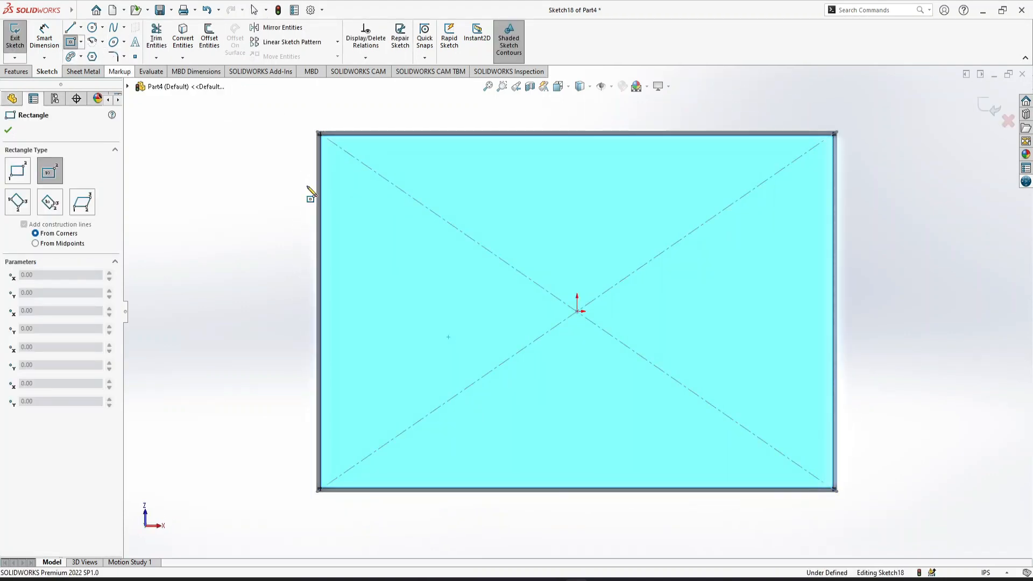
click(578, 312)
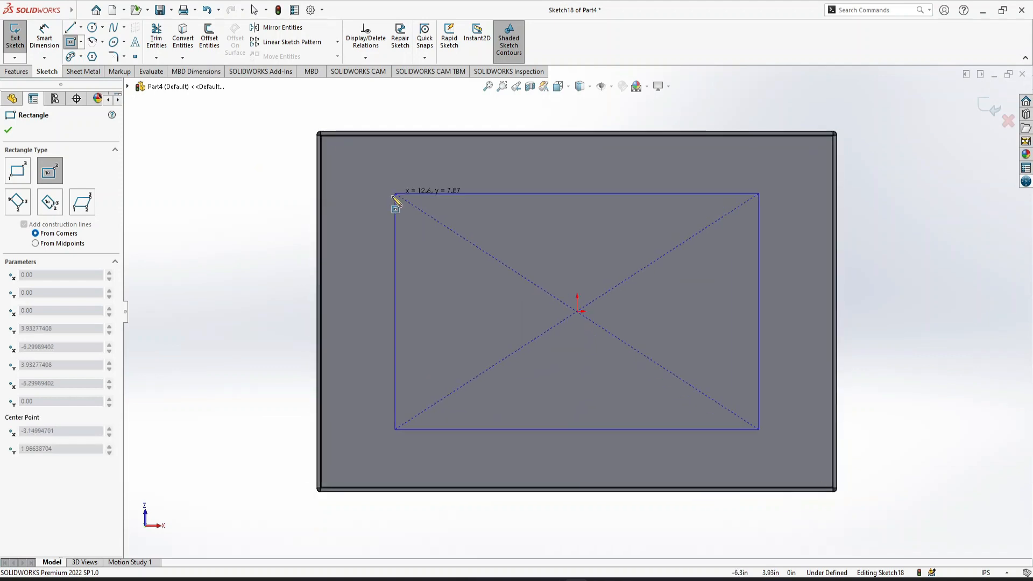
click(364, 190)
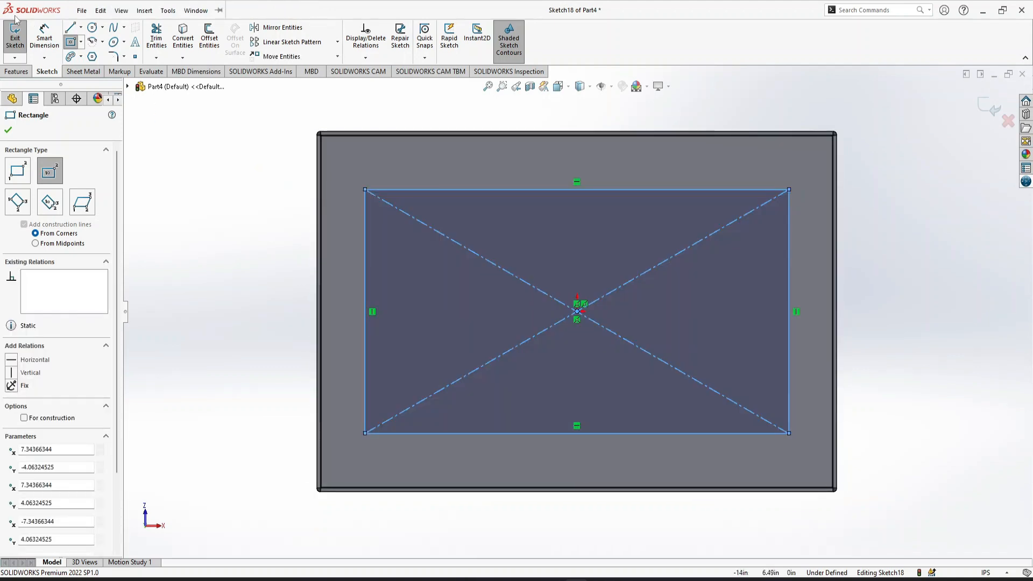
Dimension the gap between the rectangle's lower side and the lid's lower inner edge to 1.1 in
click(39, 44)
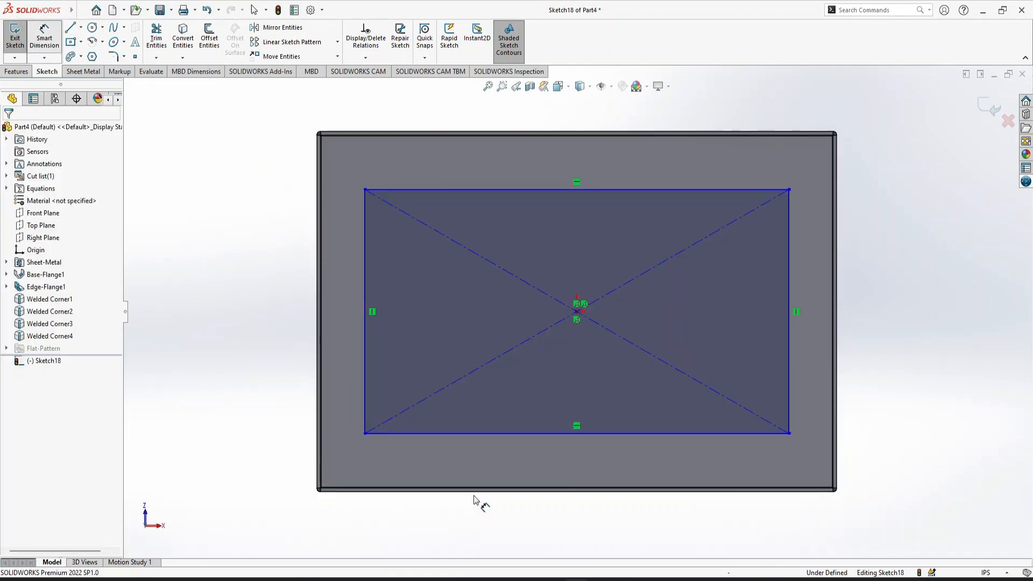
click(483, 434)
click(500, 491)
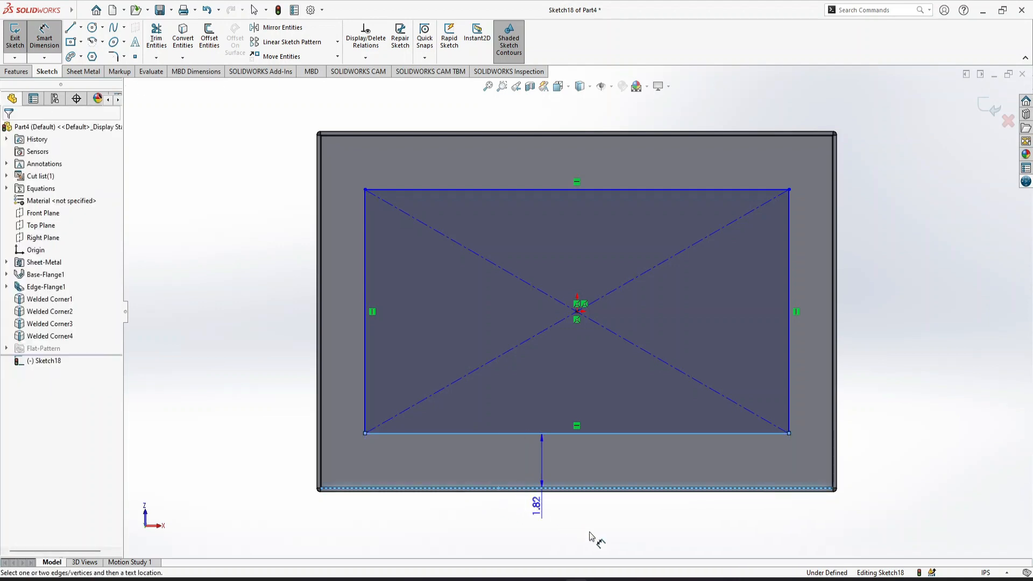
click(591, 528)
text(1.1)
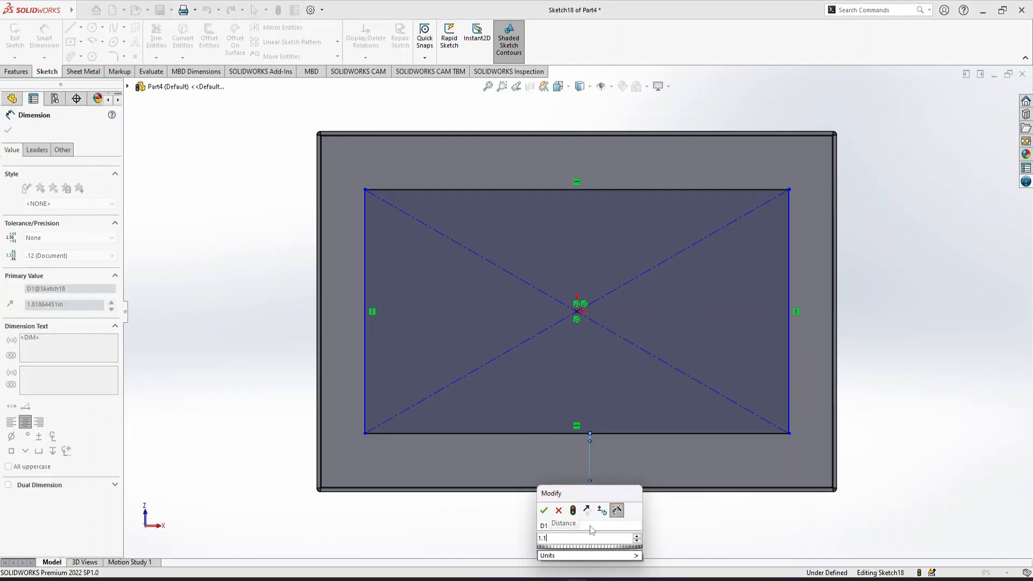
key(Return)
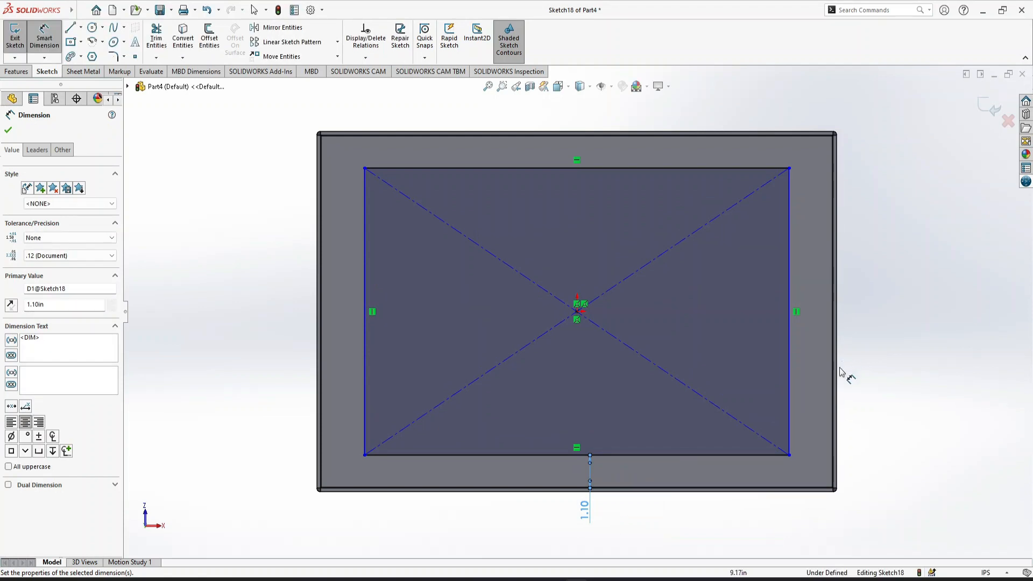
click(787, 386)
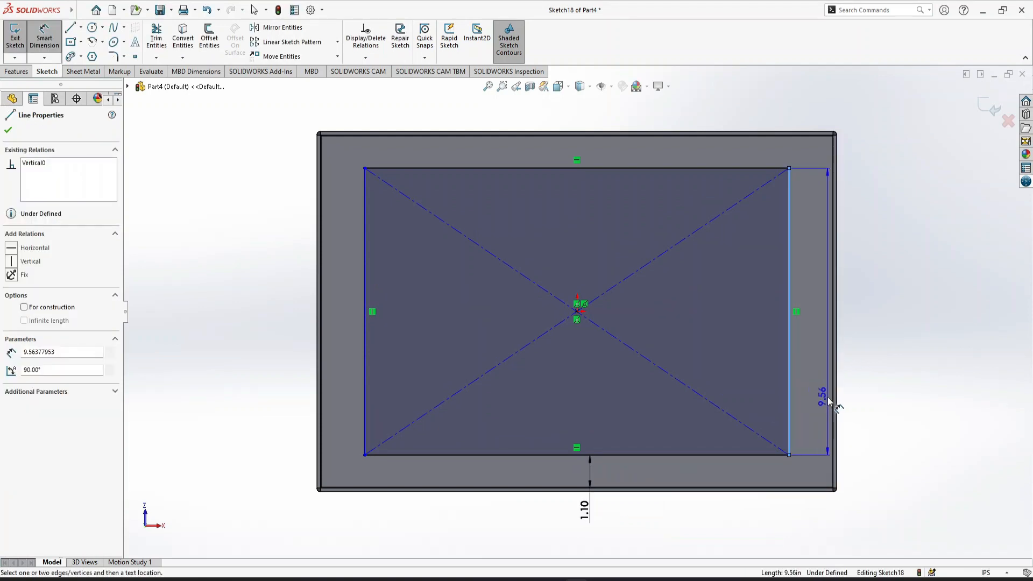
click(831, 402)
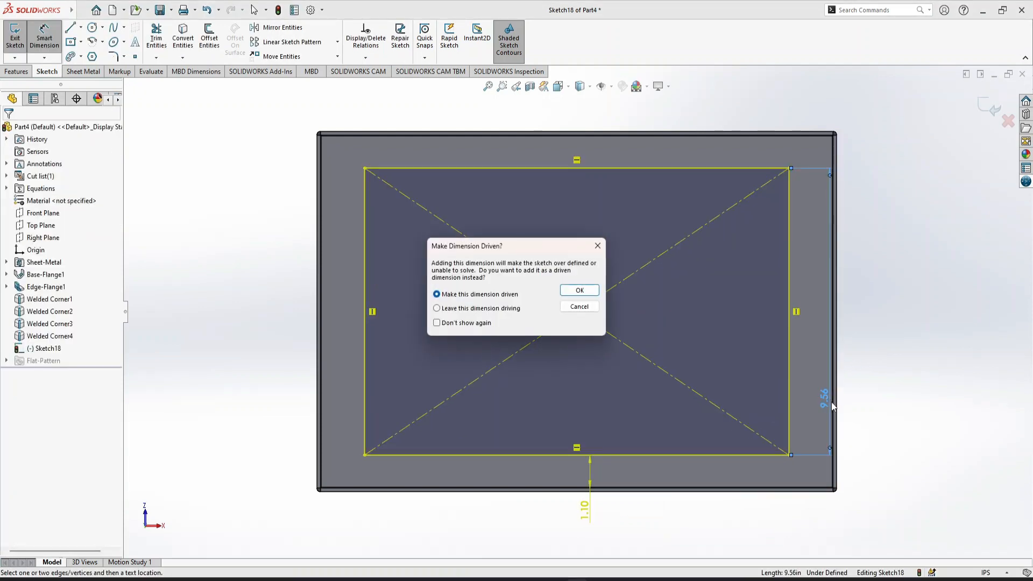
click(573, 290)
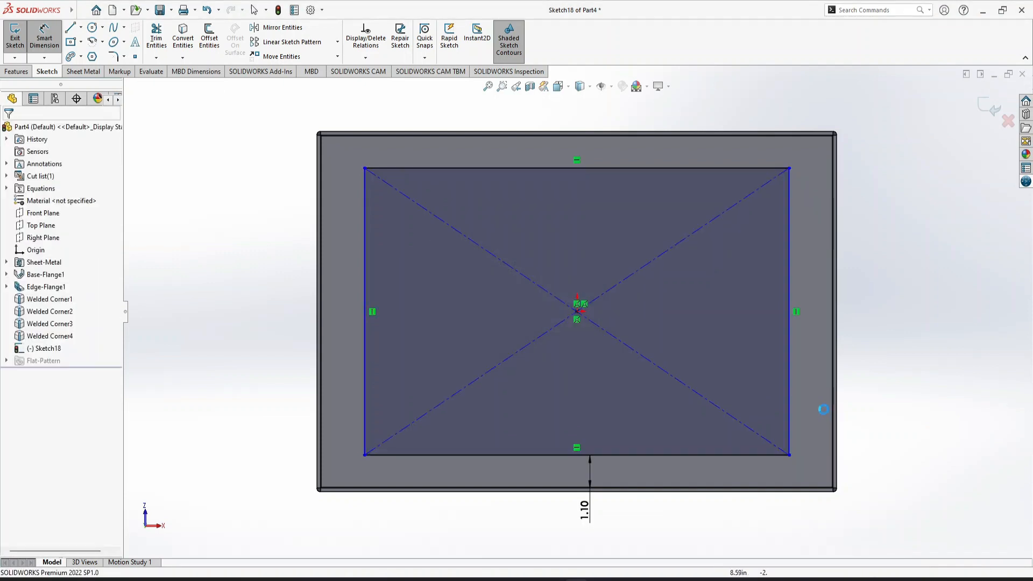
Dimension the gap between the rectangle's right side and the lid's right inner edge to 1.10 in
click(789, 393)
click(833, 408)
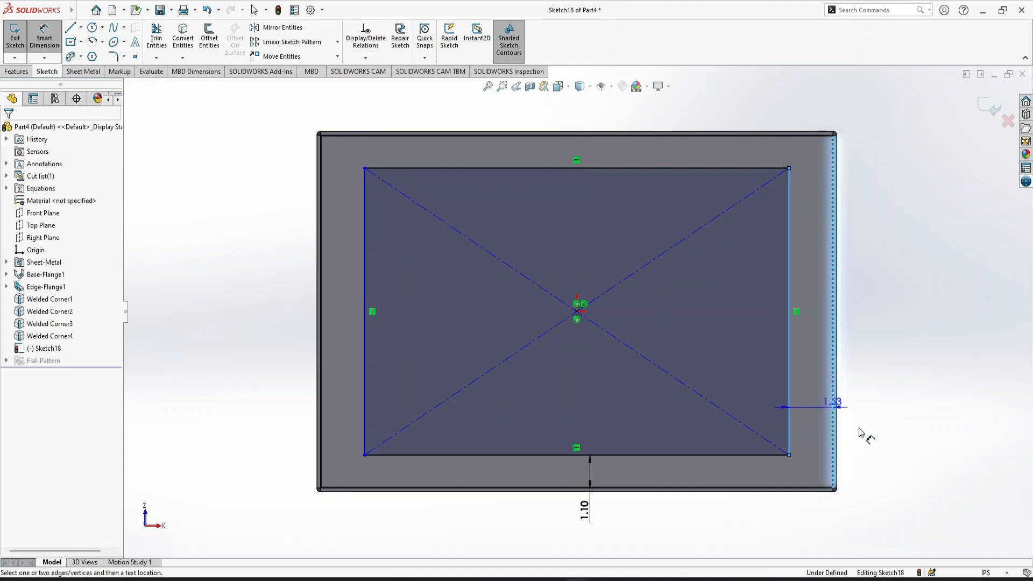
click(868, 441)
key(Return)
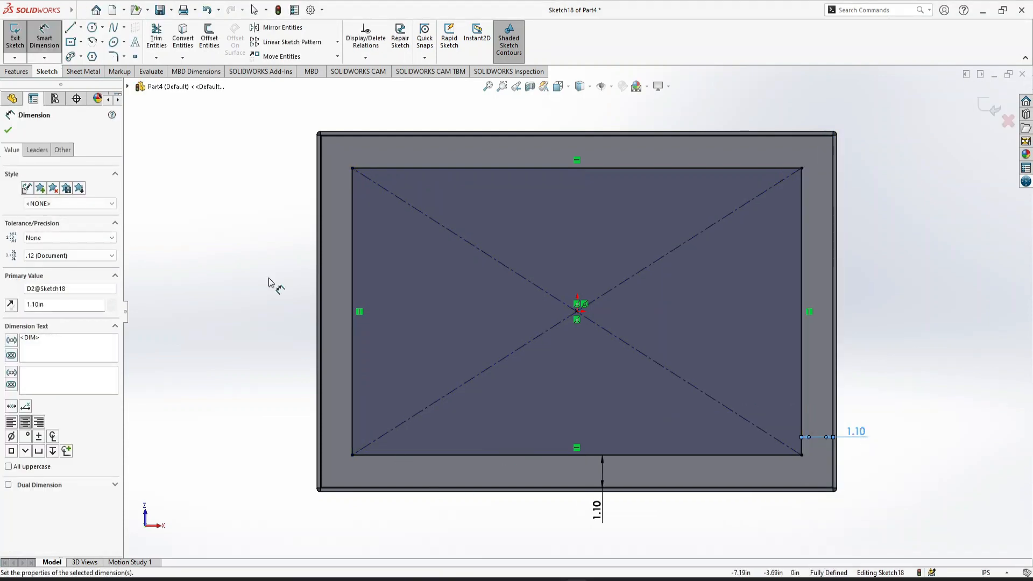
Convert the four sides of the dimensioned rectangle to construction lines
click(72, 42)
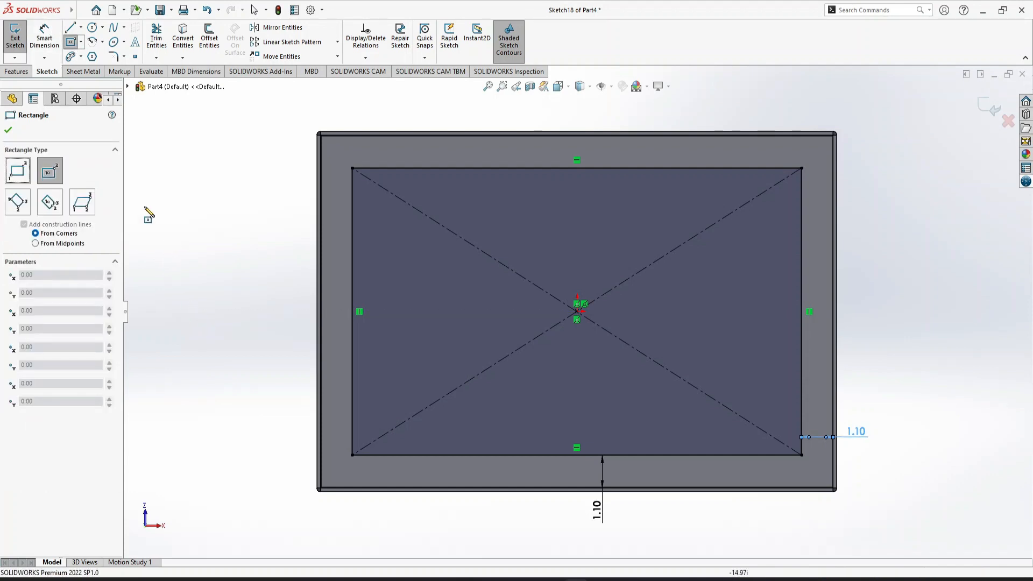
key(Escape)
double_click(354, 312)
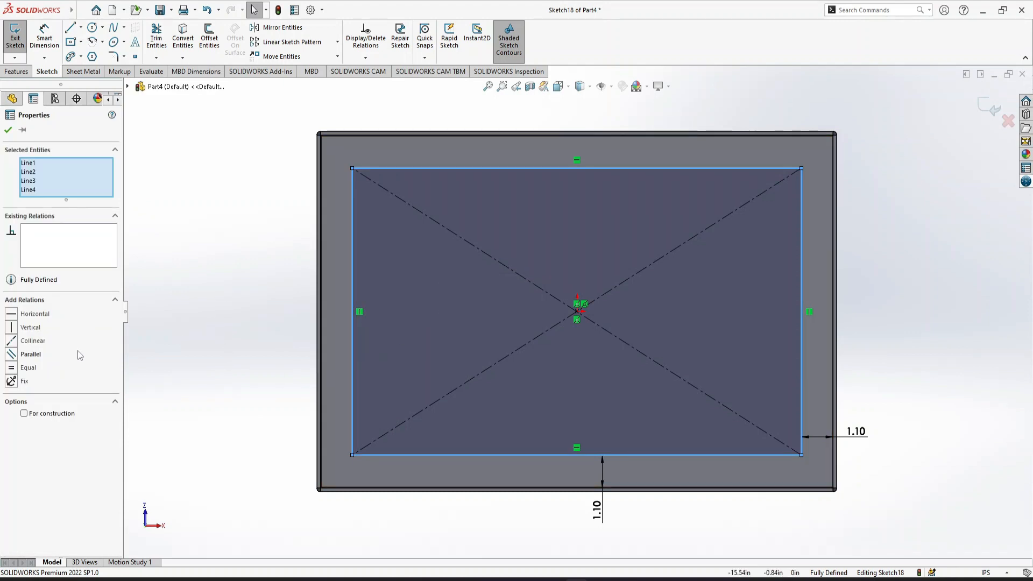
click(38, 416)
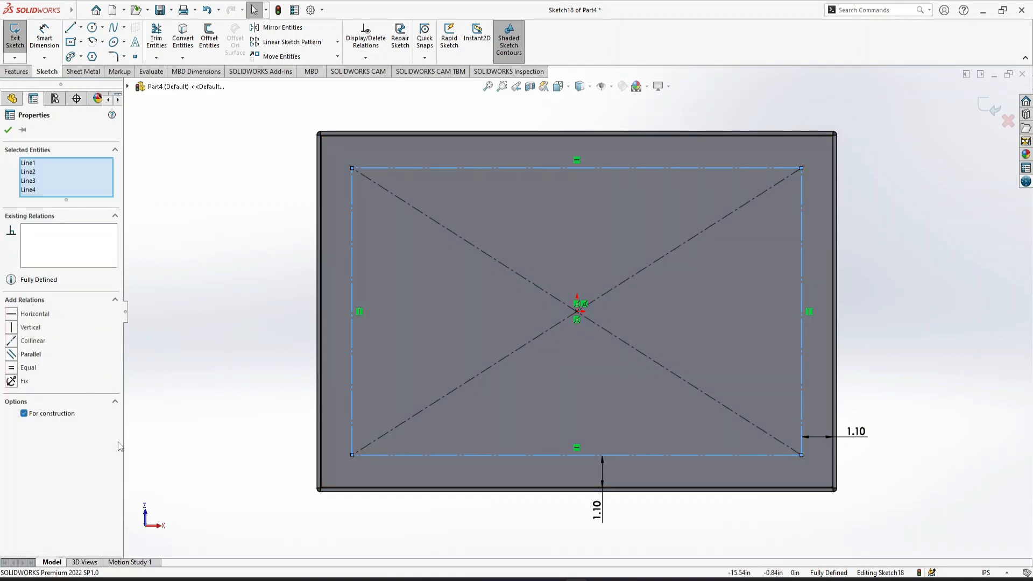
click(182, 392)
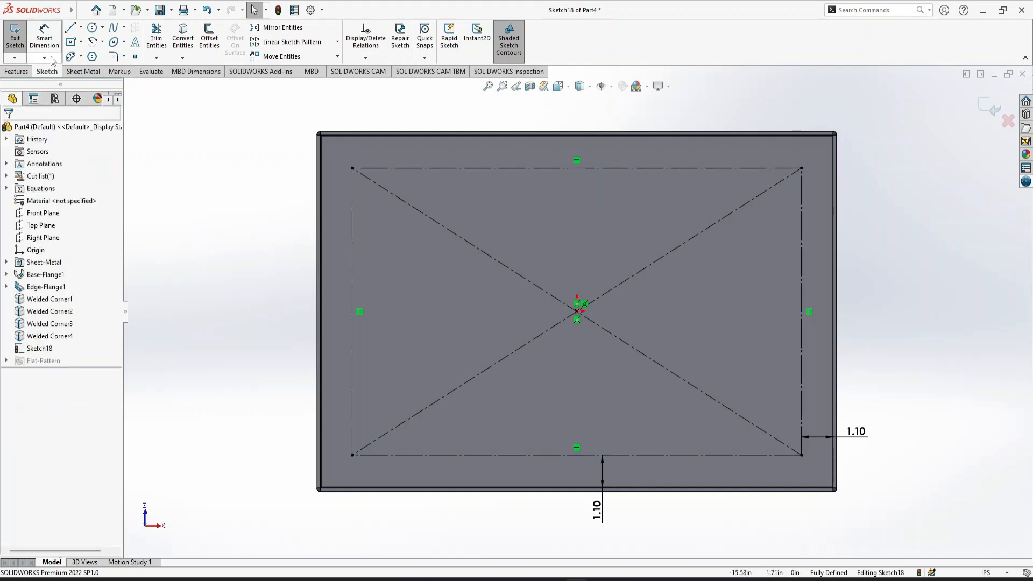
Draw a center rectangle on each corner of the construction rectangle, ranging from about 1.2 x 1.1 in to about 2.6 x 3.1 in
click(74, 43)
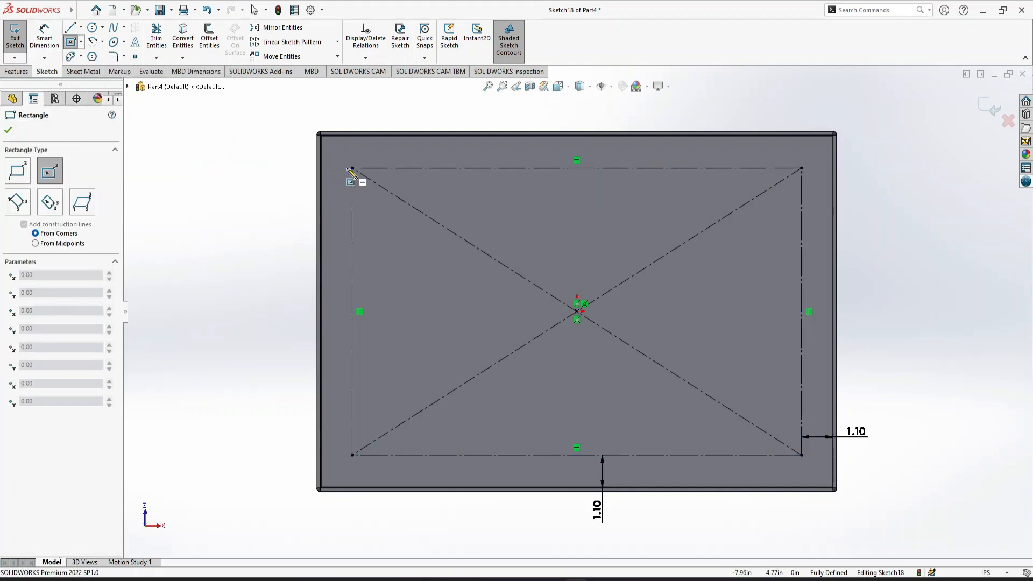
click(352, 169)
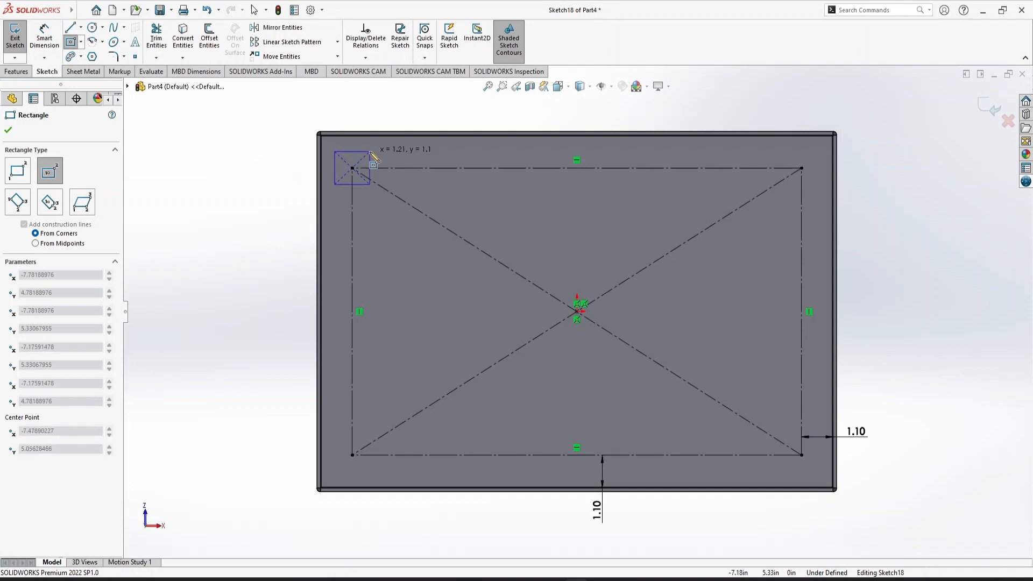
click(370, 184)
click(352, 456)
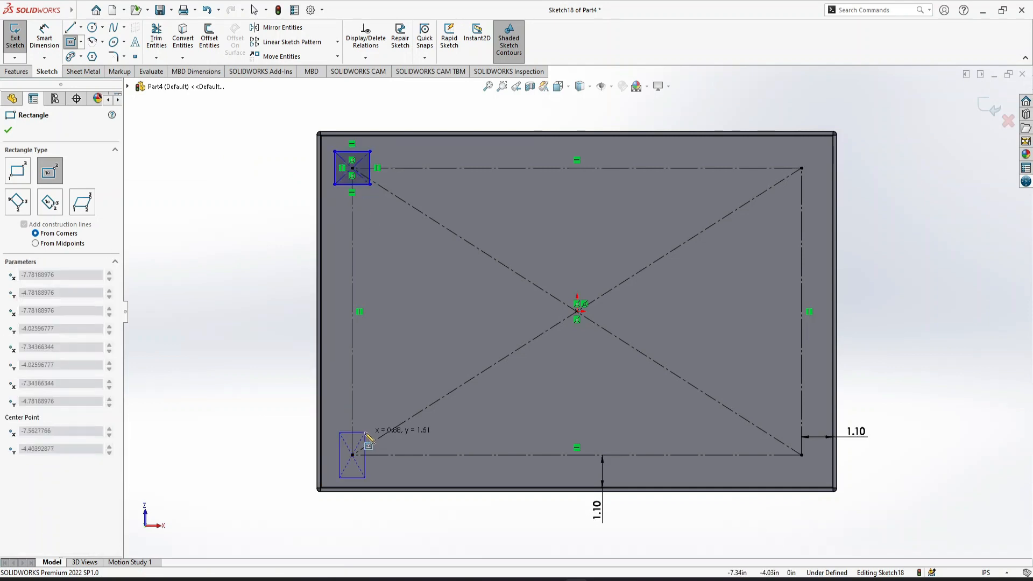
click(370, 424)
click(802, 455)
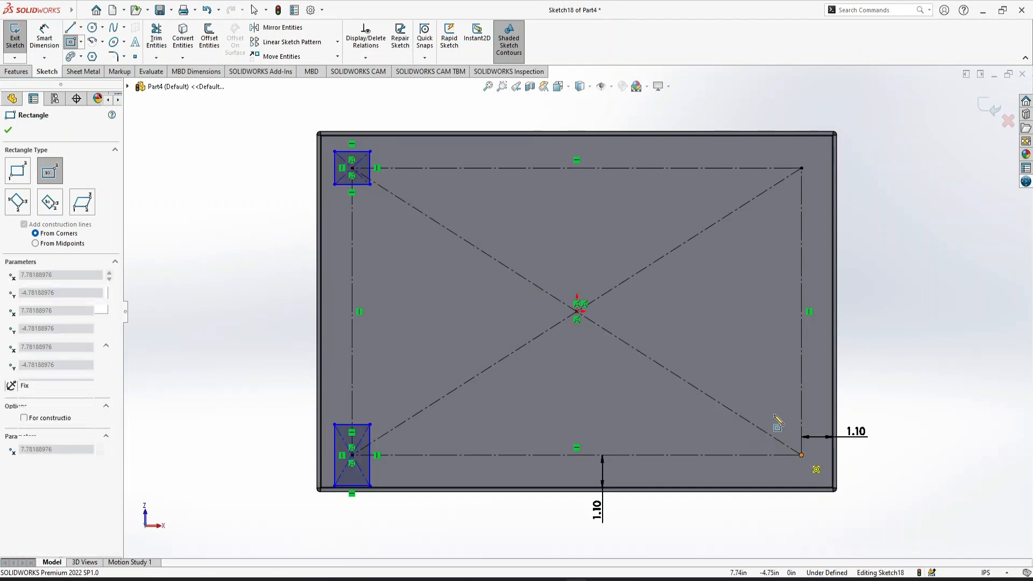
click(773, 412)
click(802, 168)
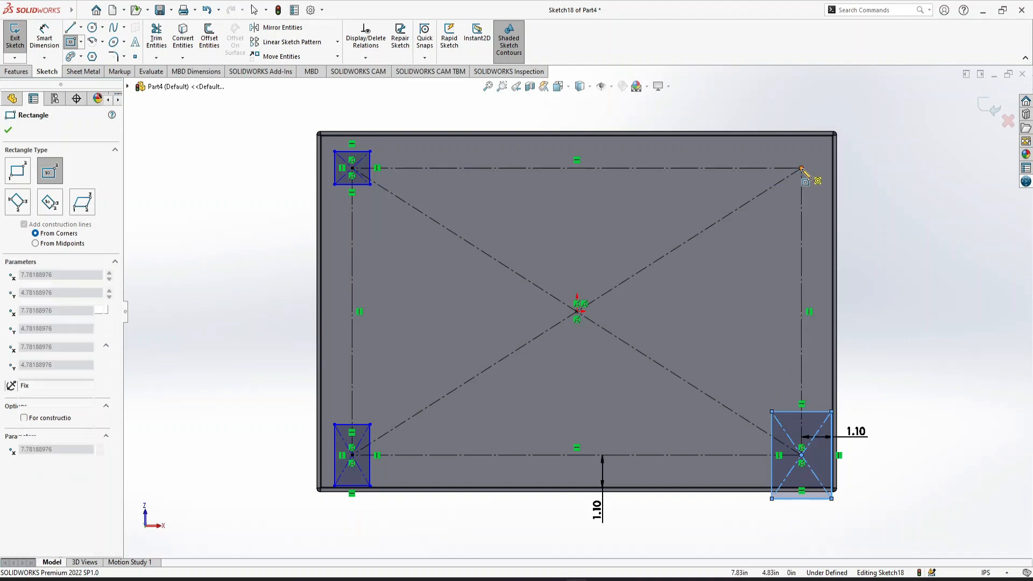
click(764, 214)
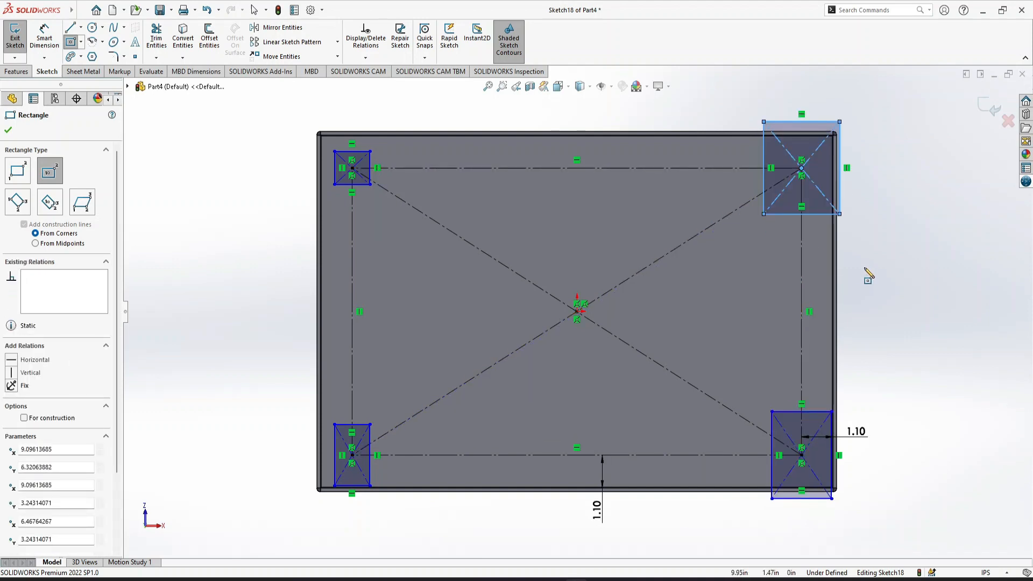
key(Escape)
Apply an Equal relation to the lower horizontal sides of the four corner rectangles
click(819, 214)
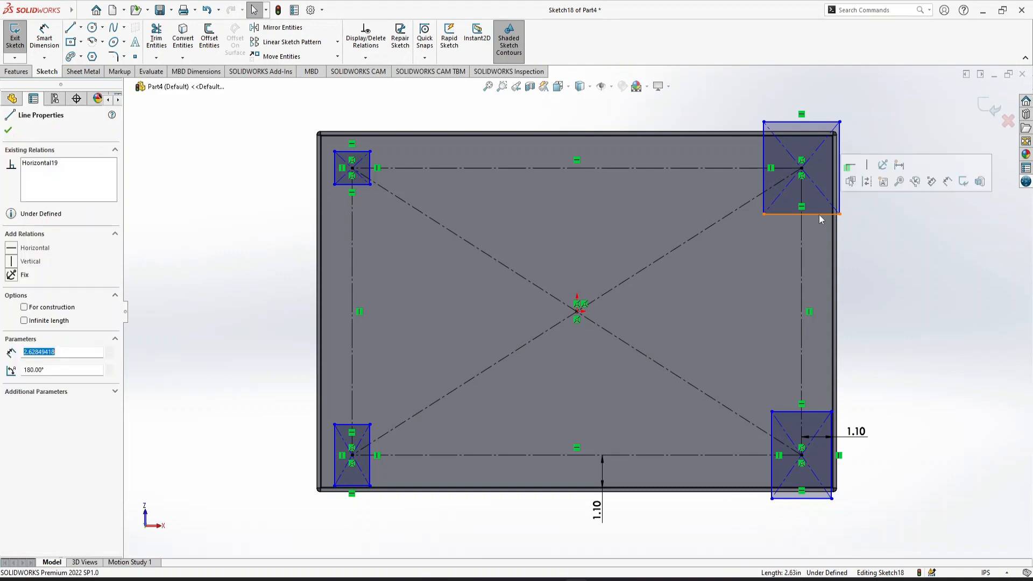
ctrl+click(362, 185)
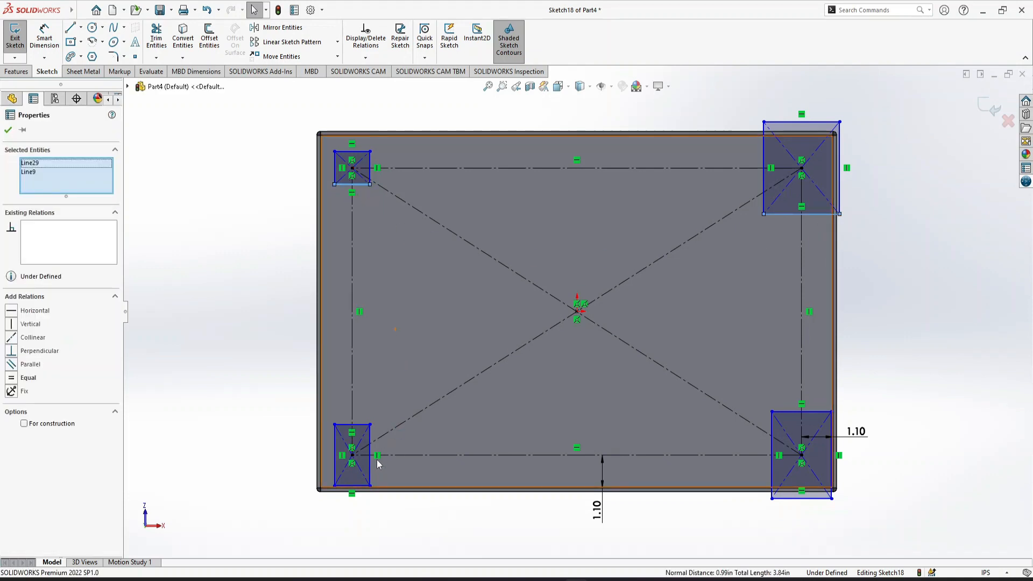
ctrl+click(361, 486)
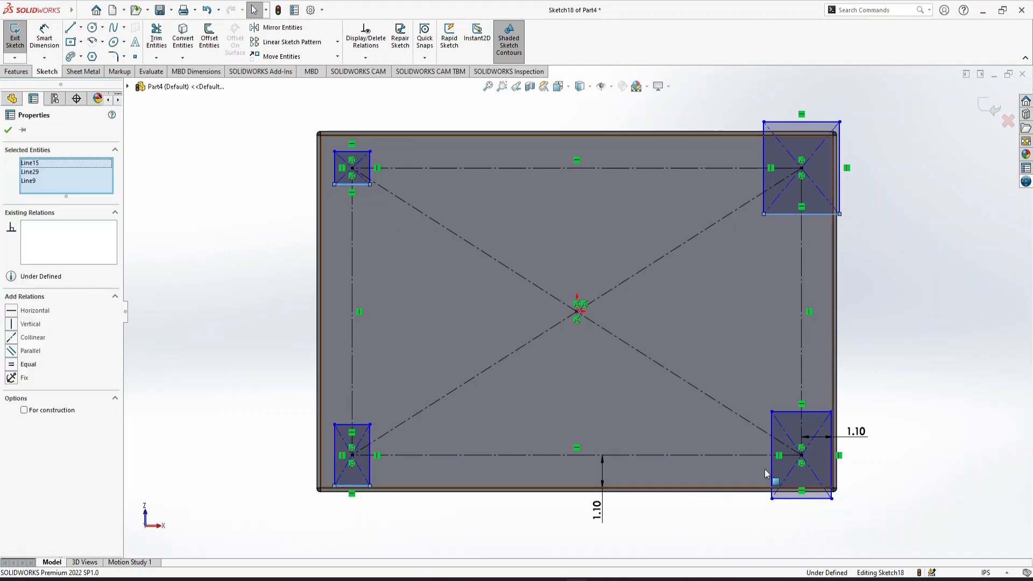
ctrl+click(814, 499)
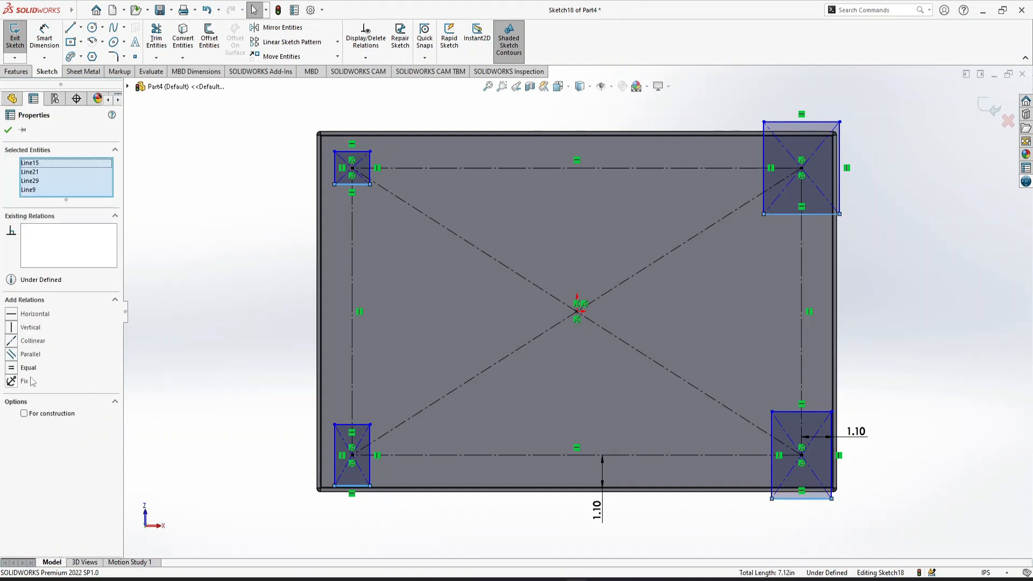
click(11, 377)
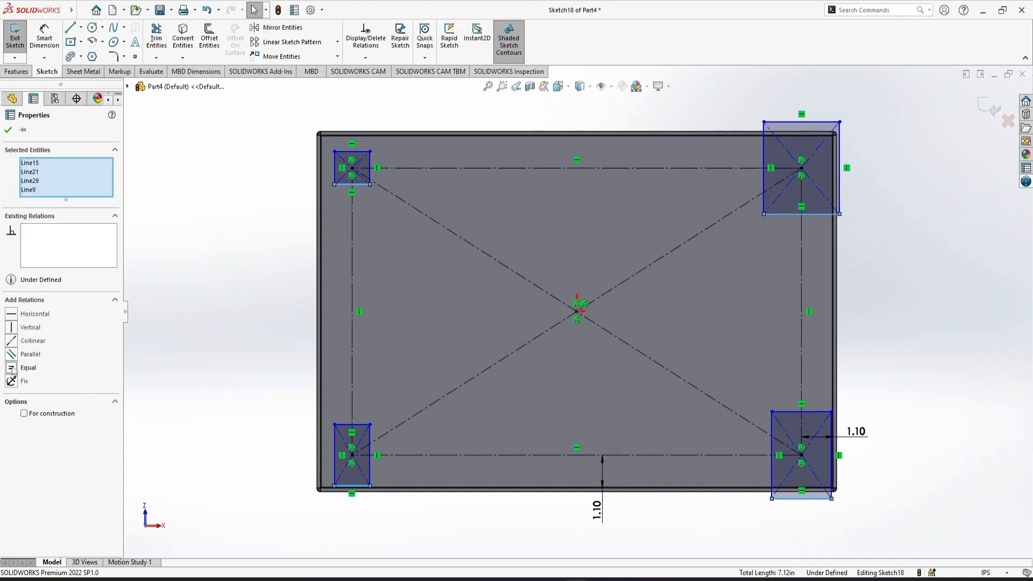
click(243, 458)
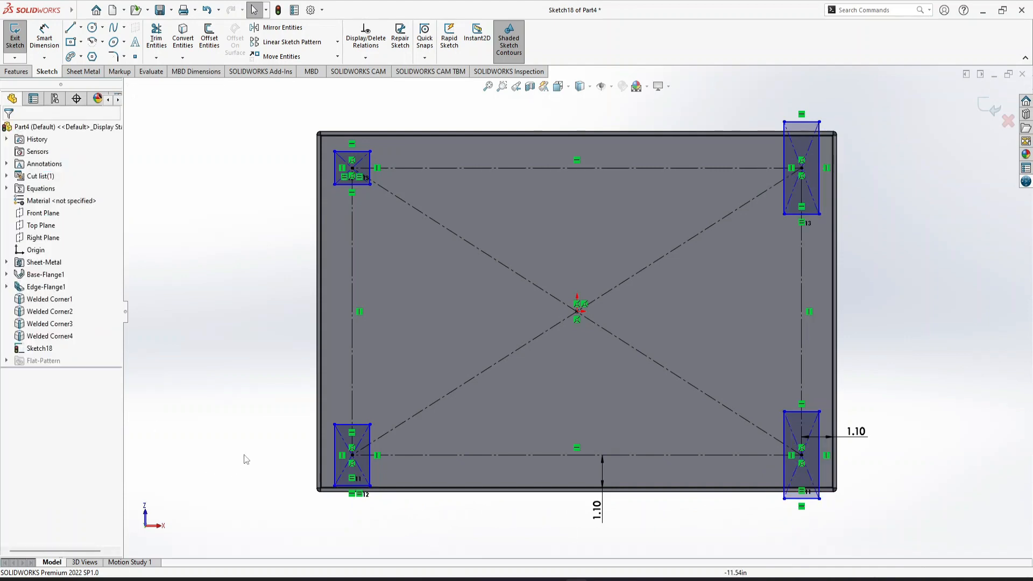
Apply an Equal relation to one vertical side of each of the four corner rectangles
click(819, 170)
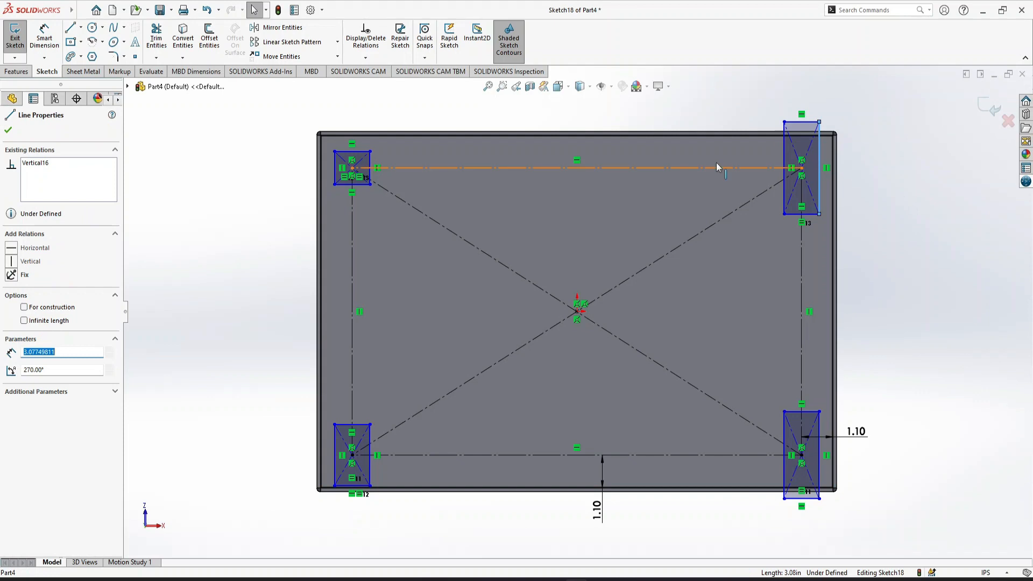
ctrl+click(370, 165)
ctrl+click(372, 450)
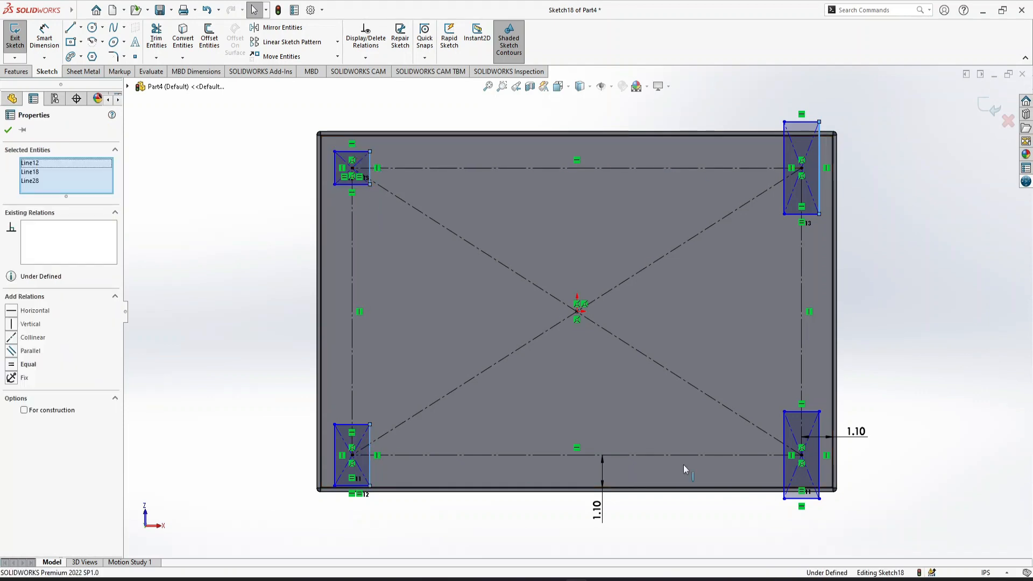
ctrl+click(784, 447)
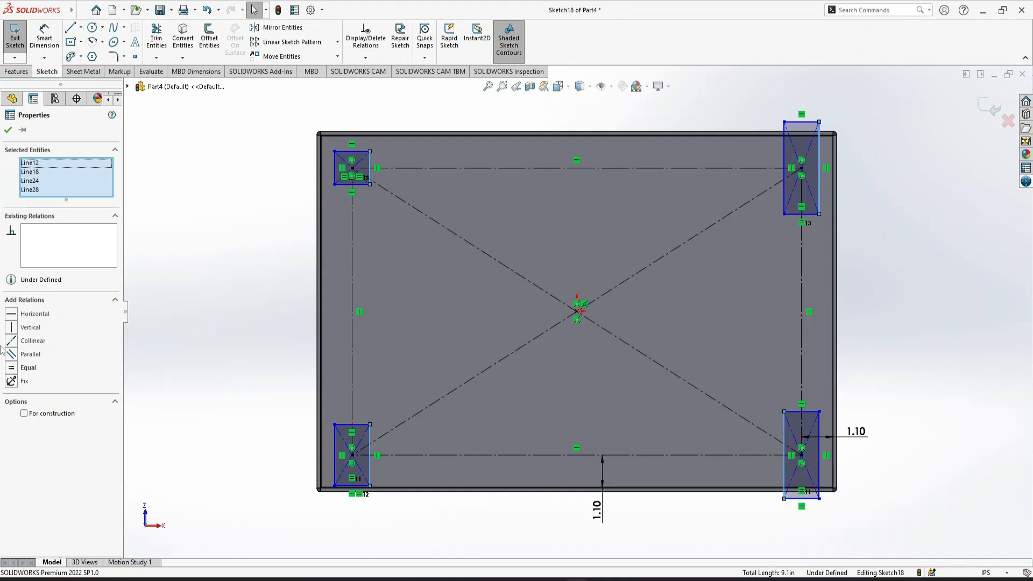
click(12, 368)
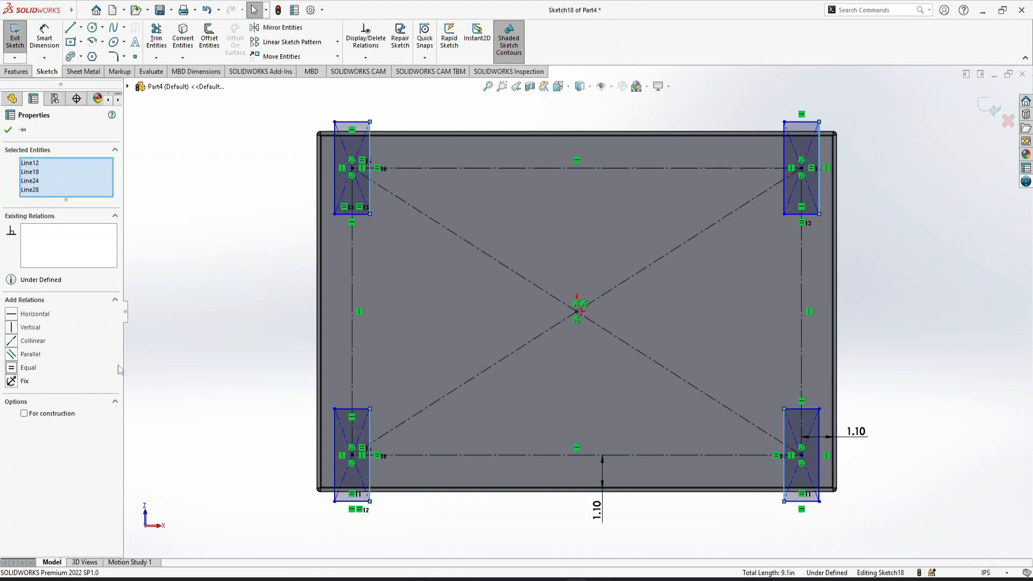
click(214, 350)
Dimension the upper-left corner rectangle to 2.00 in high and 2.00 in wide
click(44, 36)
click(334, 188)
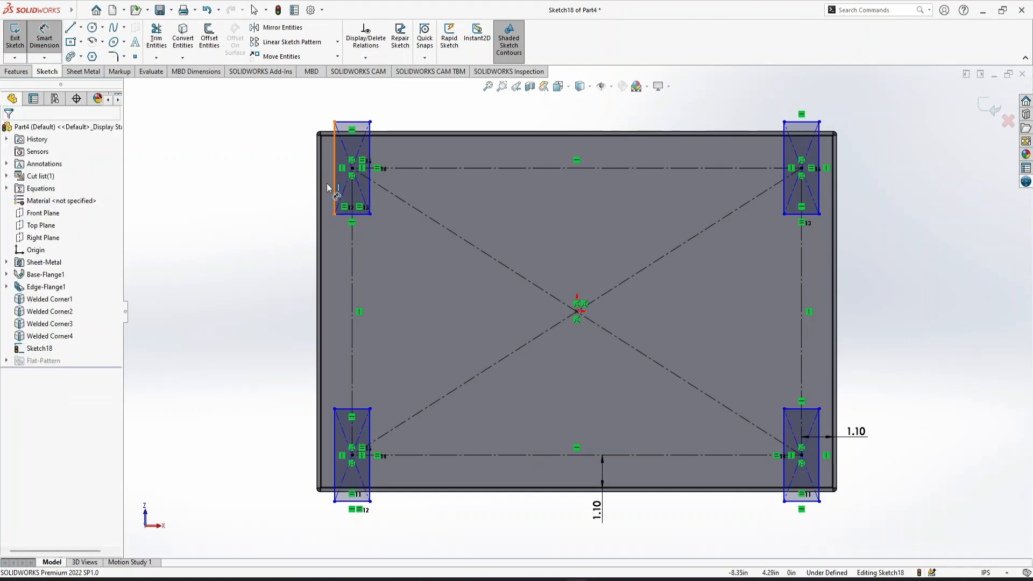
click(291, 188)
text(2)
key(Return)
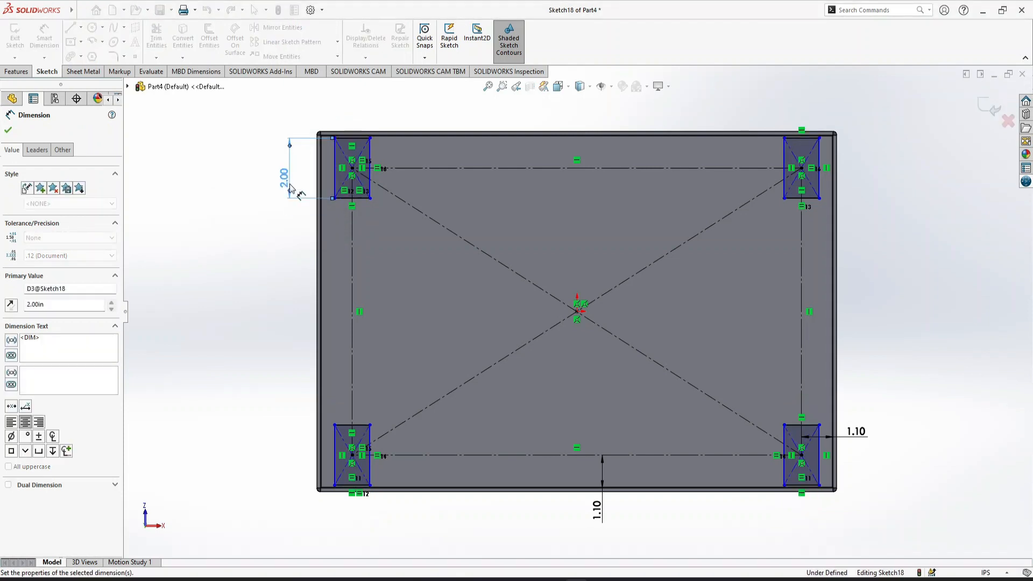
click(357, 142)
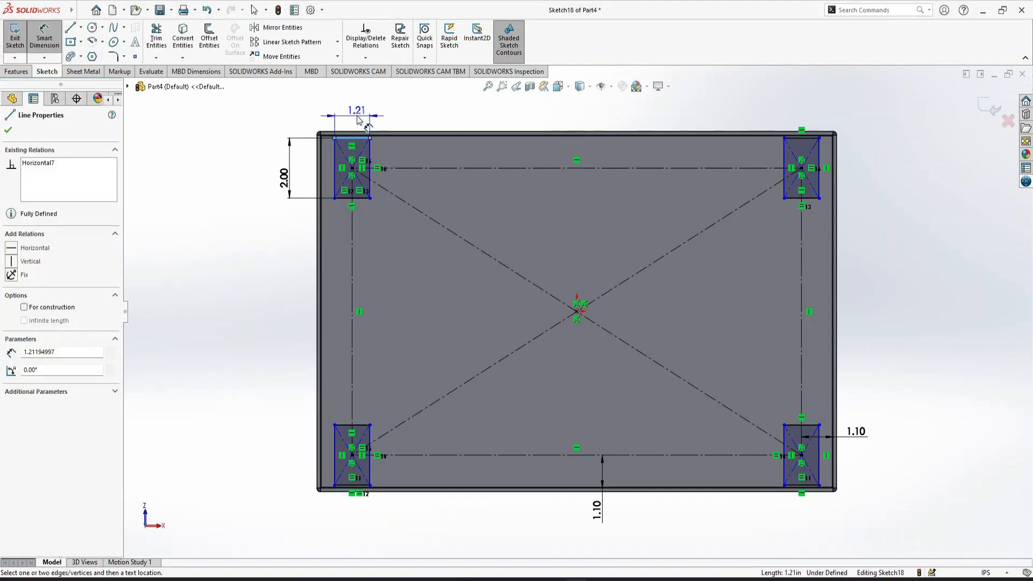
click(358, 120)
key(Return)
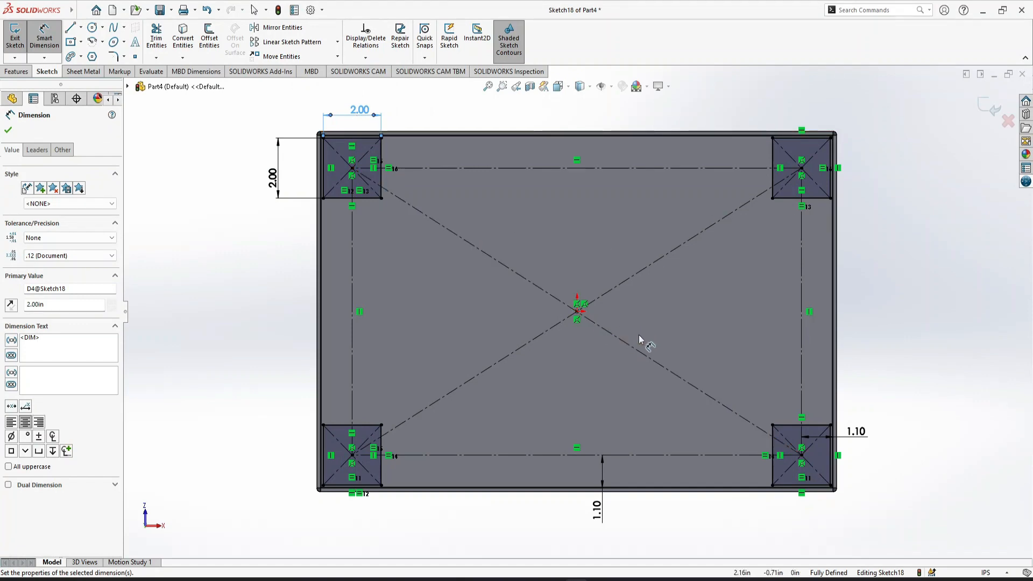
key(ctrl+7)
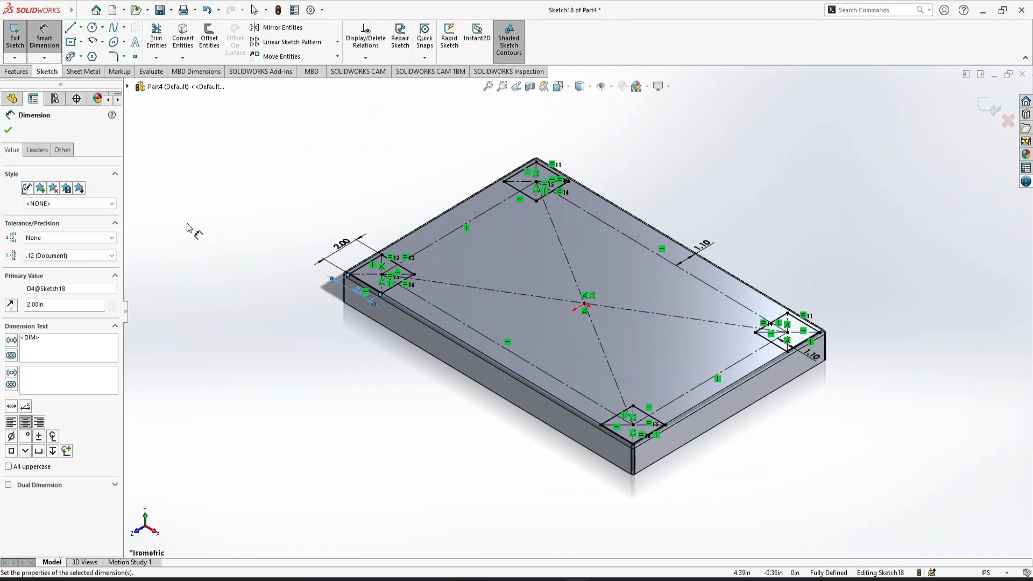
click(8, 129)
Extrude the four corner squares 18 in downward as solid legs
click(17, 72)
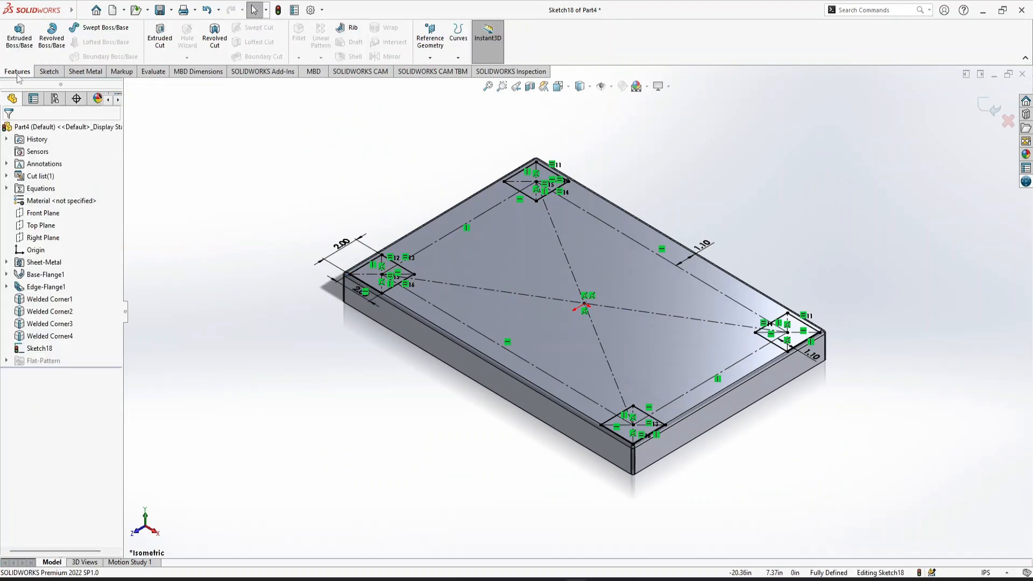
click(20, 38)
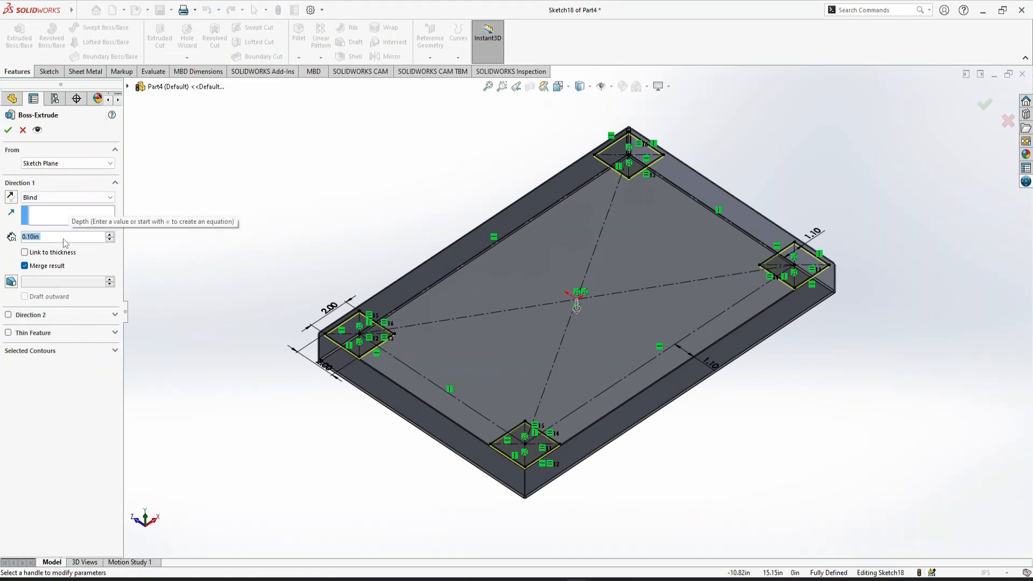
text(18)
key(Return)
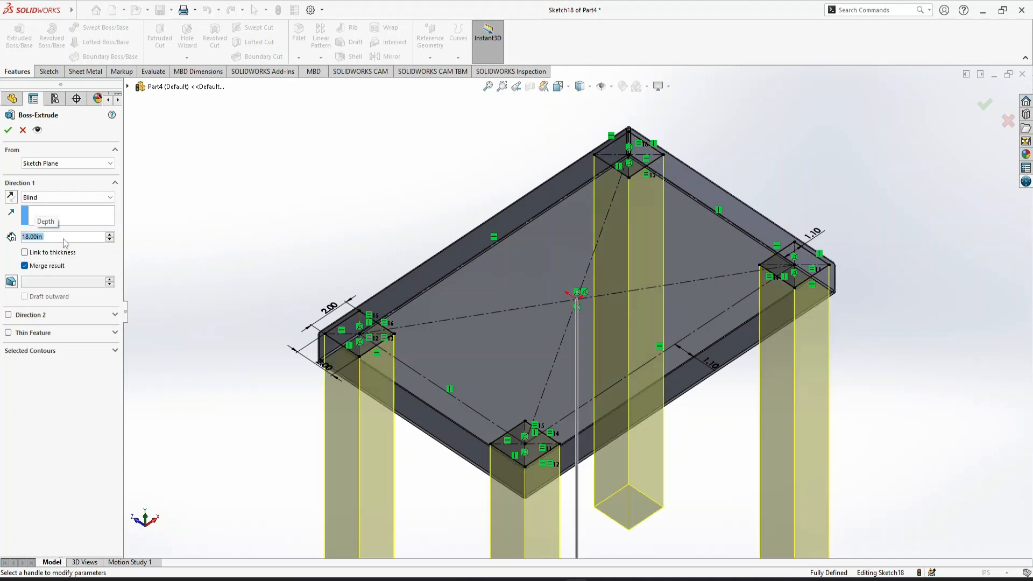
key(ctrl+7)
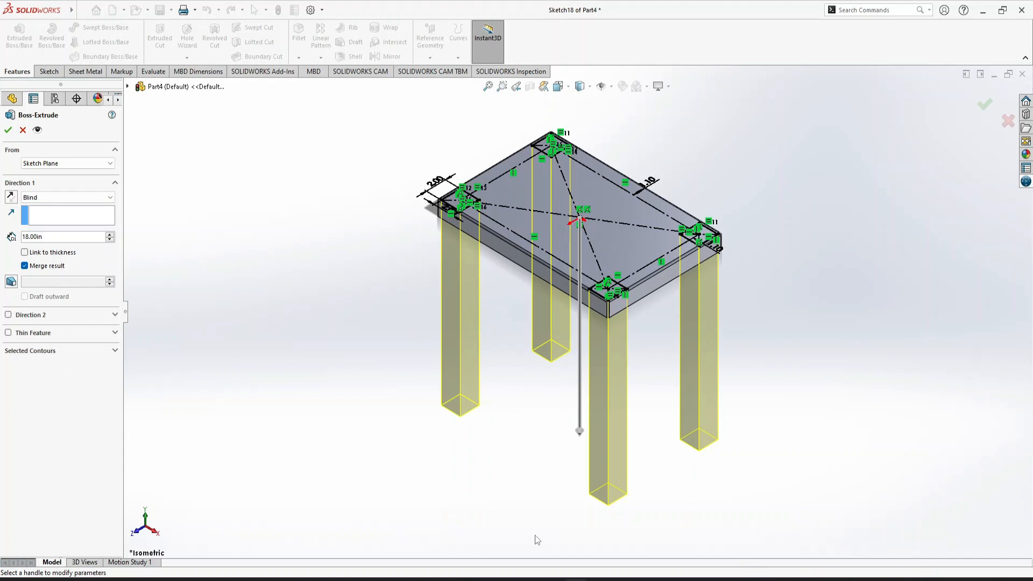
click(7, 131)
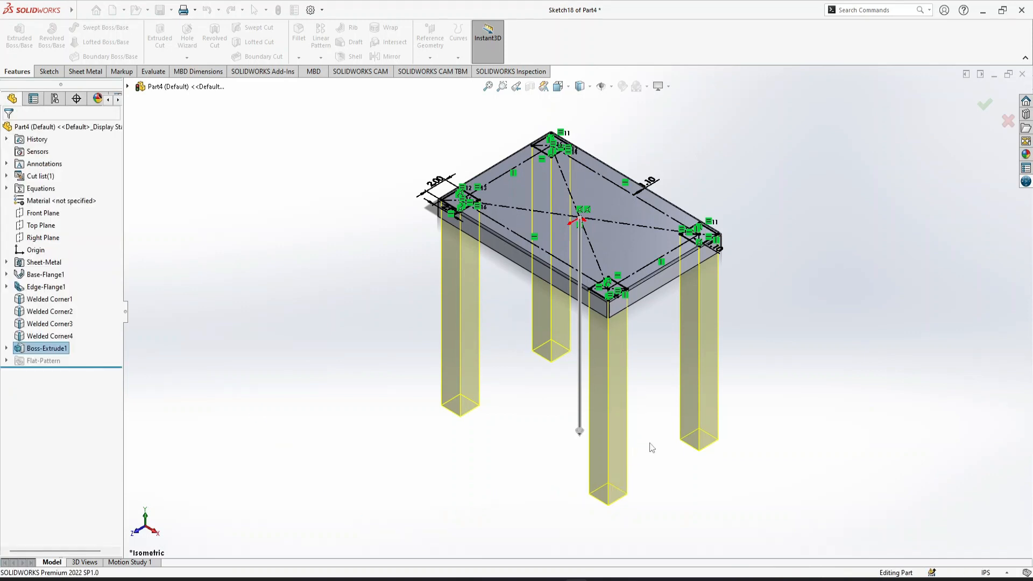
click(759, 482)
key(Up)
key(Up)
key(Up)
key(Up)
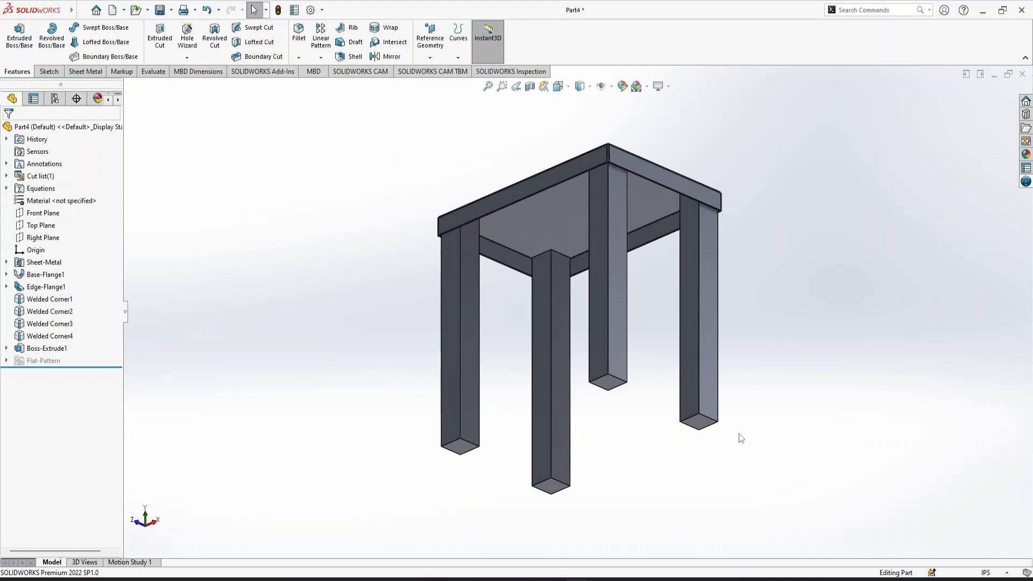
click(30, 349)
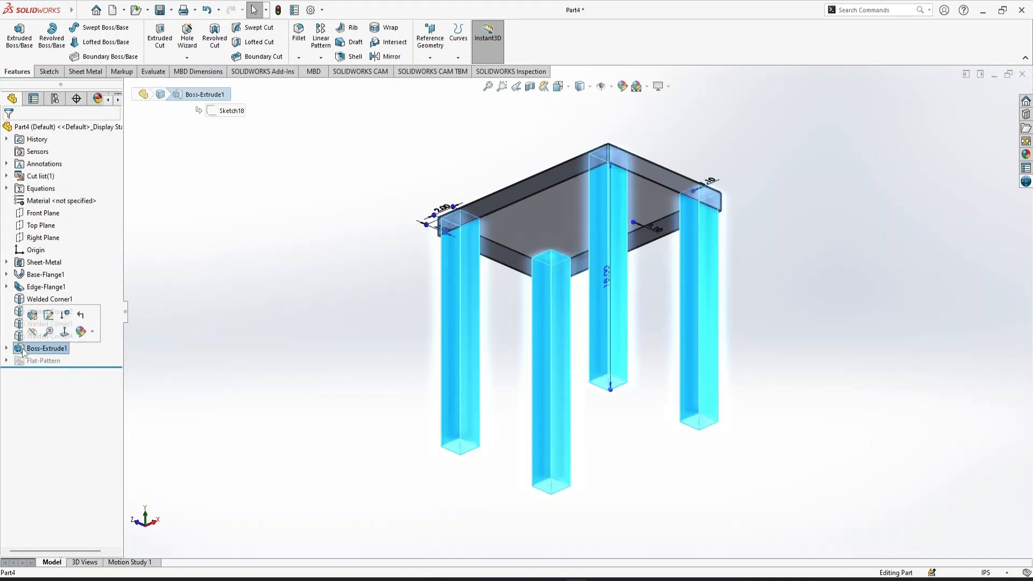
click(31, 317)
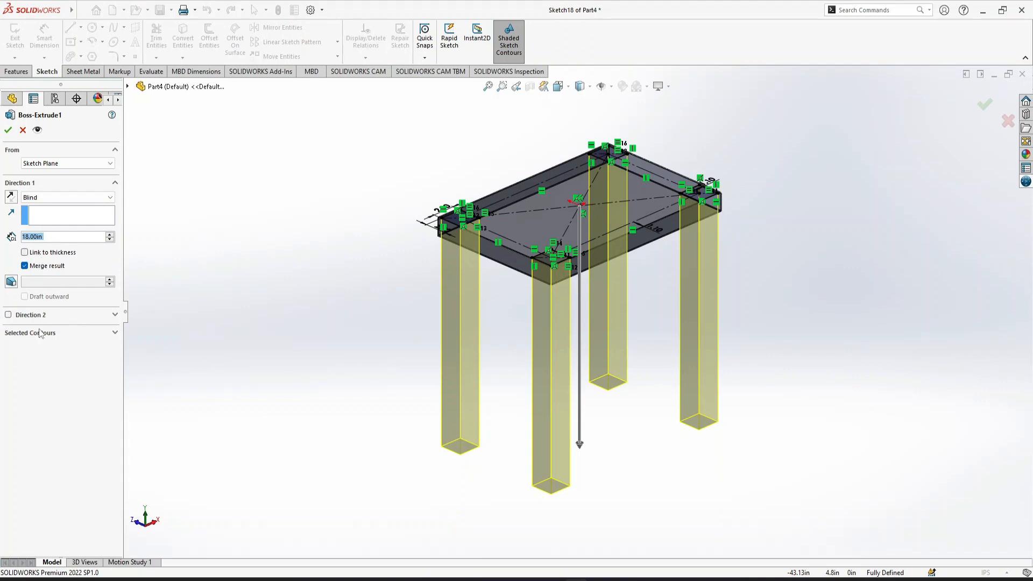
click(17, 334)
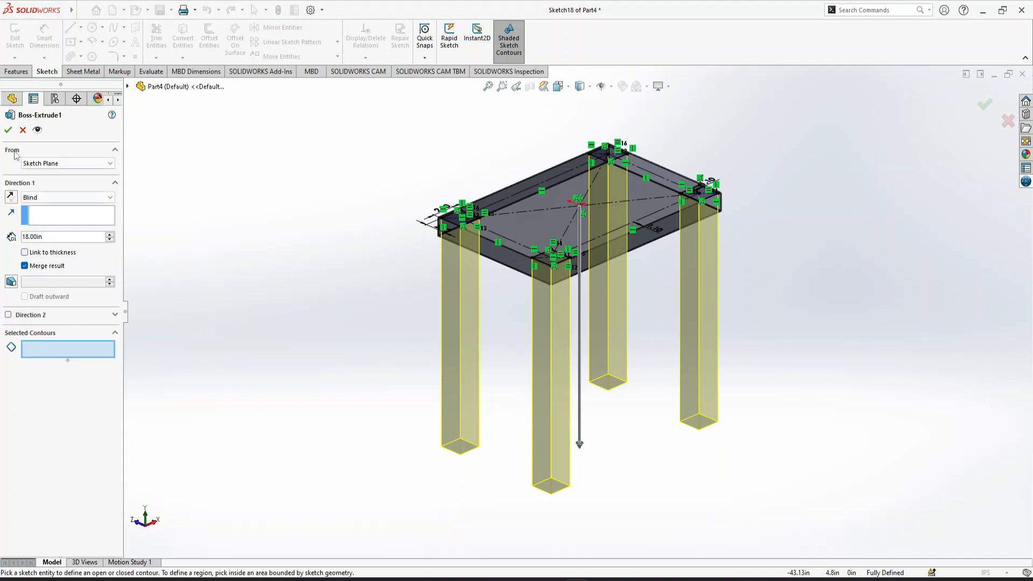
click(21, 131)
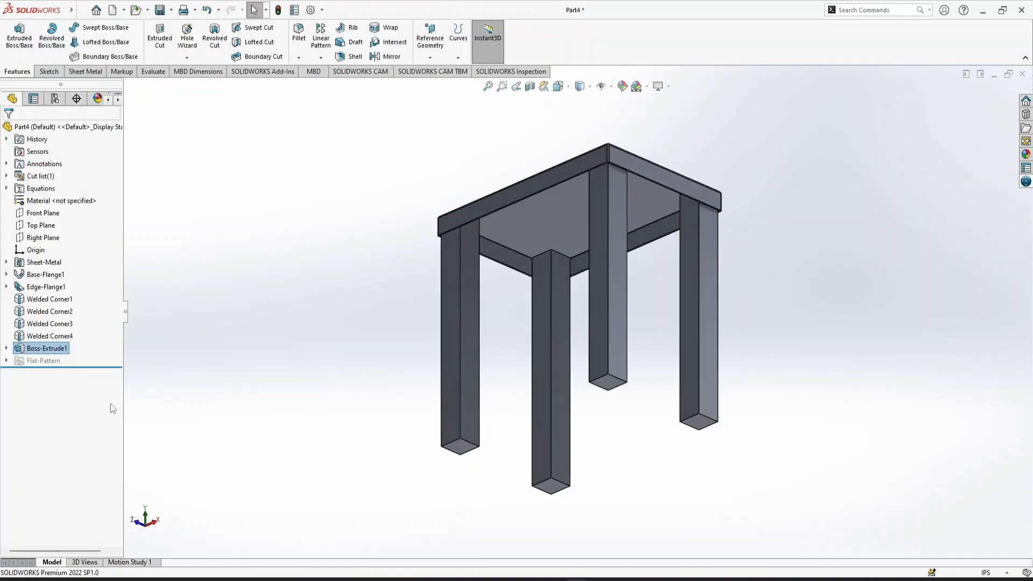
Delete the solid leg extrusion and keep its sketch
key(Delete)
key(Return)
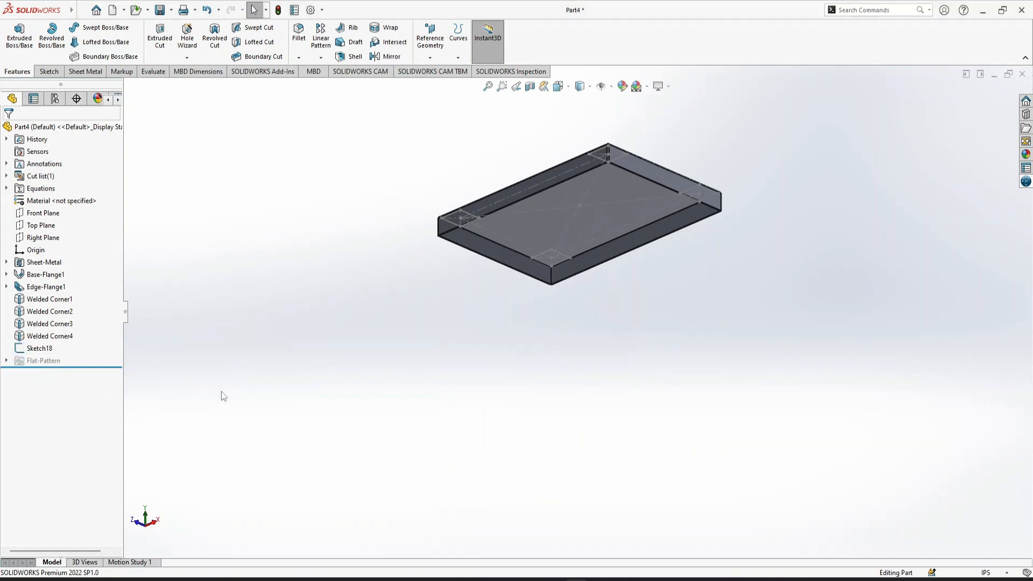
Reopen the corner-square sketch and extrude it 18 in downward as a one-direction thin feature with 3 mm wall thickness
click(39, 348)
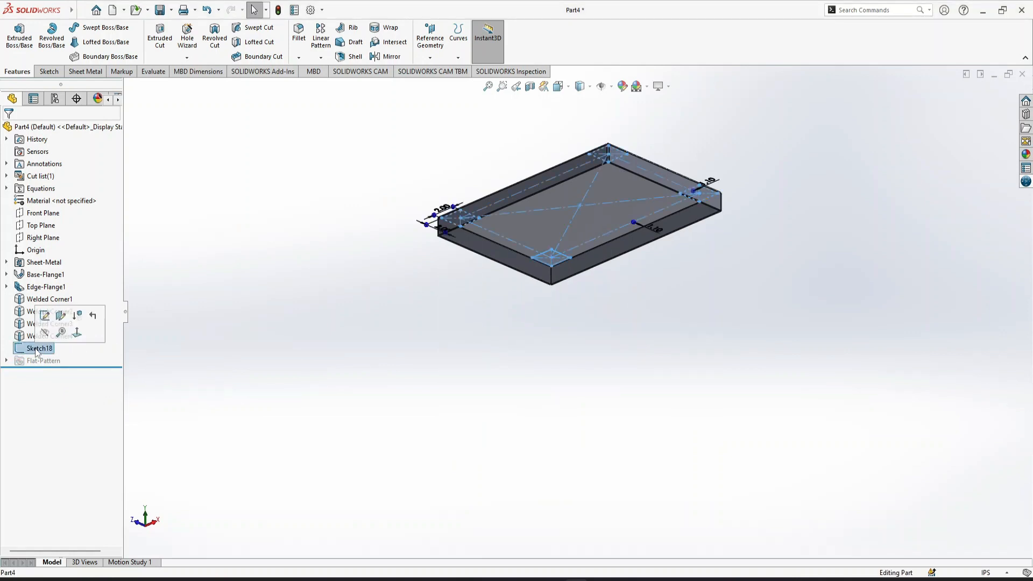
click(106, 332)
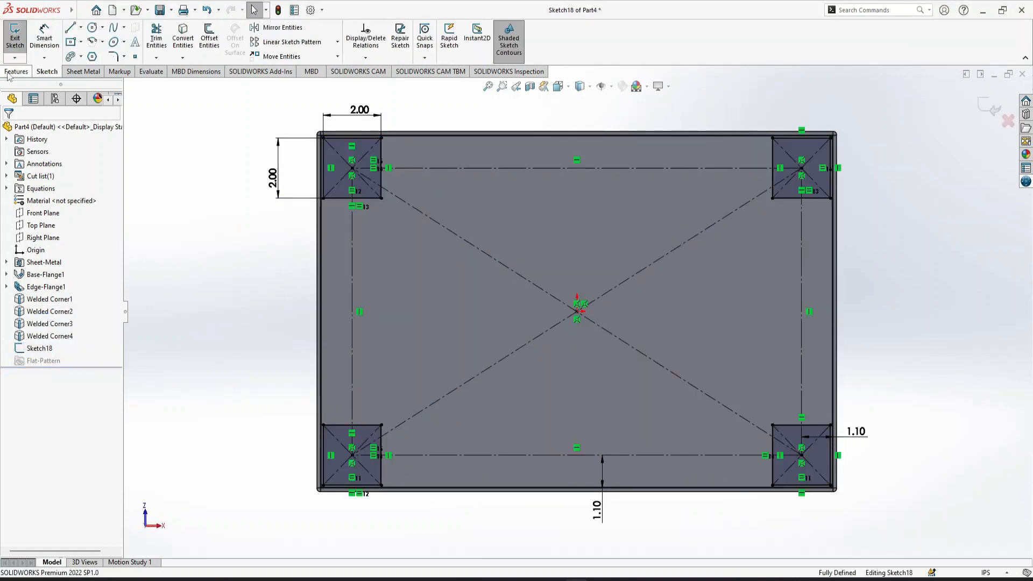
click(23, 75)
click(19, 35)
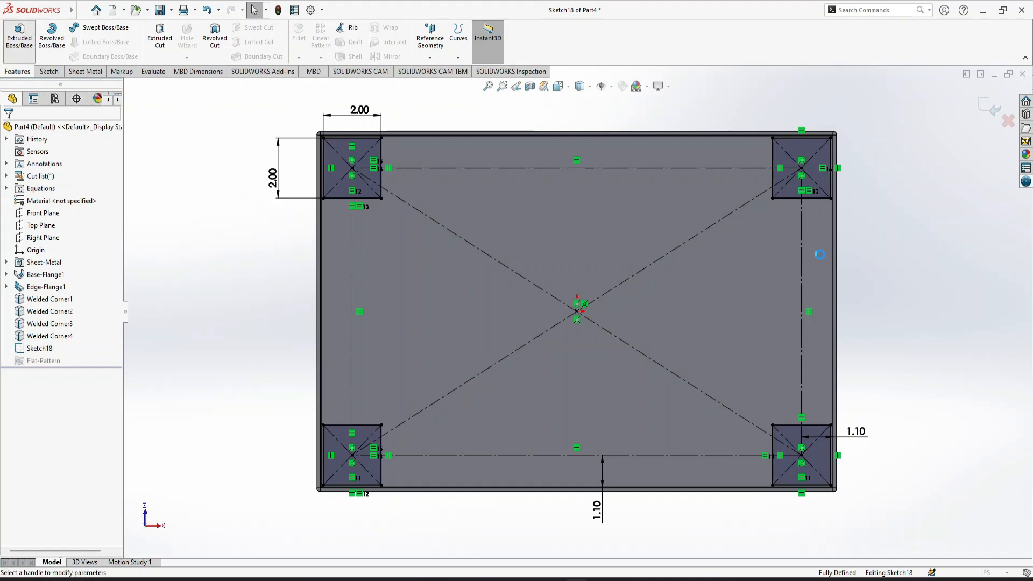
key(ctrl+7)
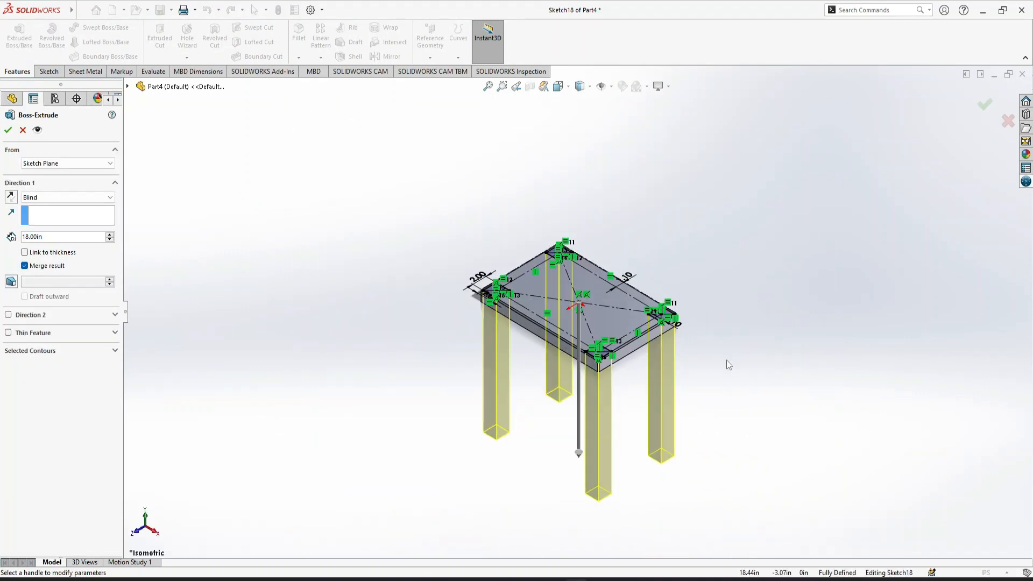
click(8, 333)
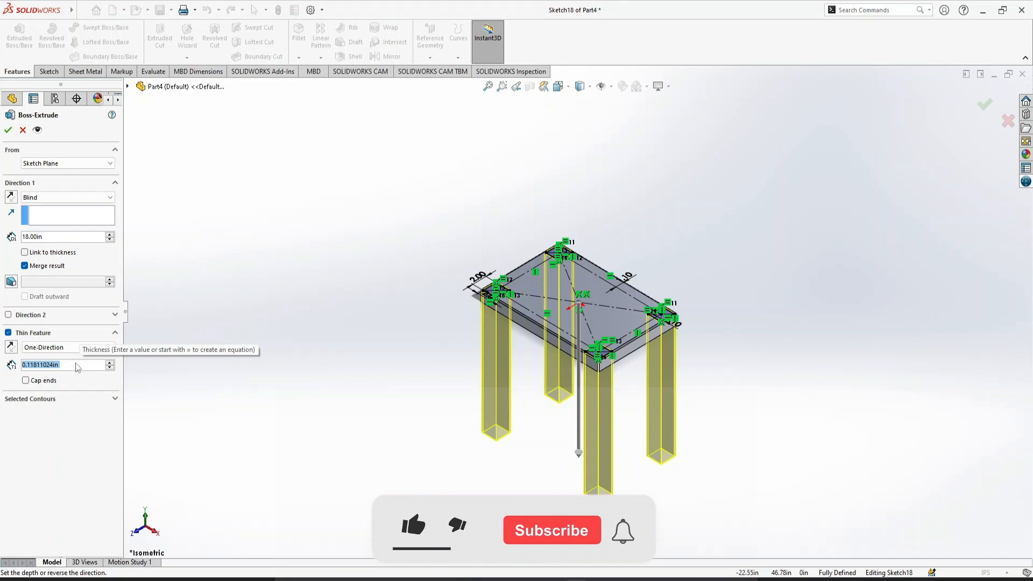
text(3mm)
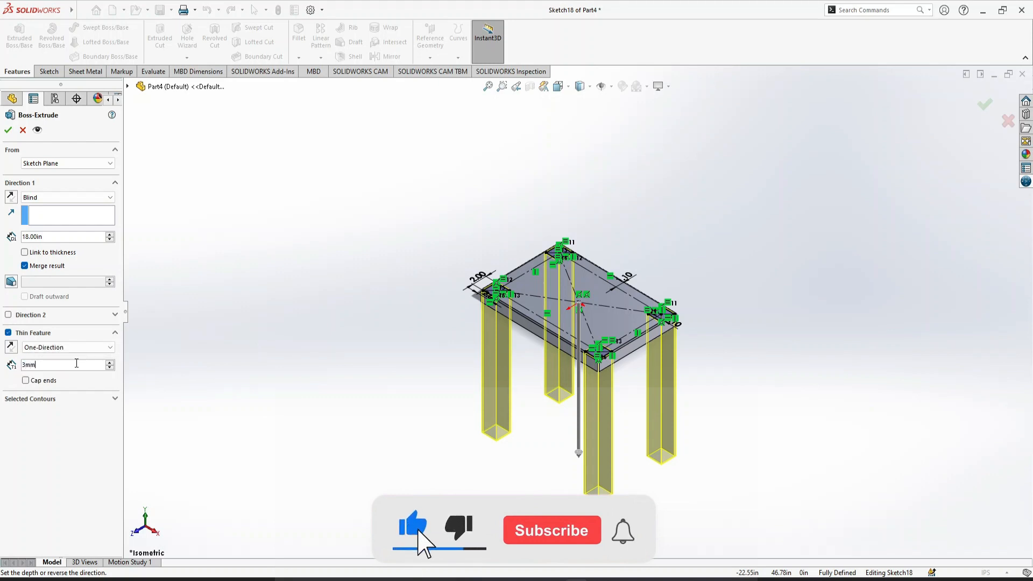
key(Return)
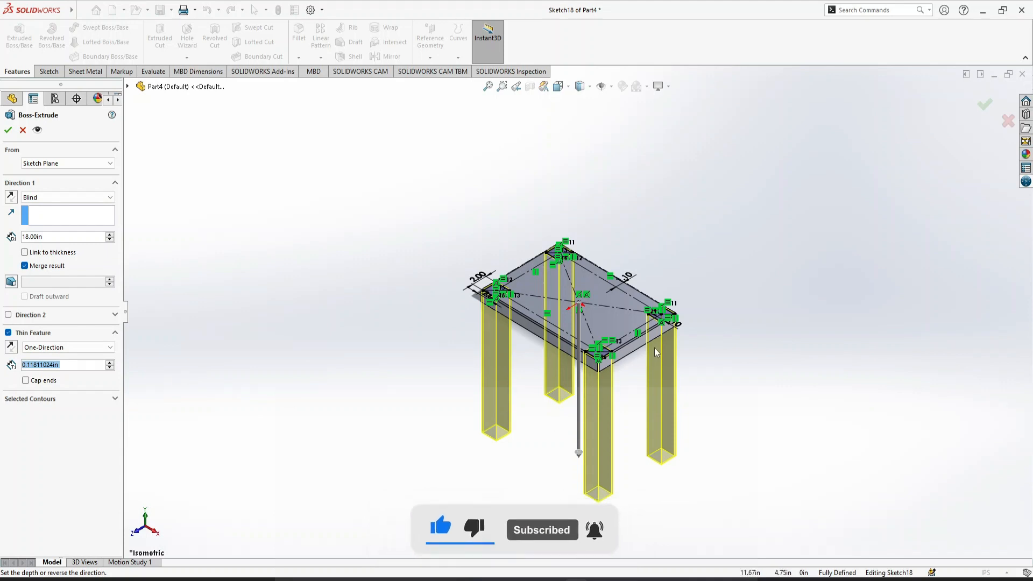
click(716, 329)
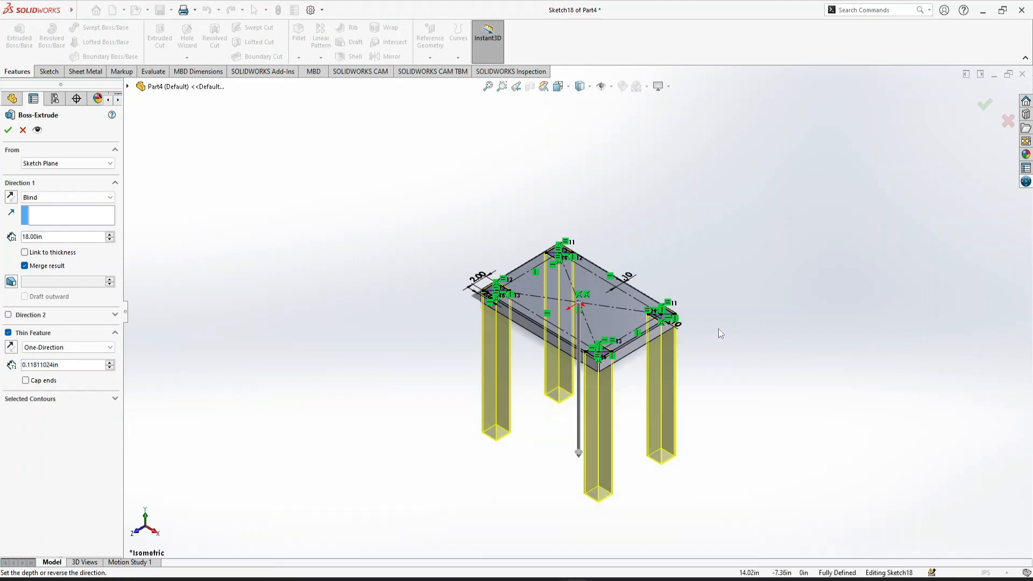
key(Down)
key(Up)
key(Up)
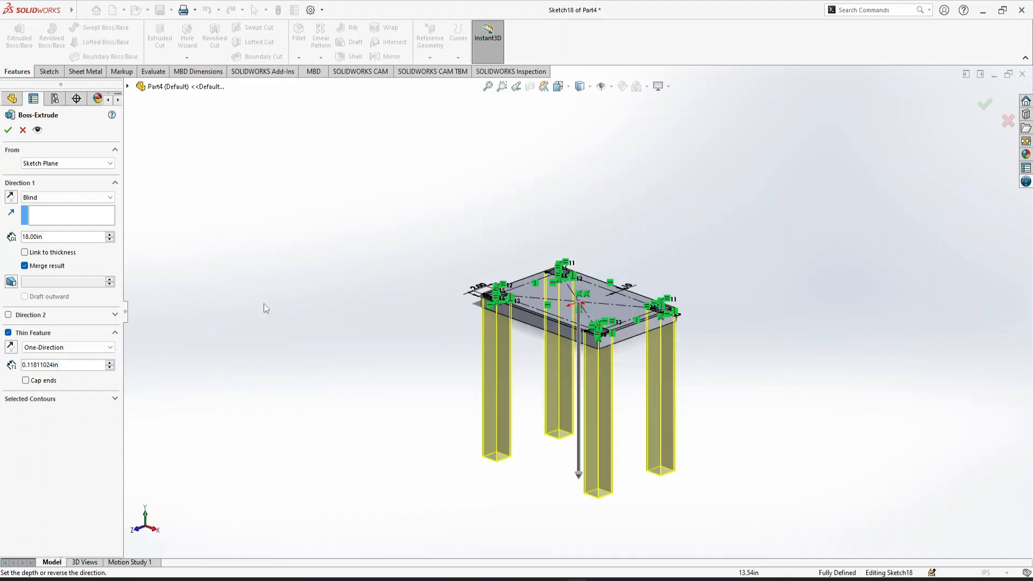
click(8, 130)
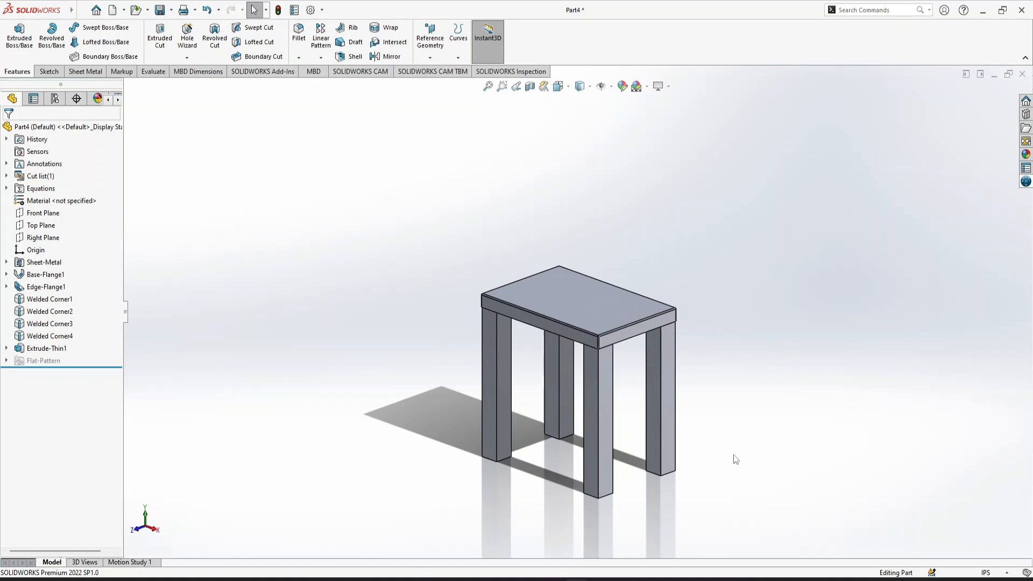
Examine the lower ends of the thin-walled legs up close from below
key(Up)
key(Up)
key(Up)
key(Up)
click(502, 86)
drag(702, 484, 638, 404)
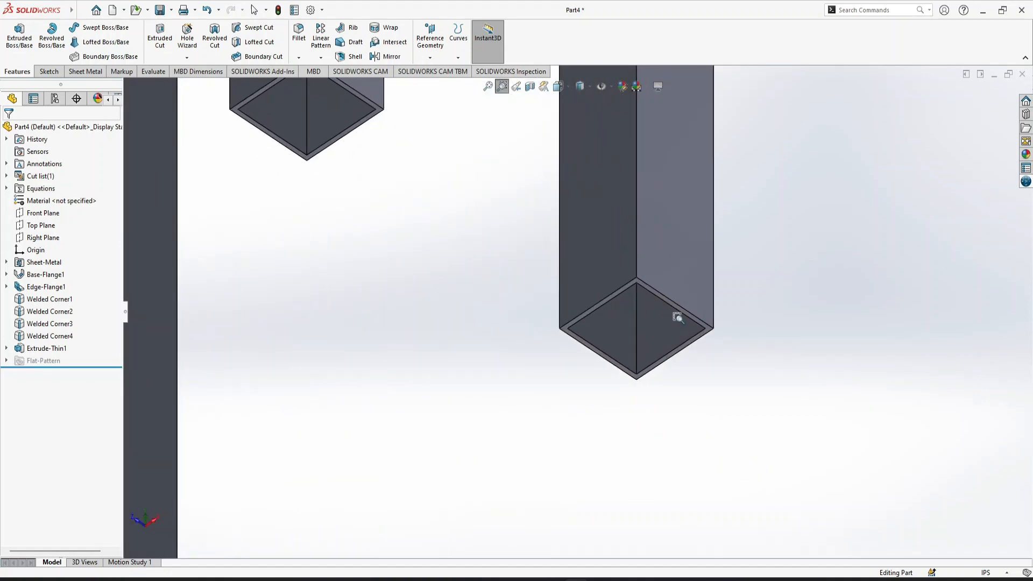
click(484, 89)
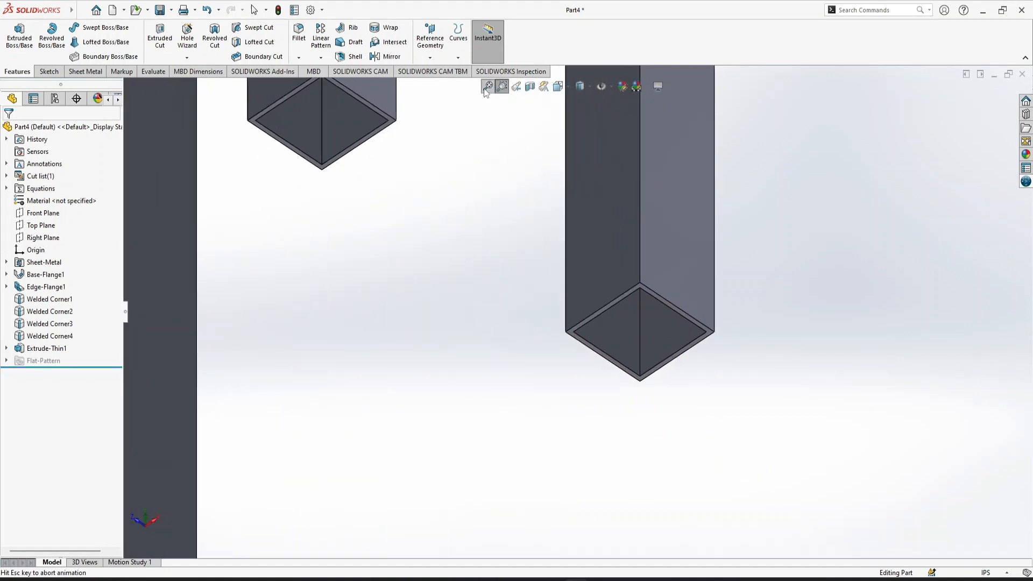
key(Escape)
key(ctrl+7)
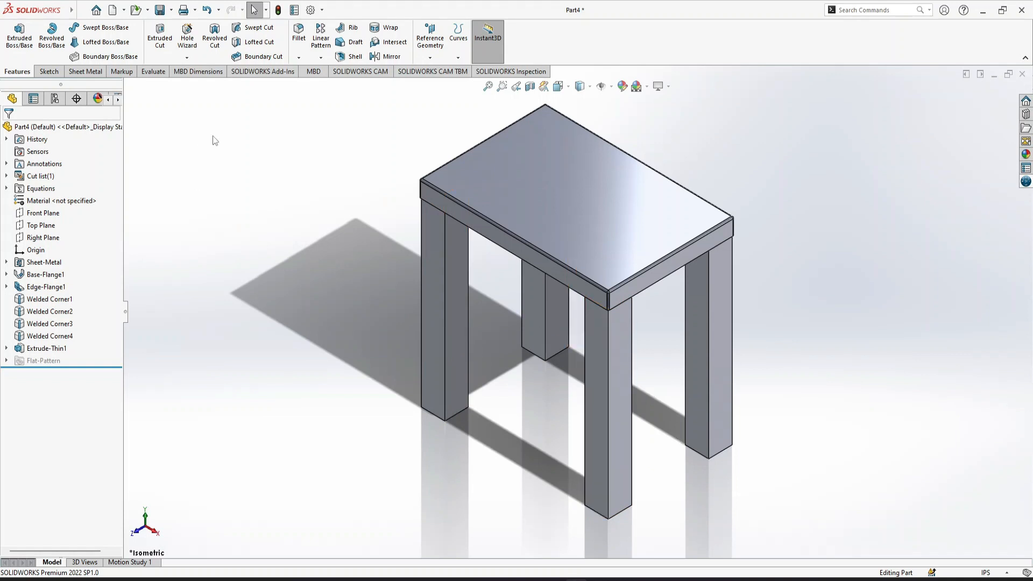
On the rear leg's inner face, sketch a corner rectangle about 2.24 x 1.86 in across the full width of each leg near its lower end
click(699, 369)
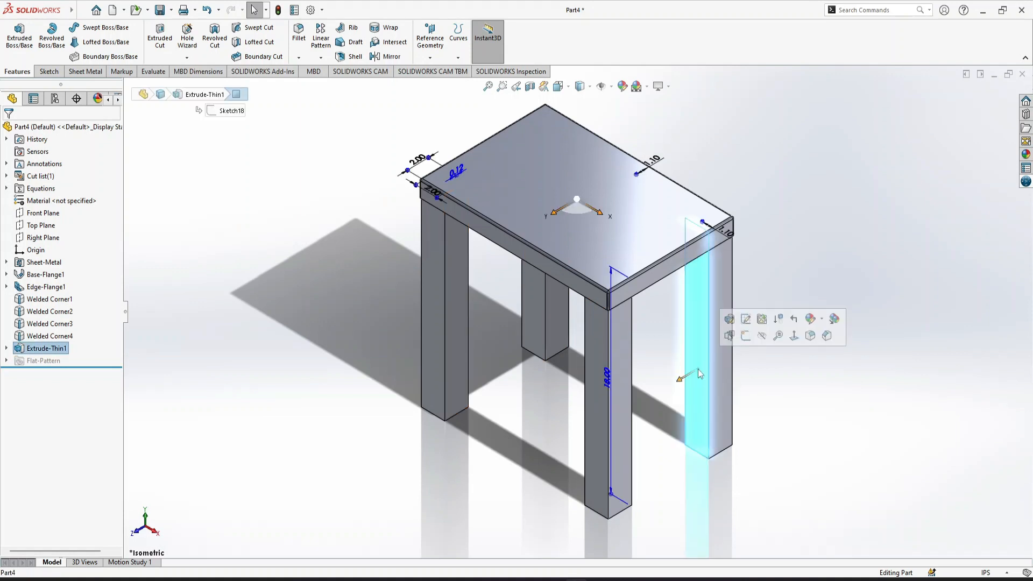
click(747, 336)
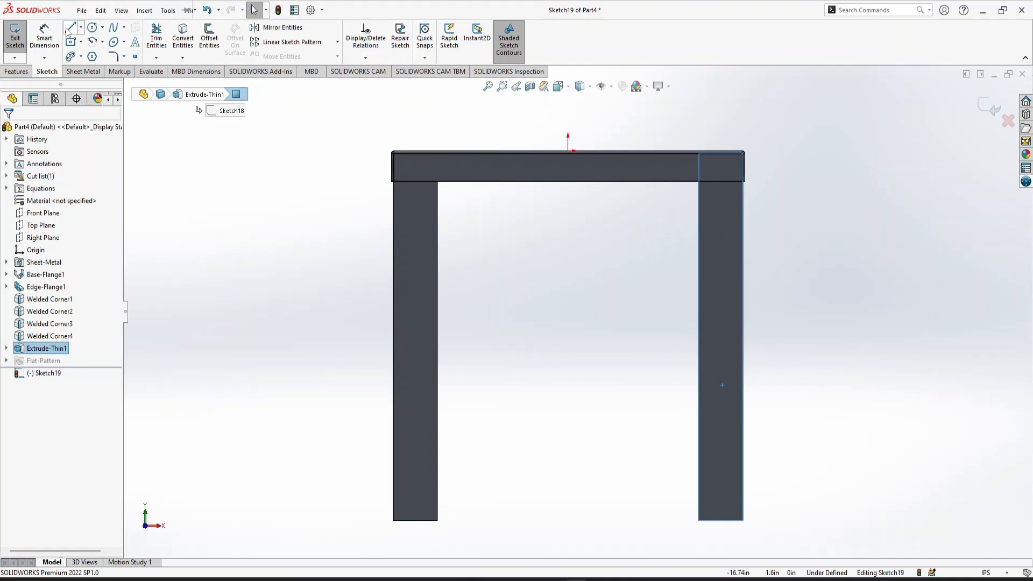
click(71, 43)
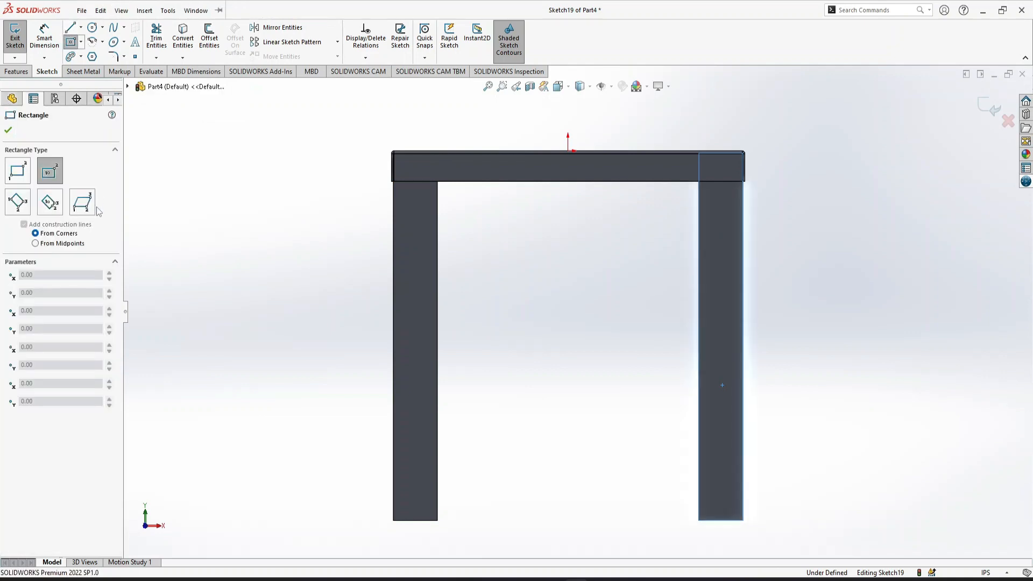
click(10, 177)
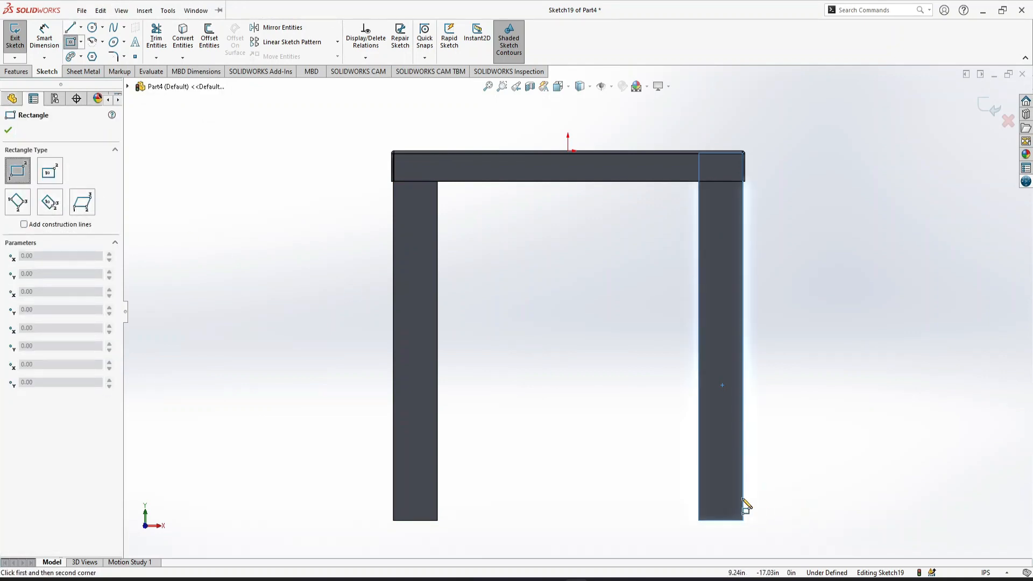
click(700, 493)
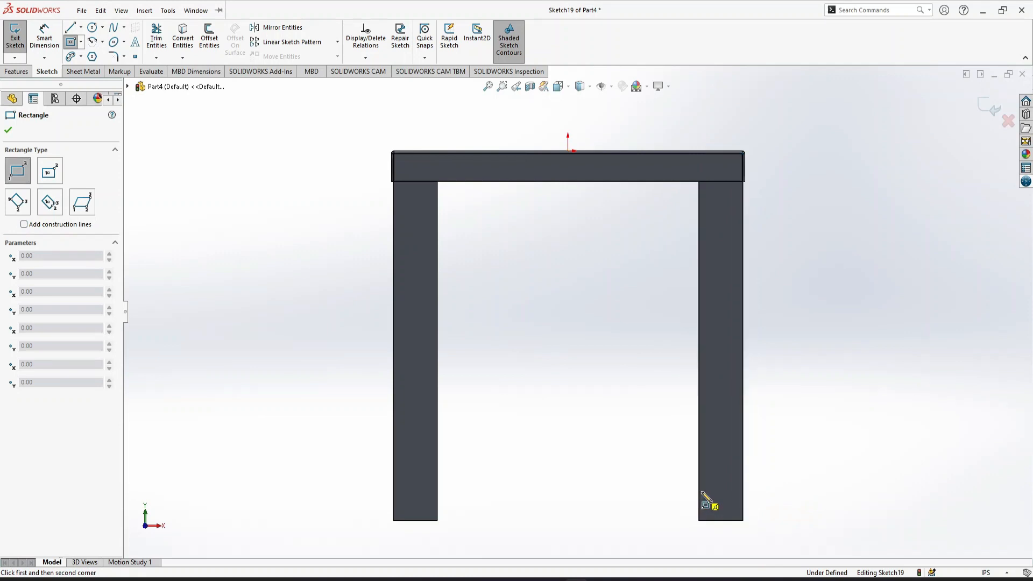
click(743, 455)
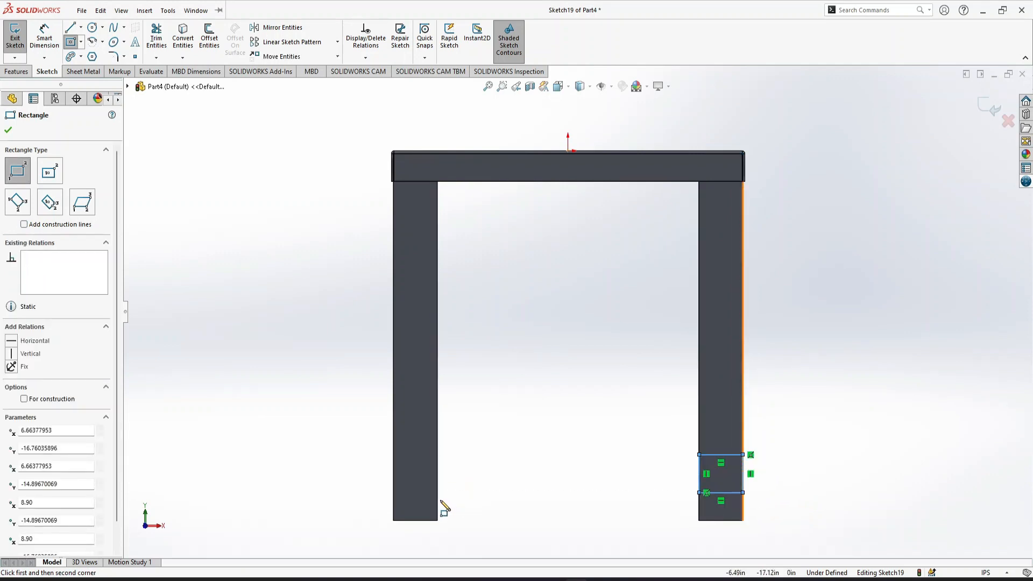
click(438, 493)
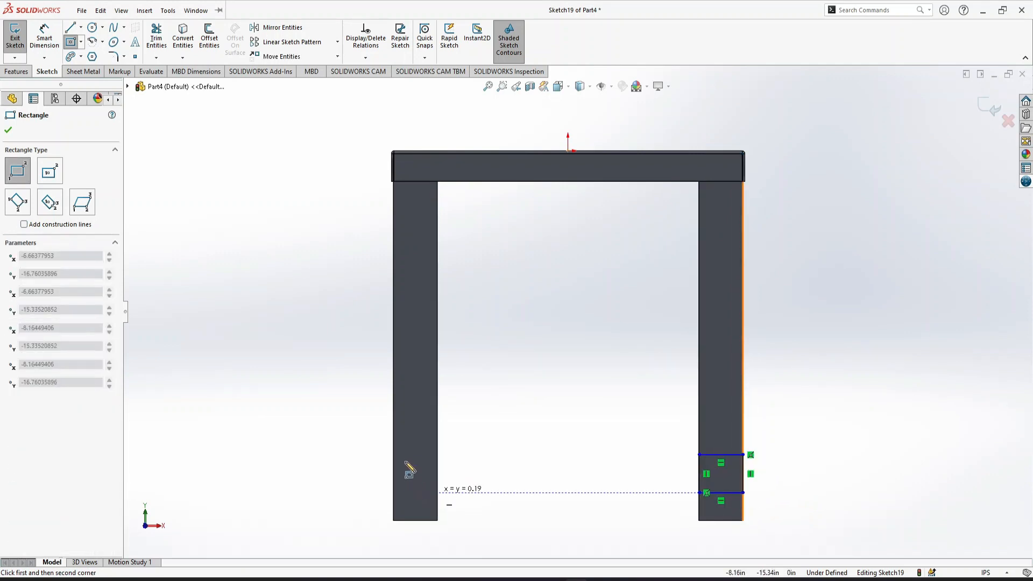
click(393, 455)
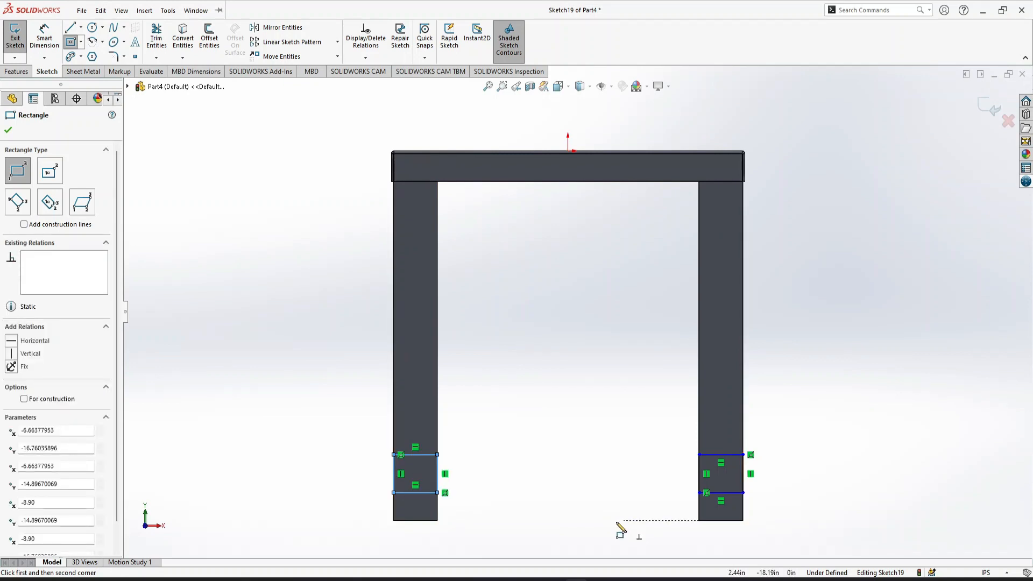
key(Escape)
Make the lower edges of the two leg rectangles collinear
click(713, 494)
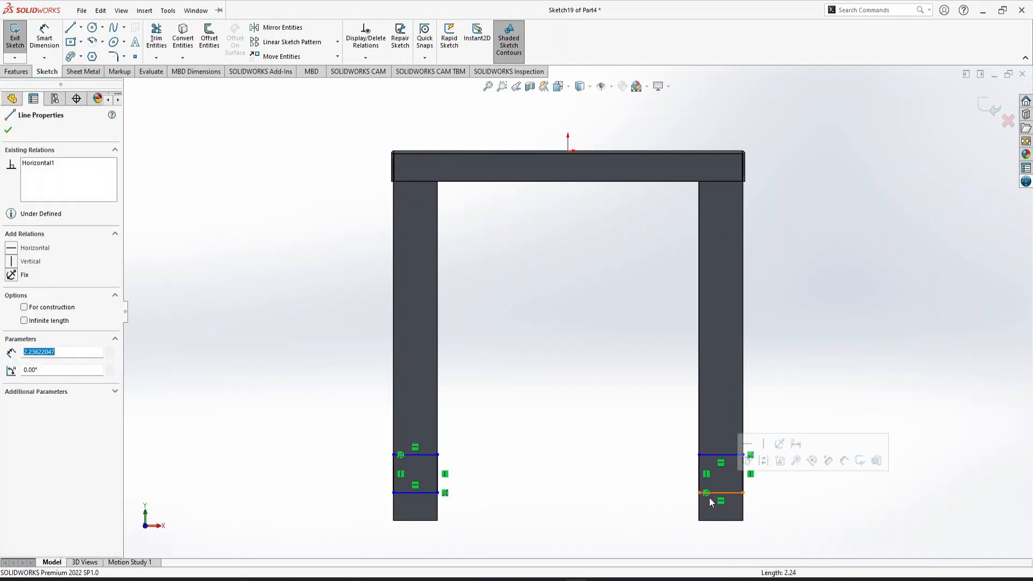
ctrl+click(417, 494)
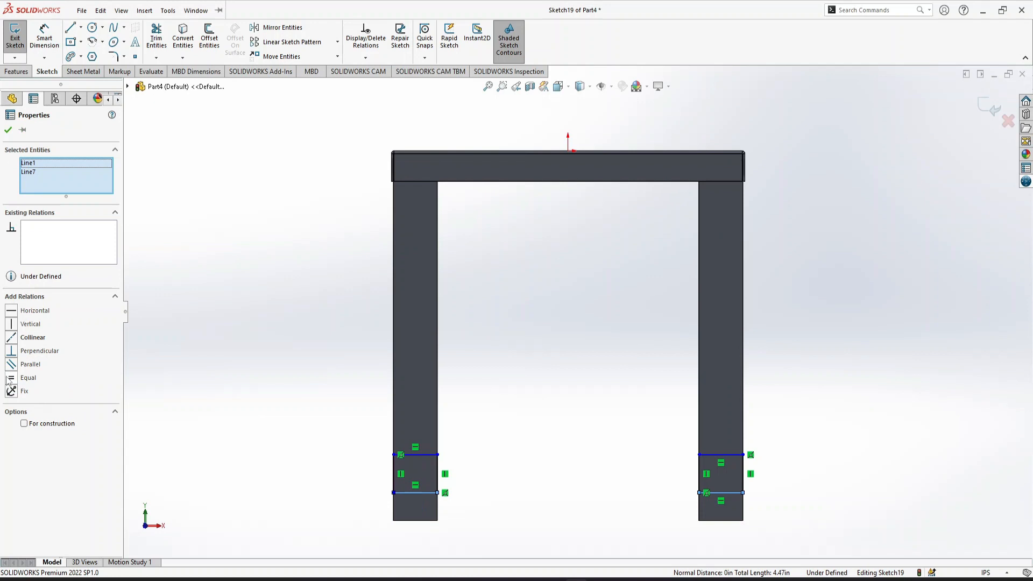
click(12, 342)
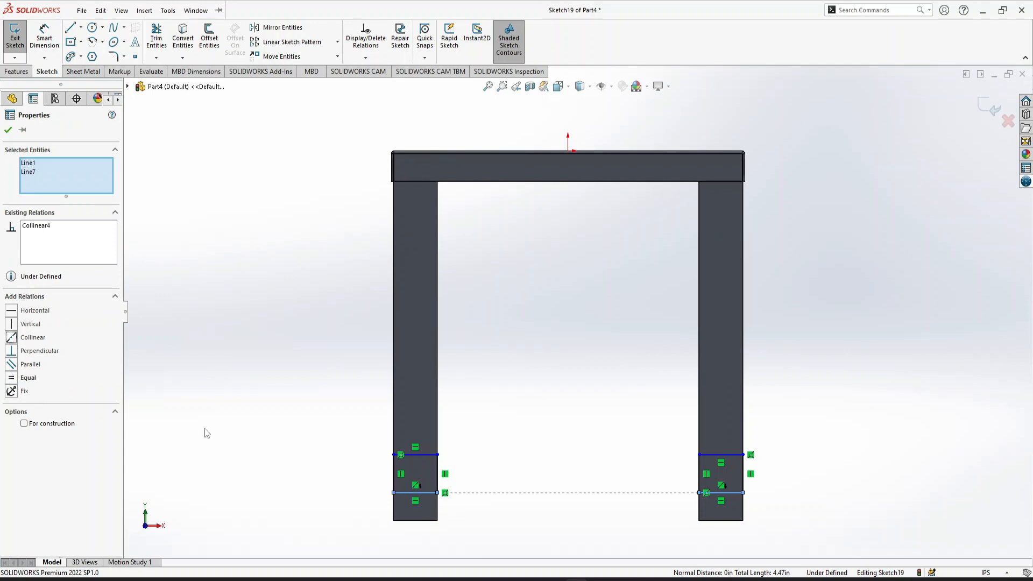
click(180, 424)
click(44, 38)
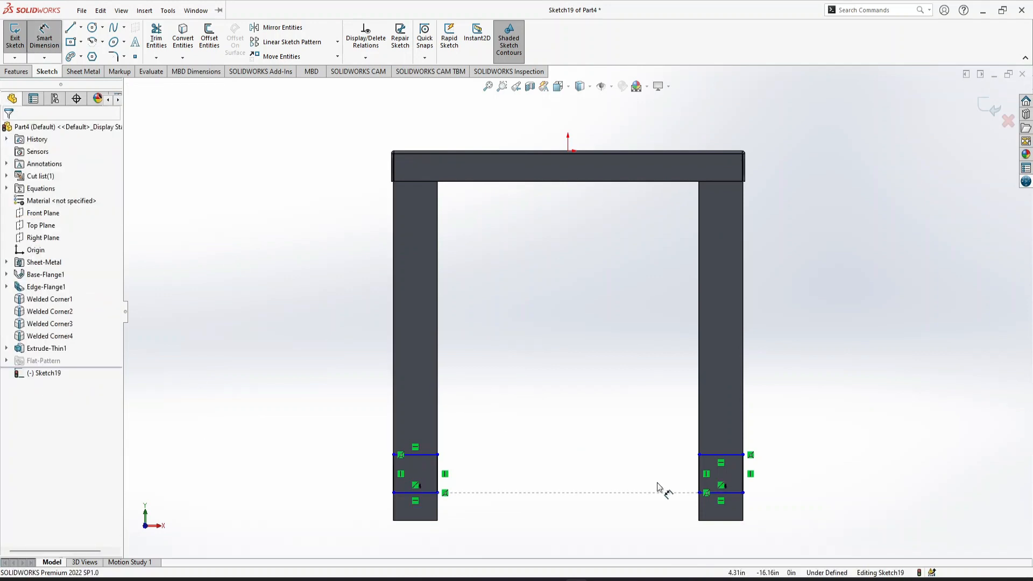
click(728, 493)
click(749, 525)
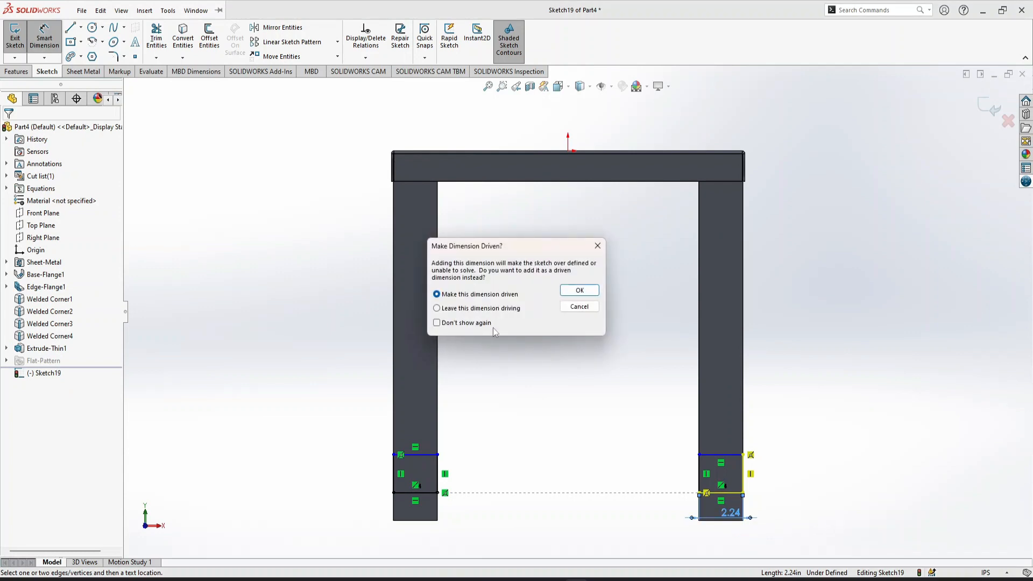
click(572, 292)
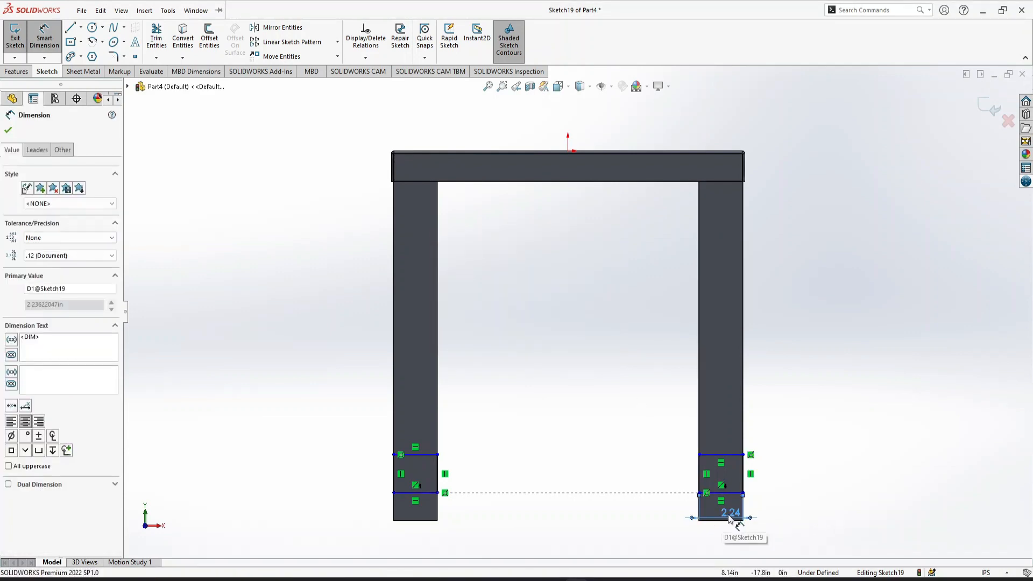
key(Delete)
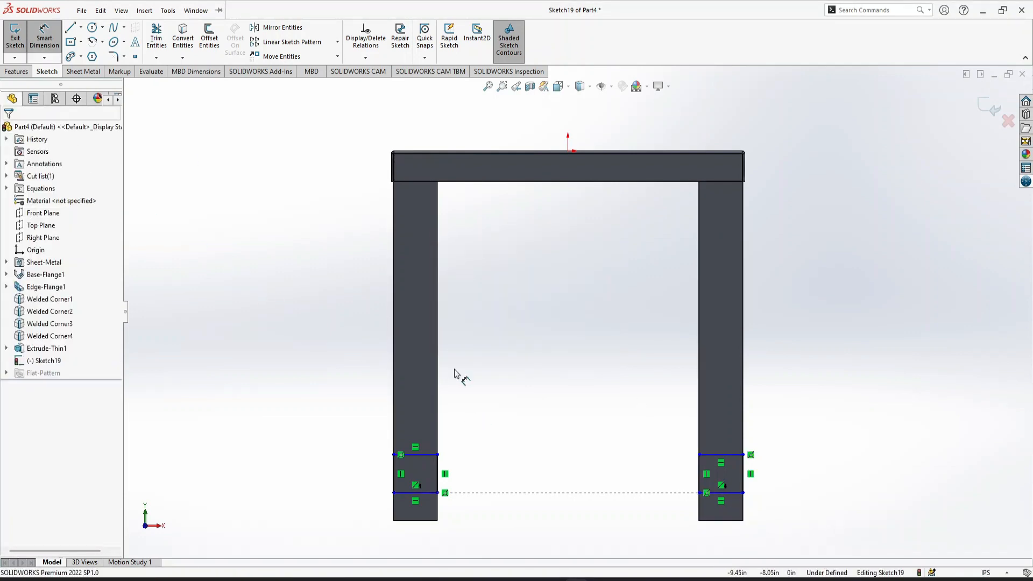
Dimension the right rectangle's lower edge 2.5 in above the bottom edge of its leg
click(738, 492)
click(783, 498)
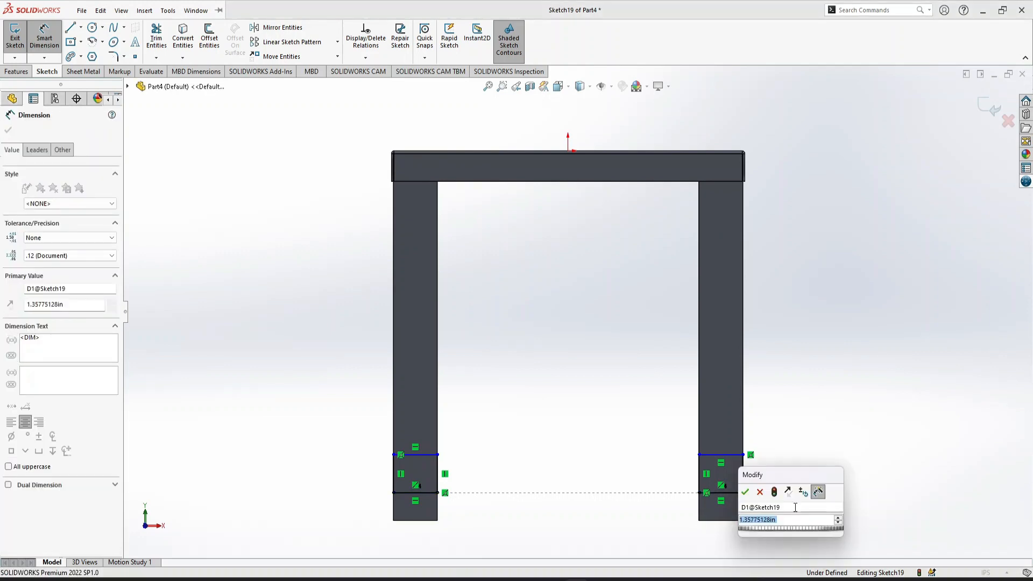
text(2.5)
key(Return)
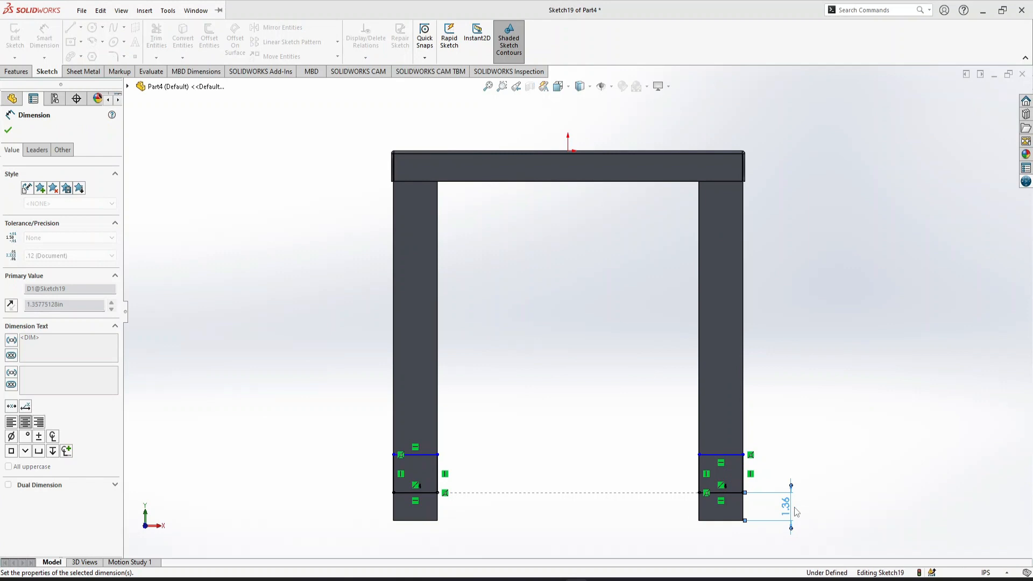
Dimension the height of the right rectangle as 1.5 in
click(743, 462)
click(813, 452)
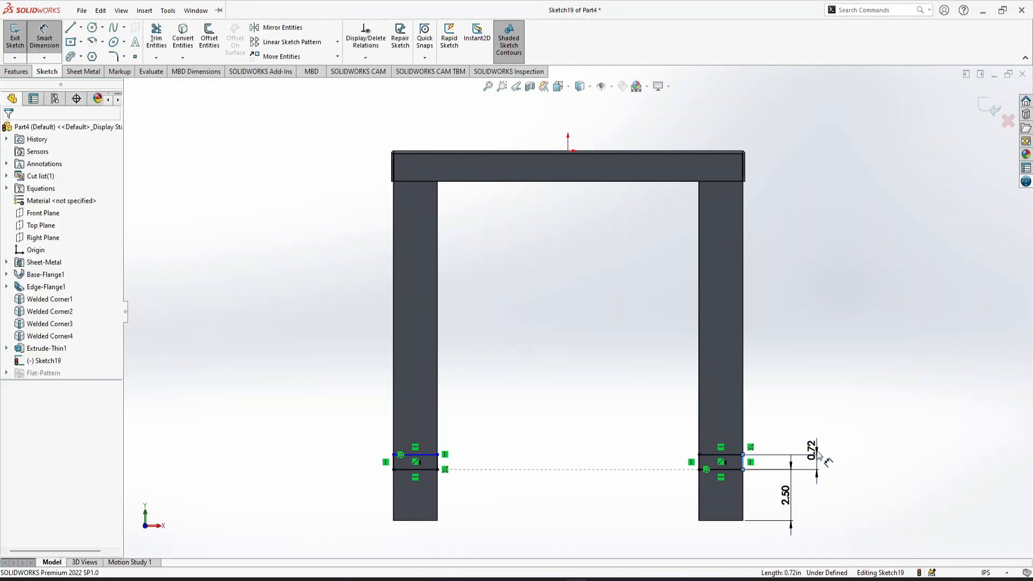
text(1.5)
key(Return)
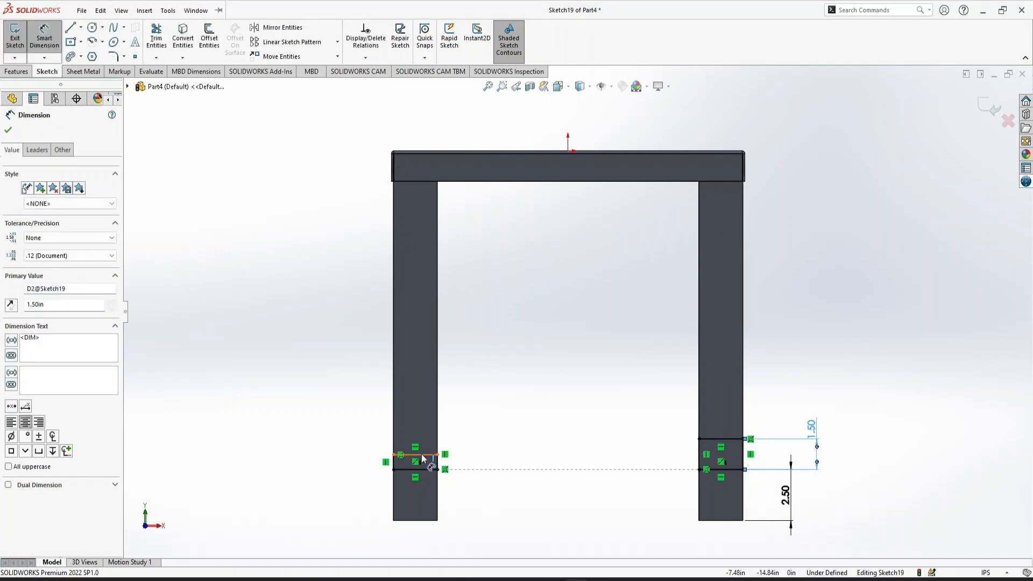
Dimension the height of the left rectangle as 2.5 in
click(422, 455)
key(Escape)
click(437, 462)
click(365, 462)
text(2.5)
key(Return)
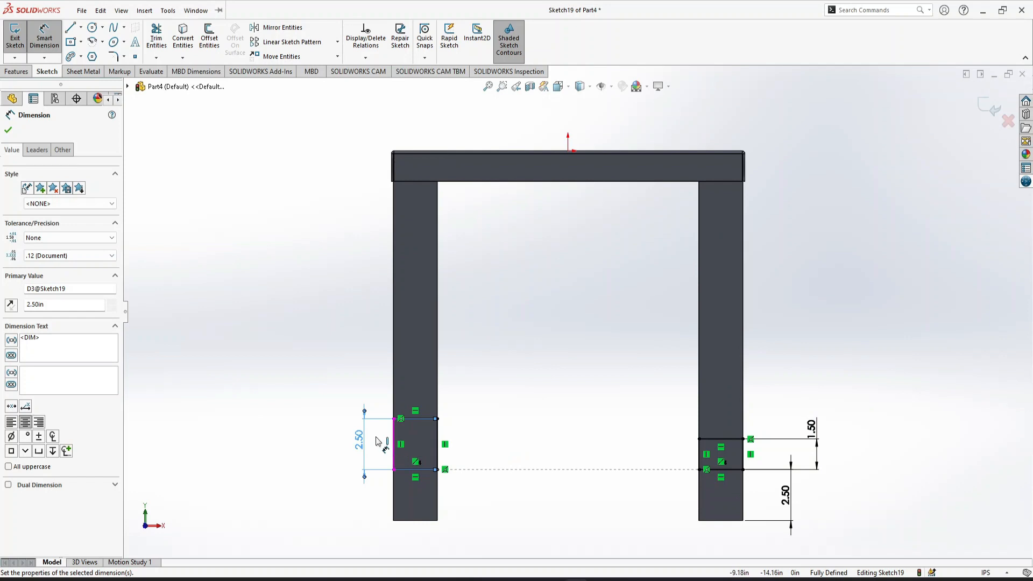
Change the right rectangle's height dimension to 2.5 in
click(721, 521)
key(Escape)
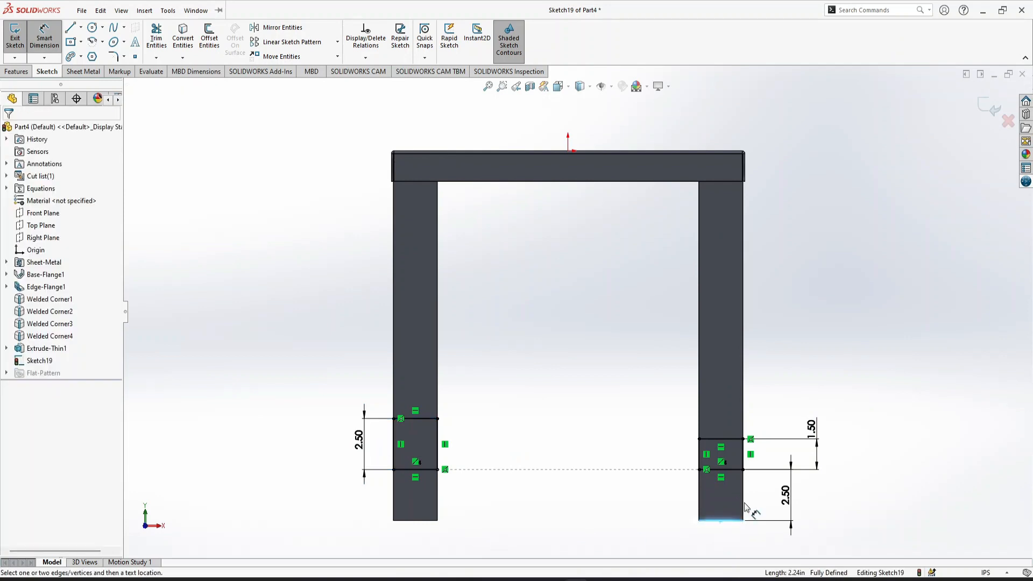
double_click(812, 427)
text(2.5)
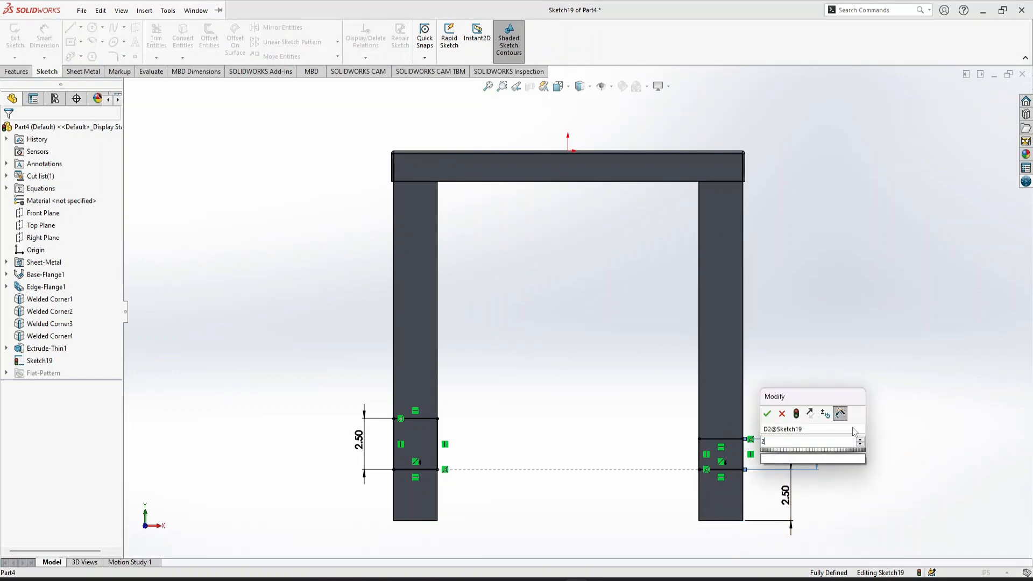
key(Return)
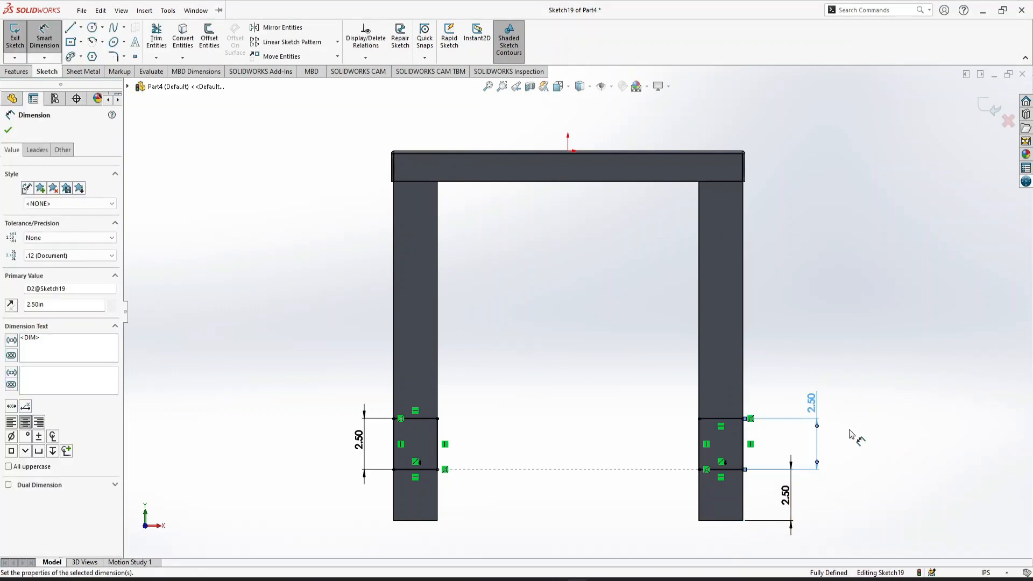
click(872, 455)
Extrude both rectangles up to the next legs as a one-direction thin feature with 0.118 in walls, reversing the wall thickness direction
key(ctrl+7)
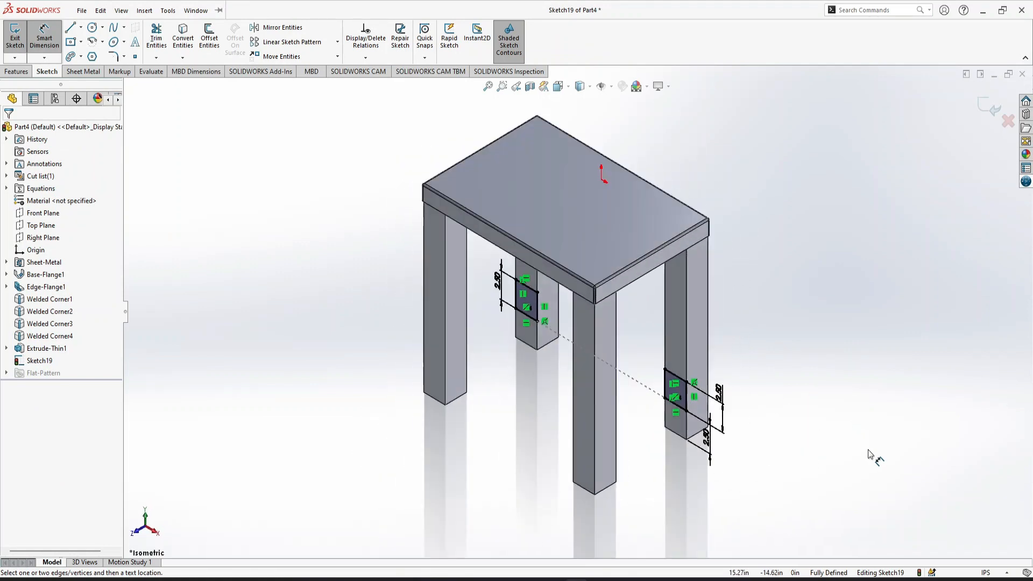
click(12, 74)
click(28, 39)
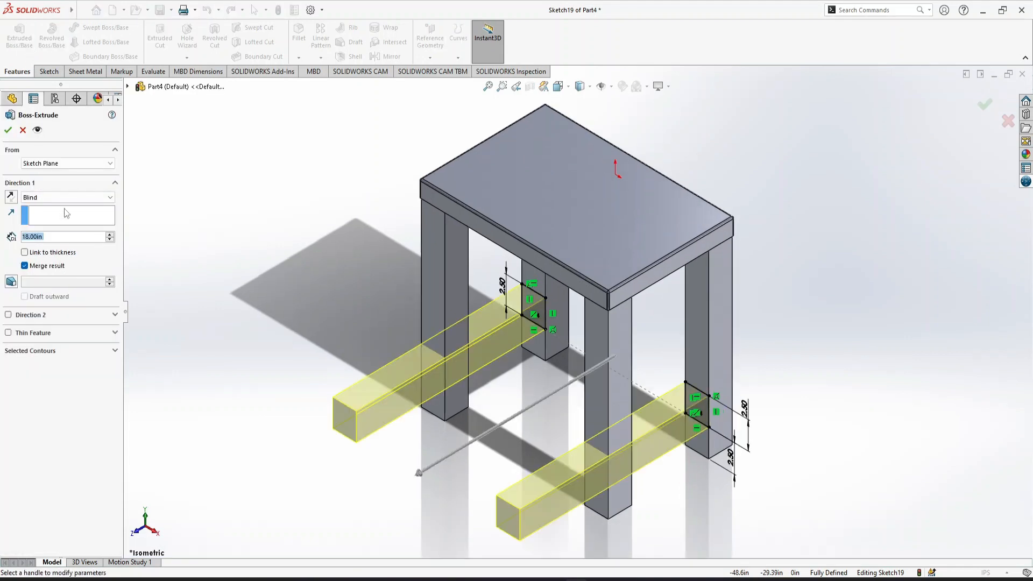
click(63, 198)
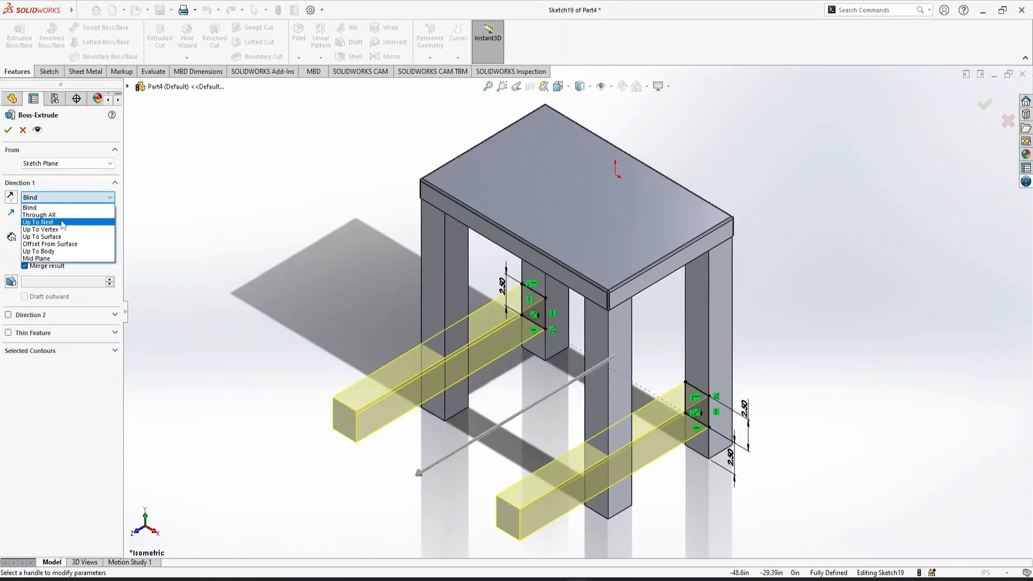
click(62, 223)
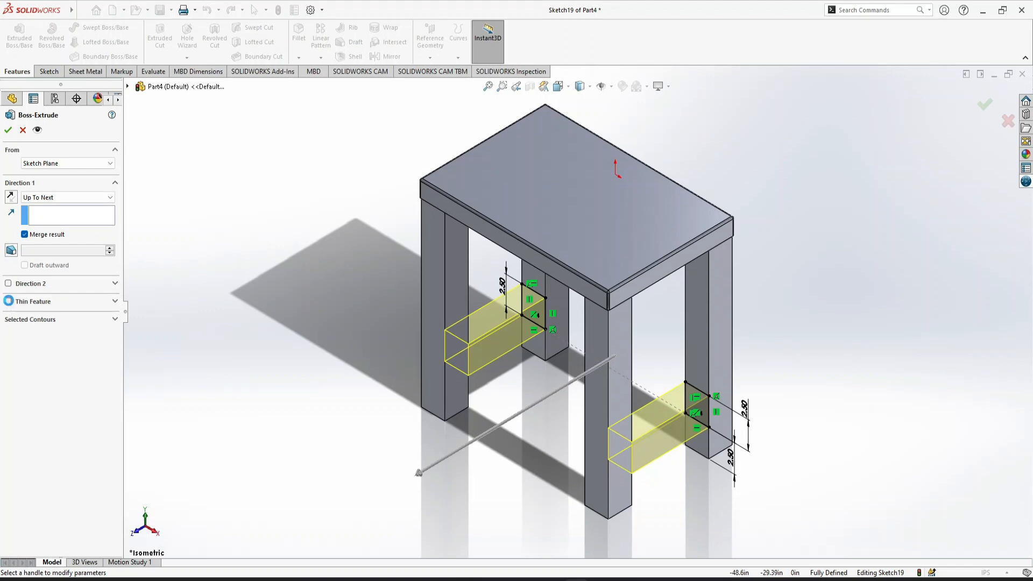
click(8, 301)
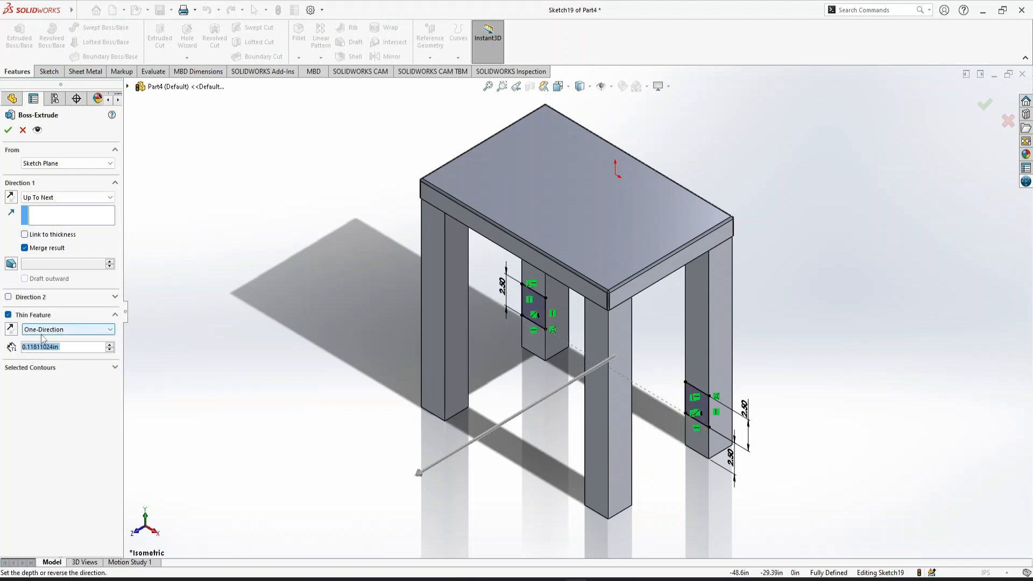
click(6, 132)
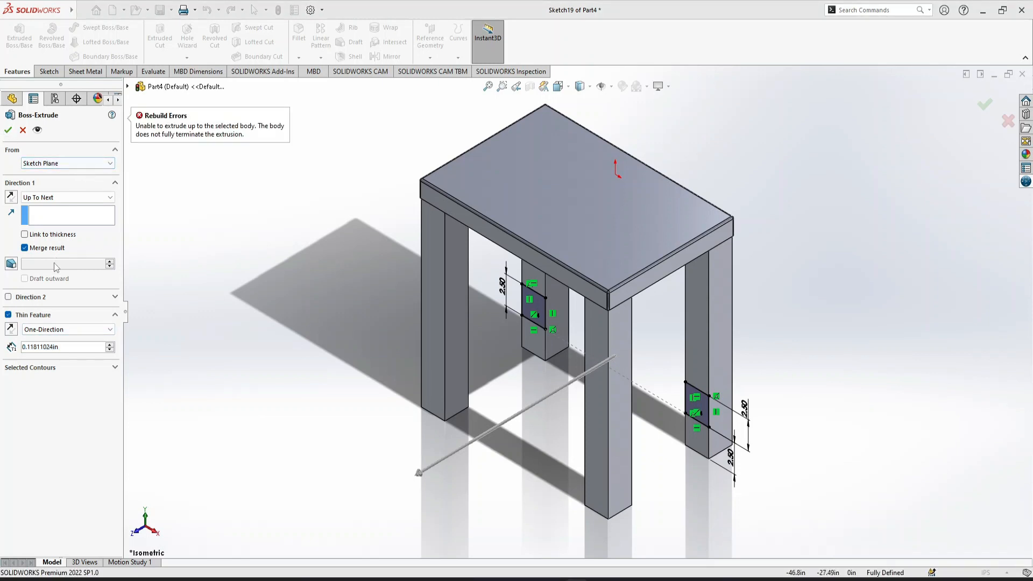
click(10, 329)
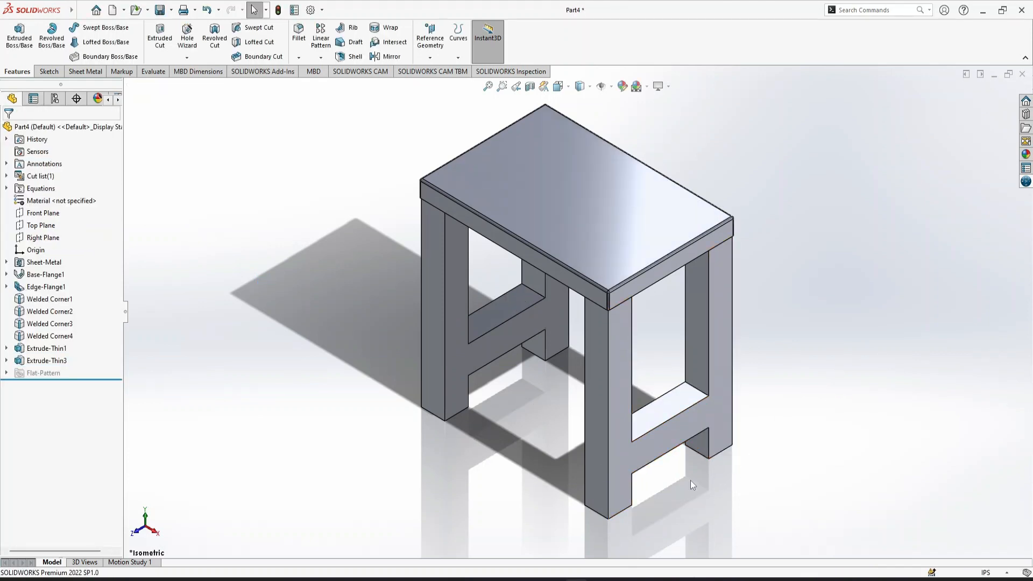
Open the corner-square sketch of the legs and examine its dimensions
click(54, 350)
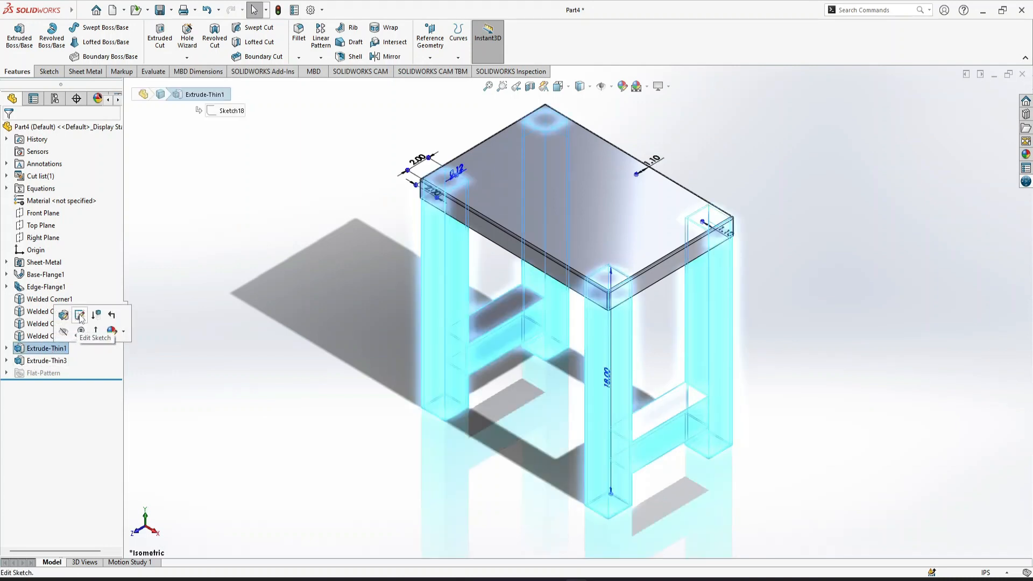
click(80, 316)
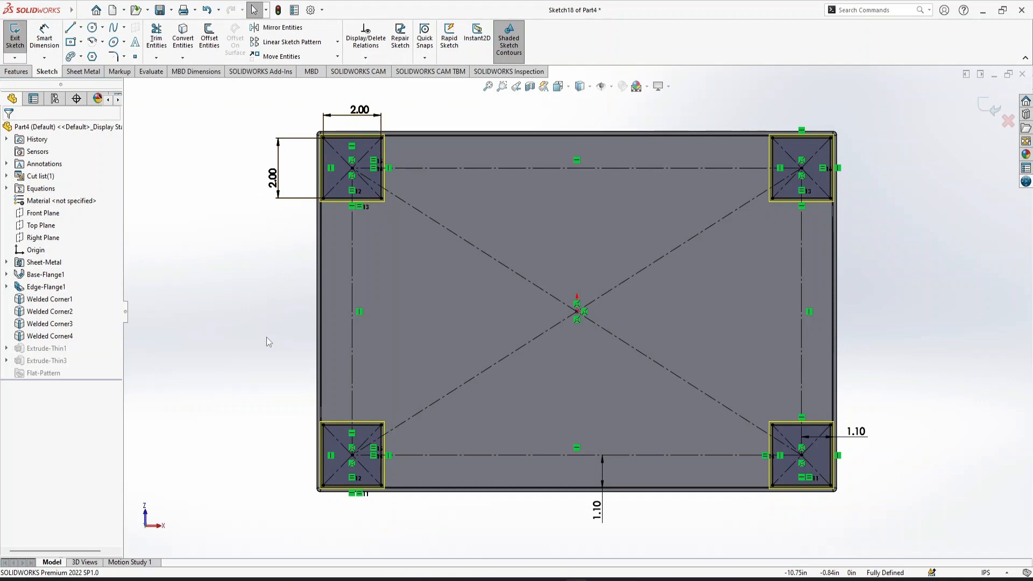
key(ctrl+7)
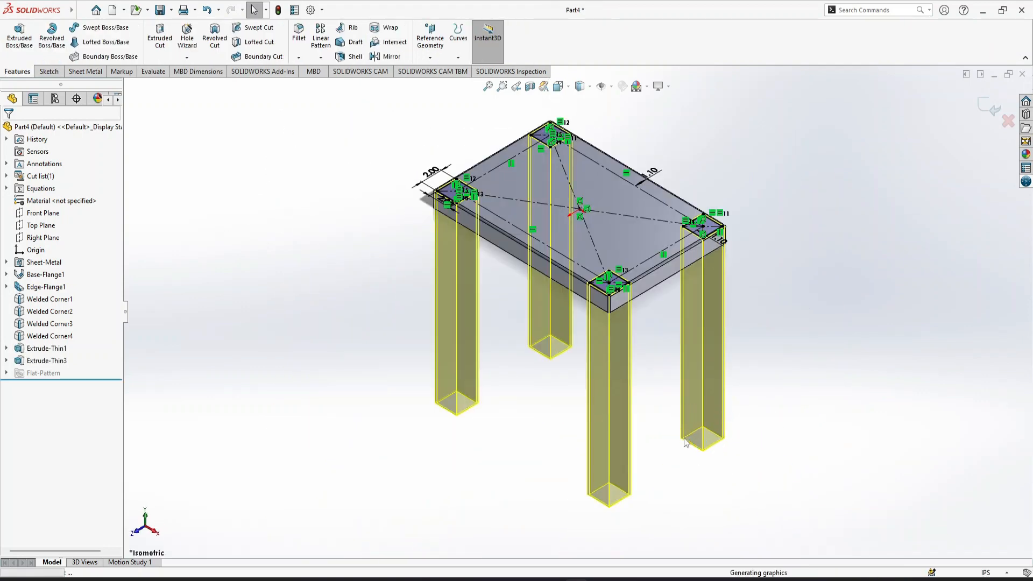
Edit the crossbar sketch and set the height of both the right and left rectangles to 2 in
click(51, 360)
click(104, 328)
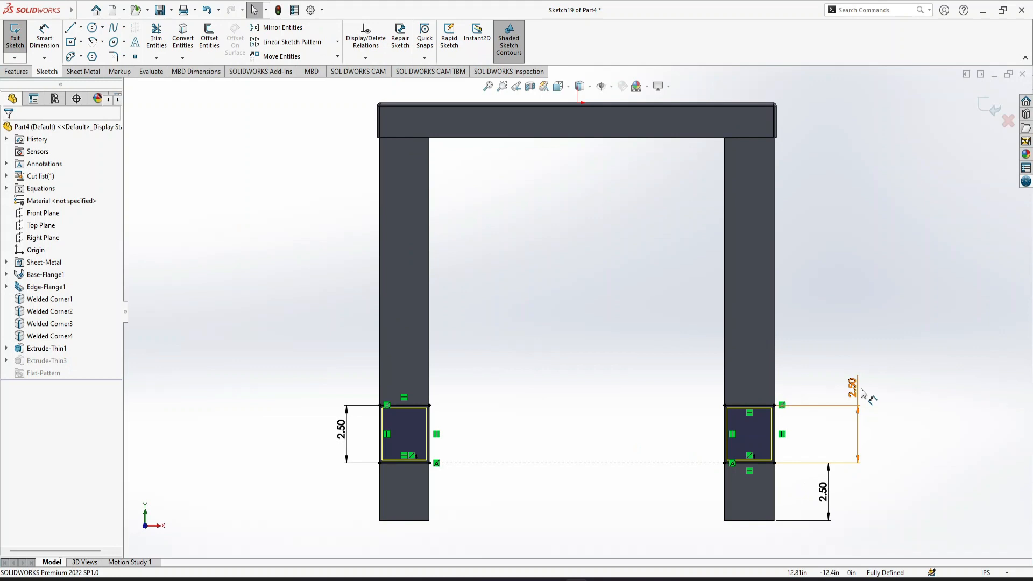
double_click(855, 394)
text(3)
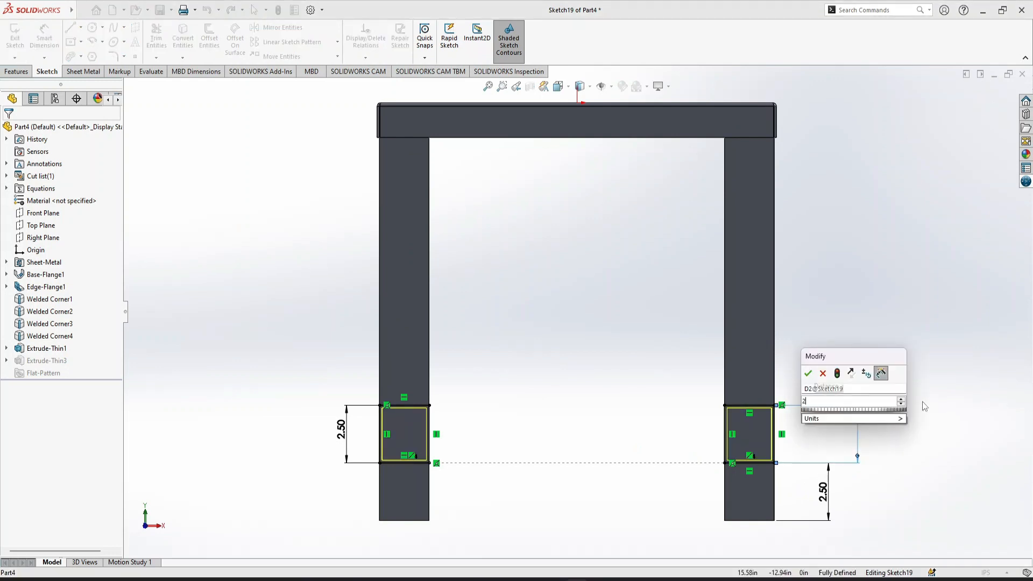
key(Return)
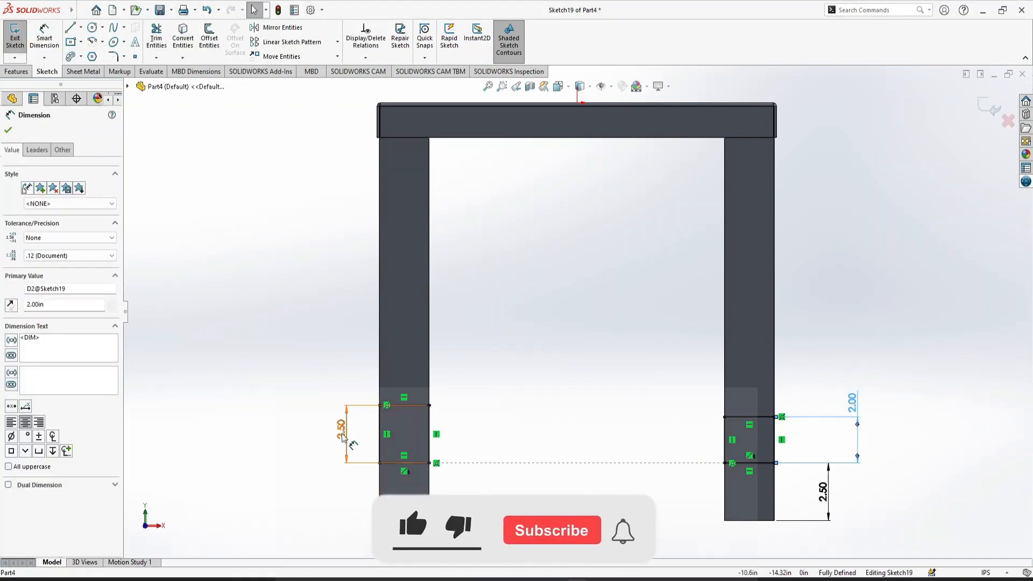
double_click(341, 431)
text(2)
key(Return)
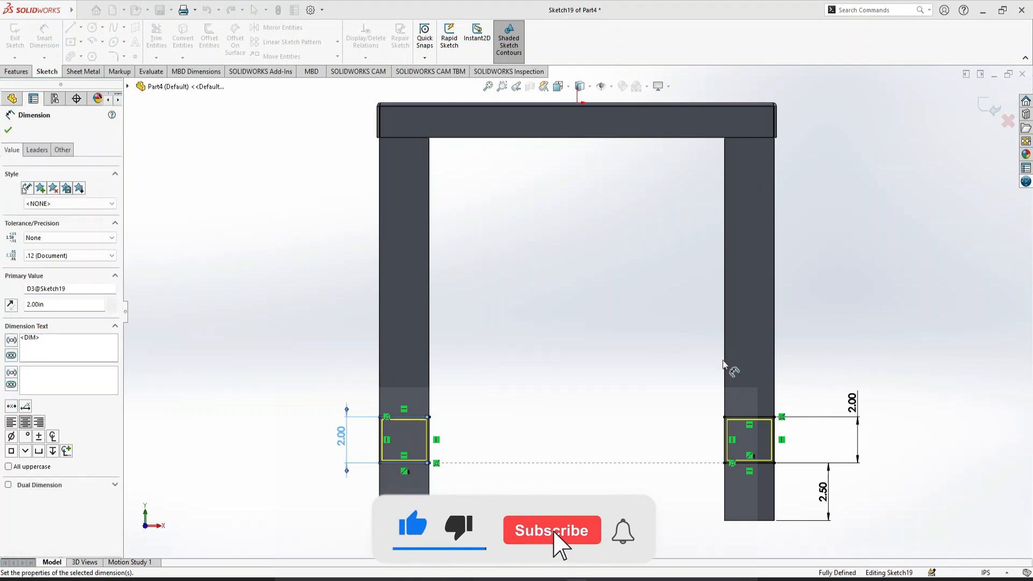
click(989, 108)
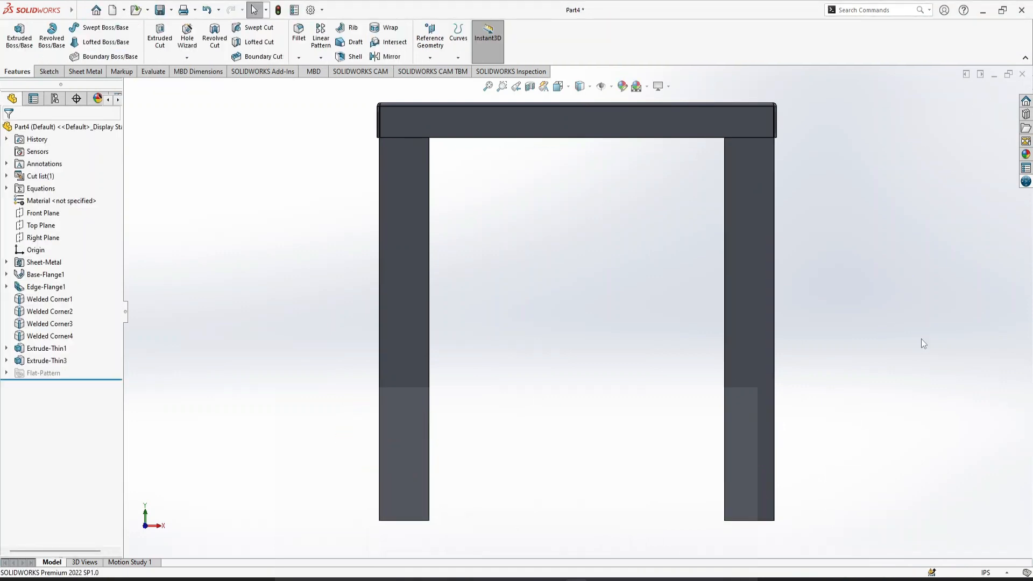
Start a sketch on the inner face of one leg pair and draw a corner rectangle about 2.24 x 1.98 in across each leg at crossbar height
key(ctrl+7)
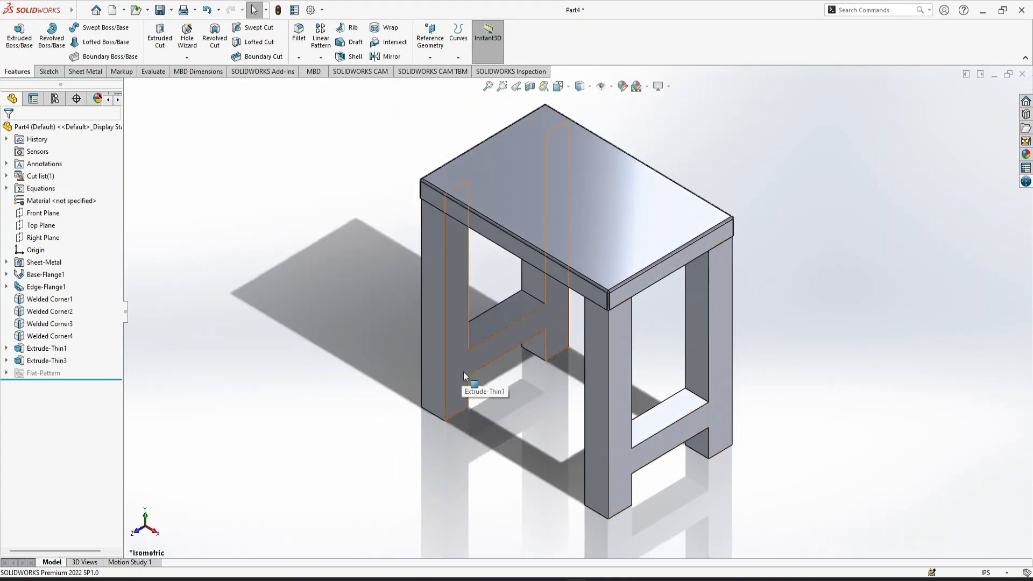
click(484, 361)
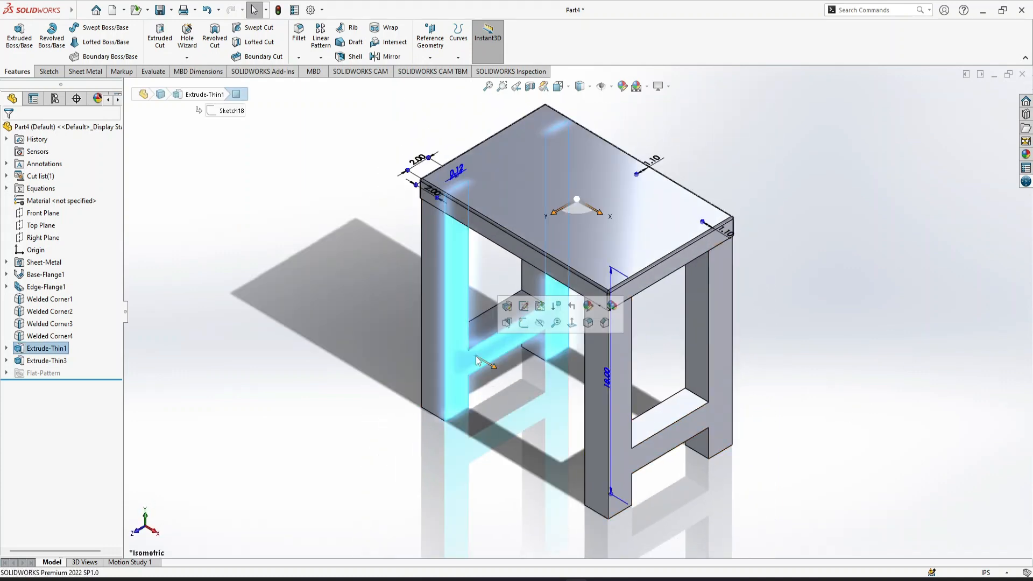
click(519, 320)
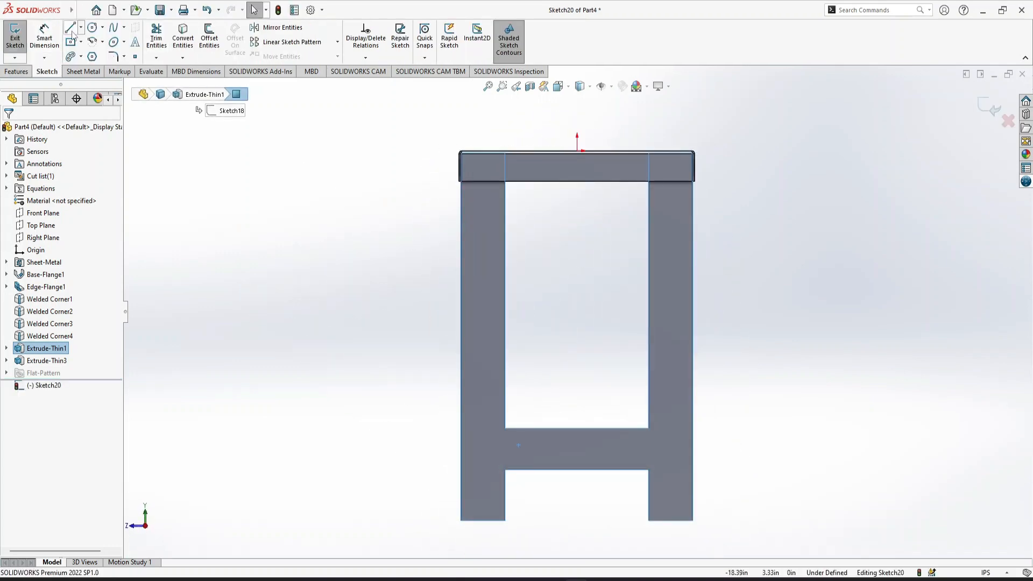
click(71, 42)
click(18, 171)
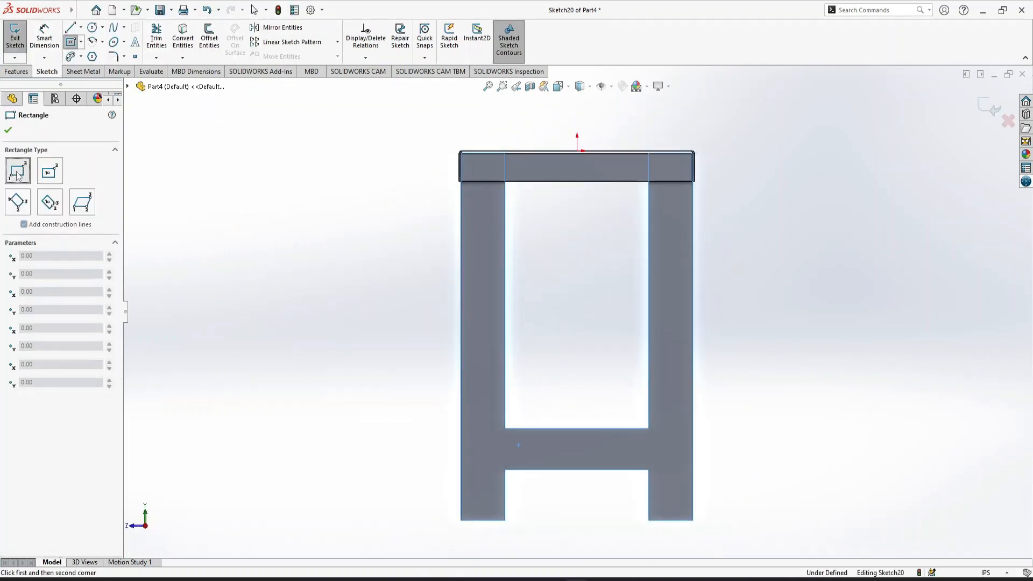
click(505, 470)
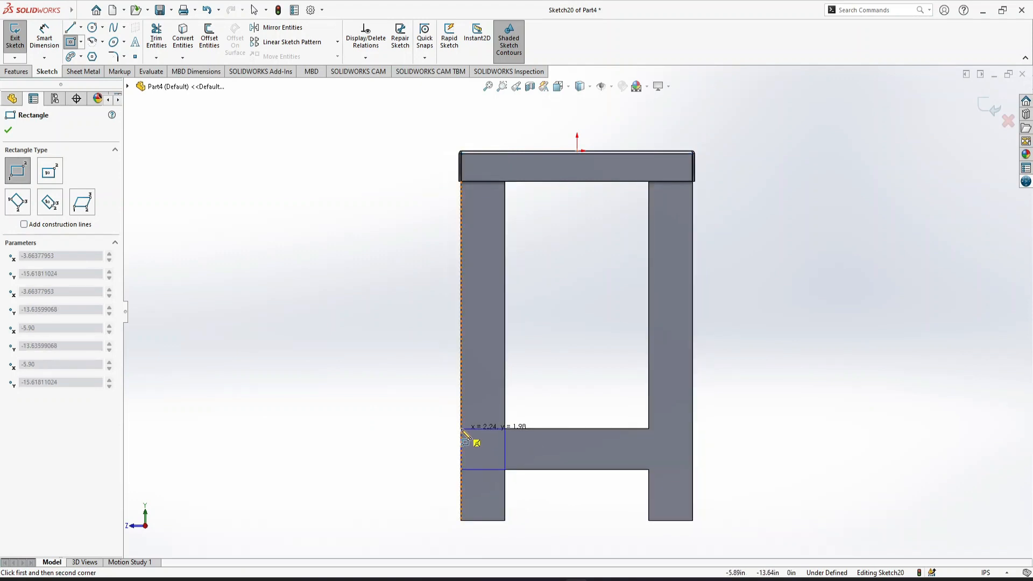
click(462, 430)
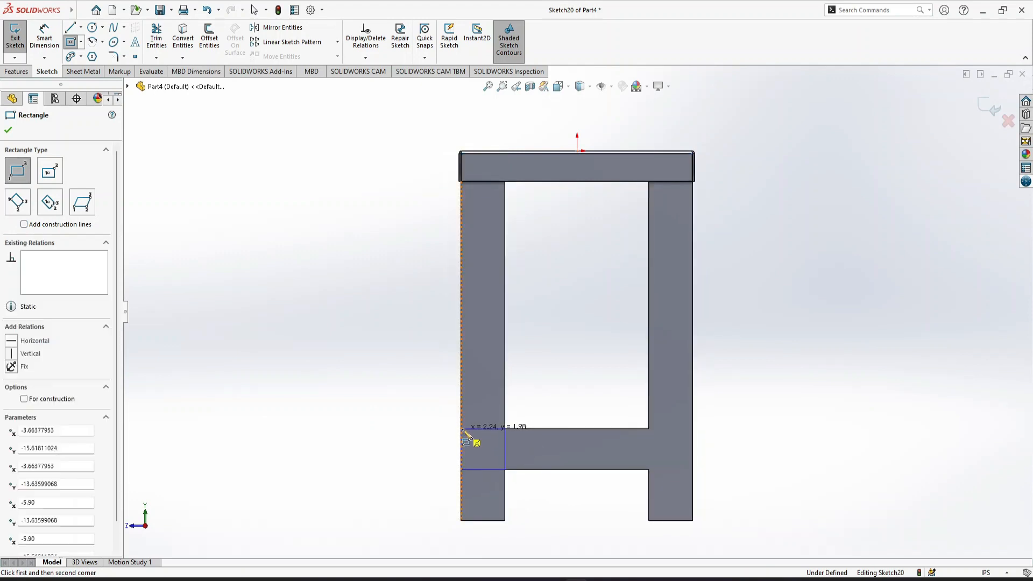
click(648, 470)
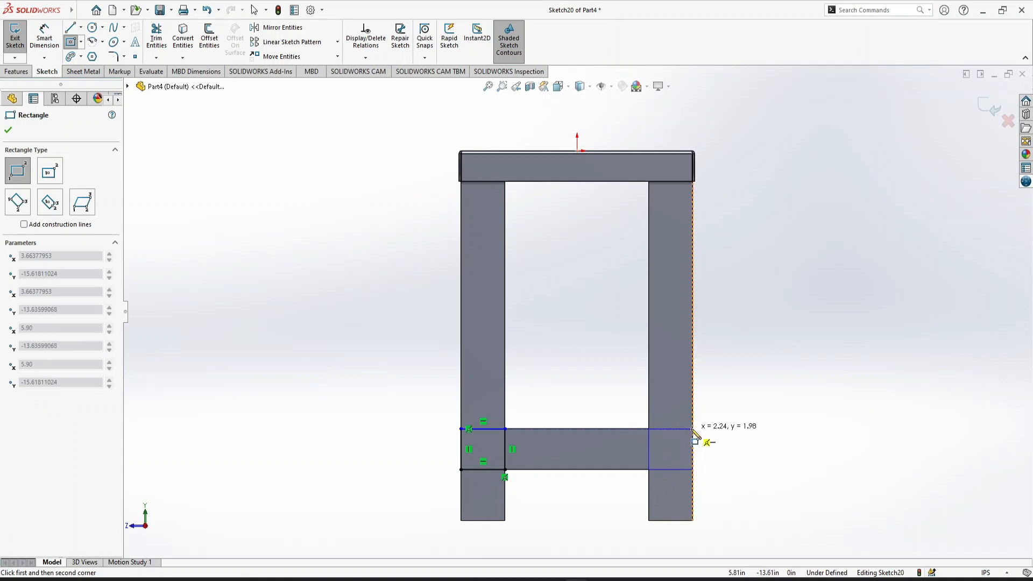
click(693, 430)
key(Escape)
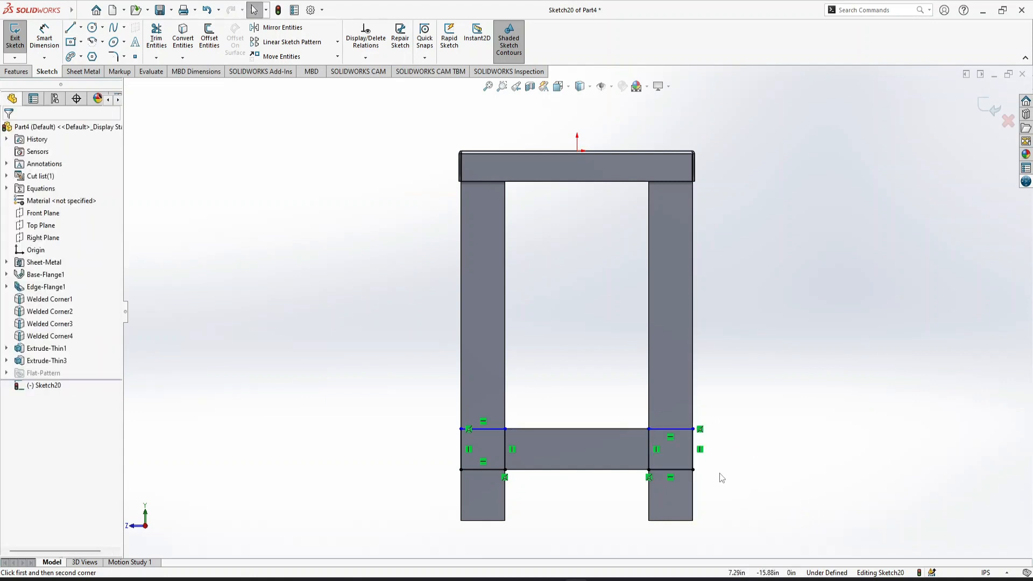
Make the top lines of both rectangles collinear with the upper edge of the existing crossbar
click(685, 434)
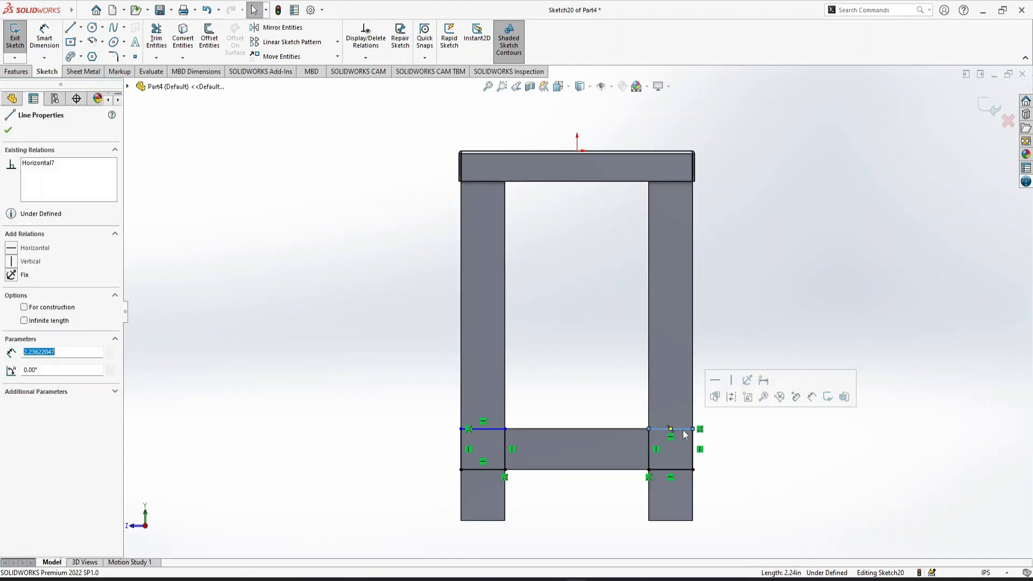
ctrl+click(496, 437)
ctrl+click(496, 435)
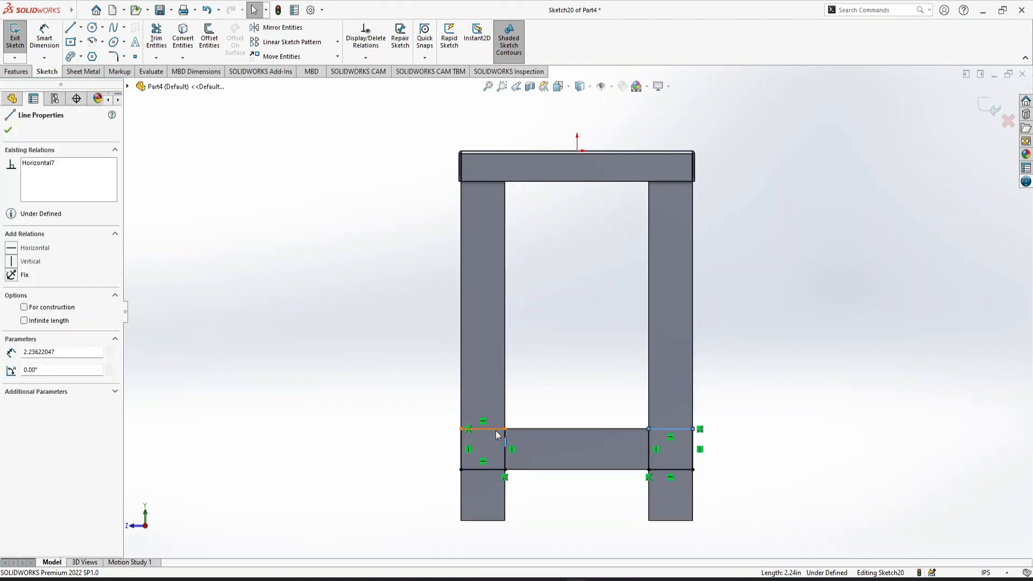
ctrl+click(546, 429)
ctrl+click(546, 430)
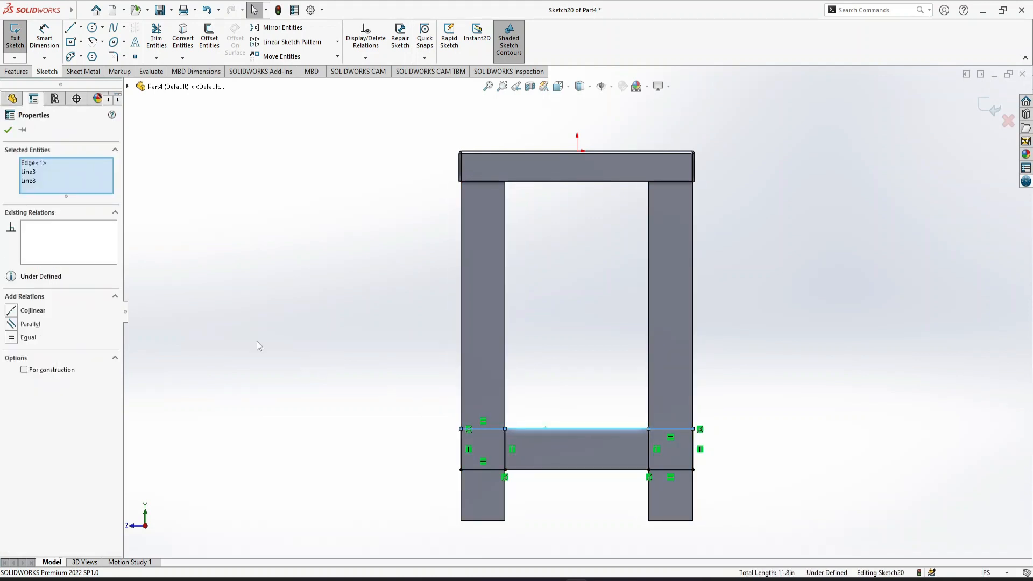
click(13, 325)
click(8, 130)
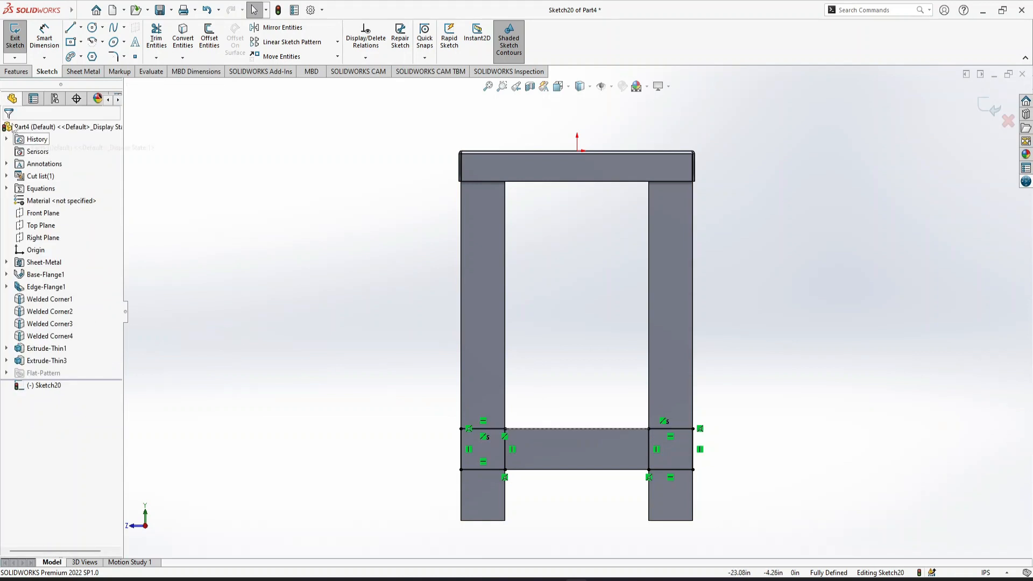
Extrude both rectangles up to next as a one-direction thin feature with 0.118 in walls, reversing the wall thickness direction
click(22, 71)
key(ctrl+7)
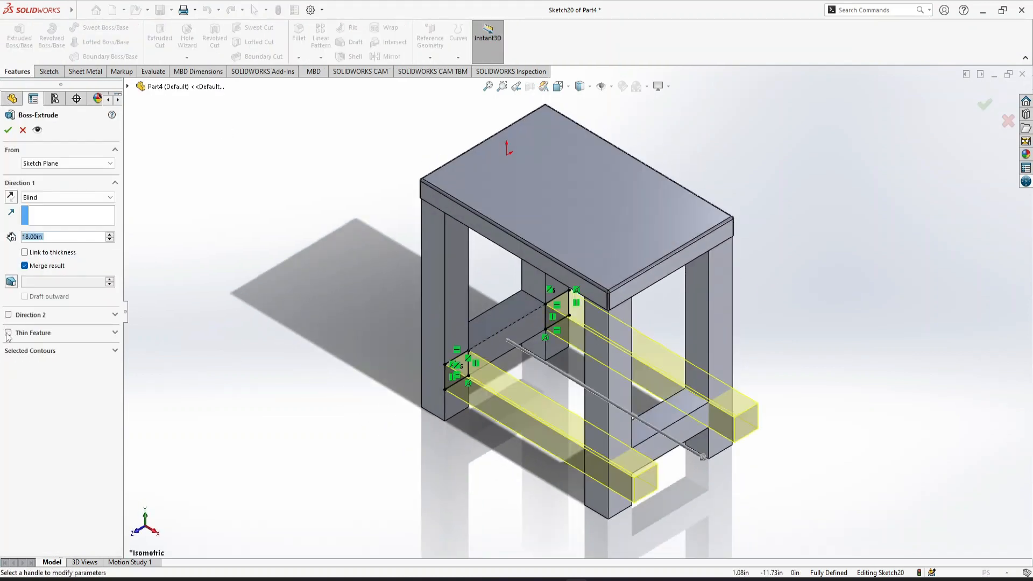
click(8, 333)
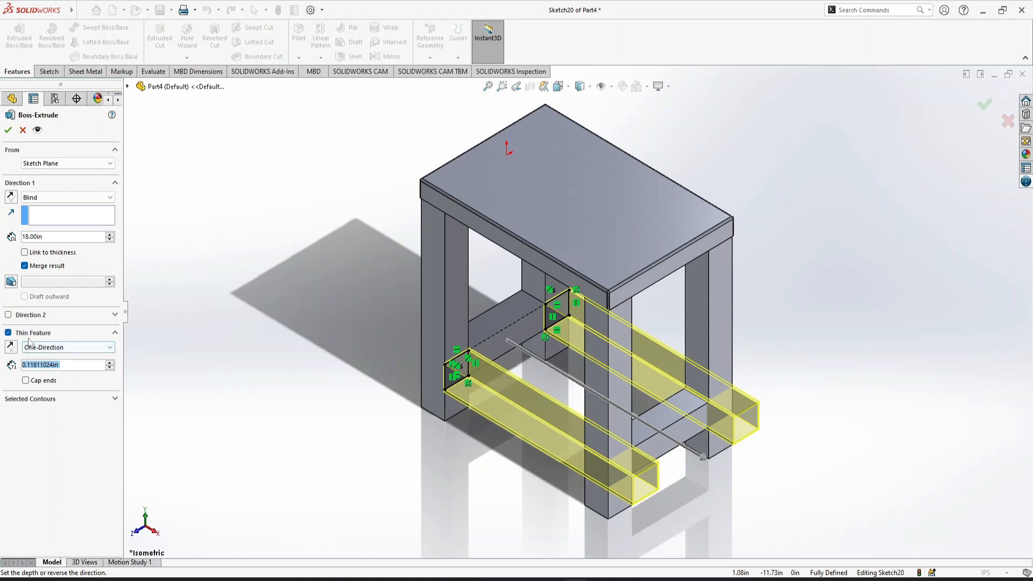
click(59, 197)
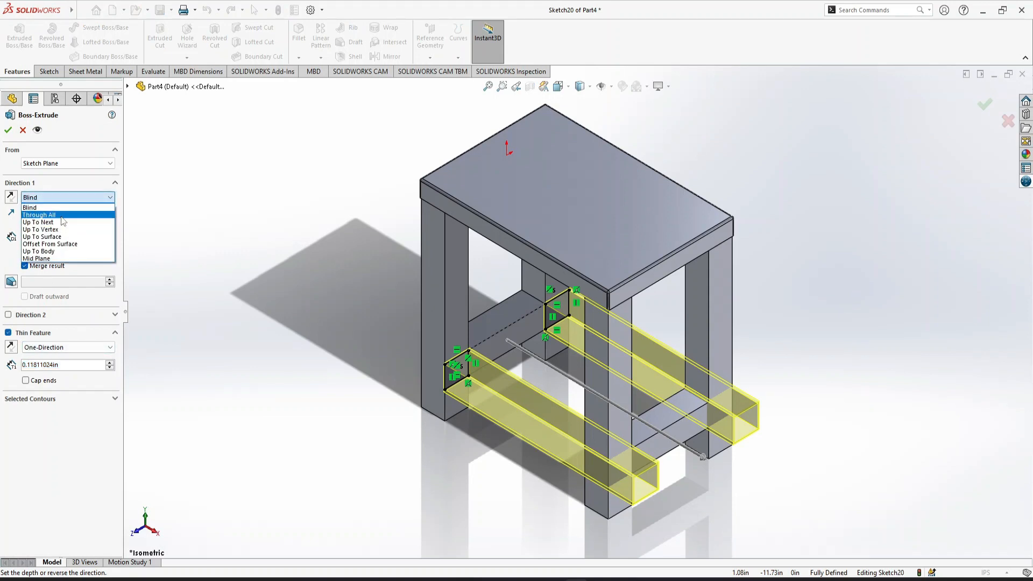
click(63, 223)
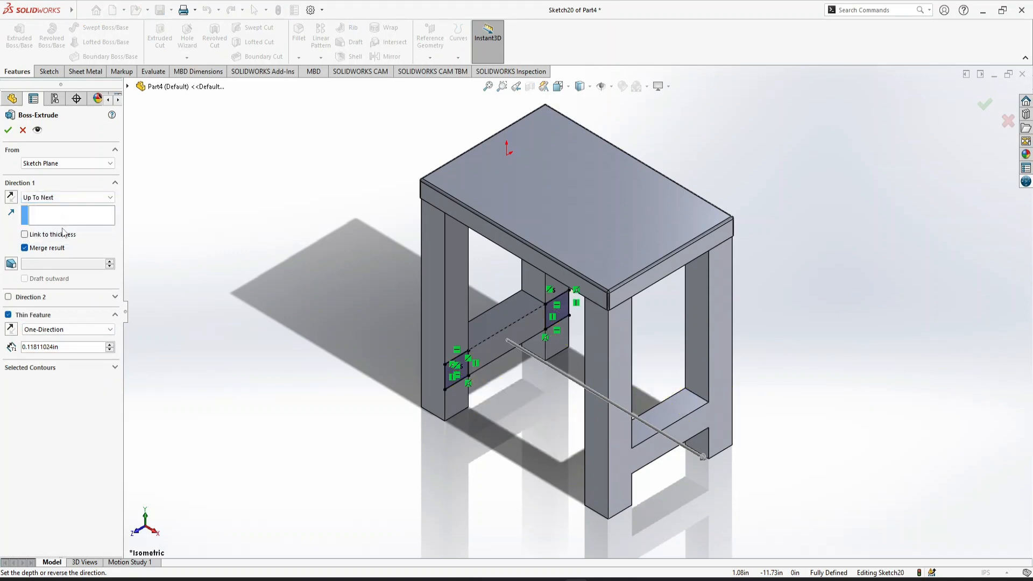
click(11, 330)
click(8, 131)
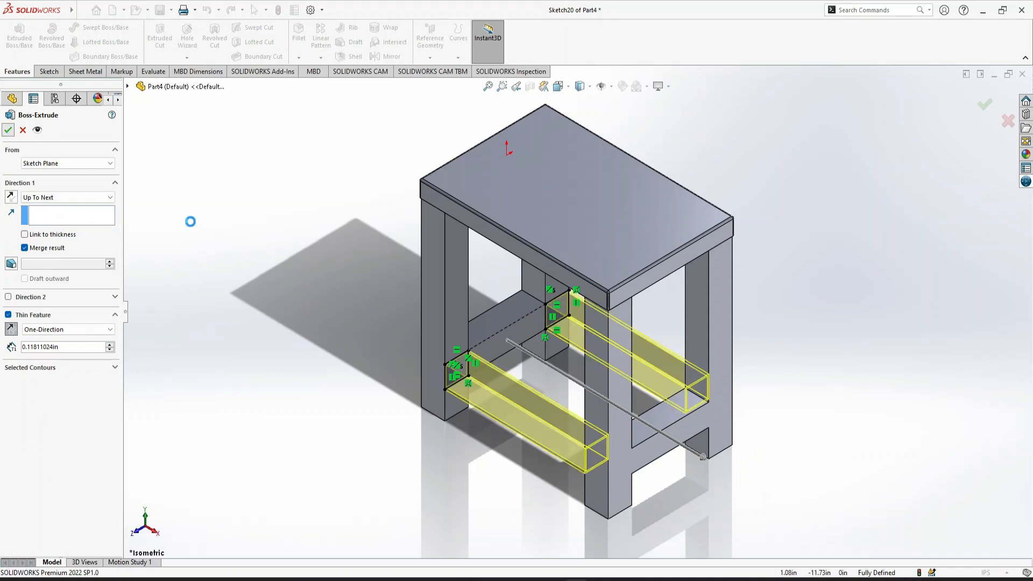
click(259, 287)
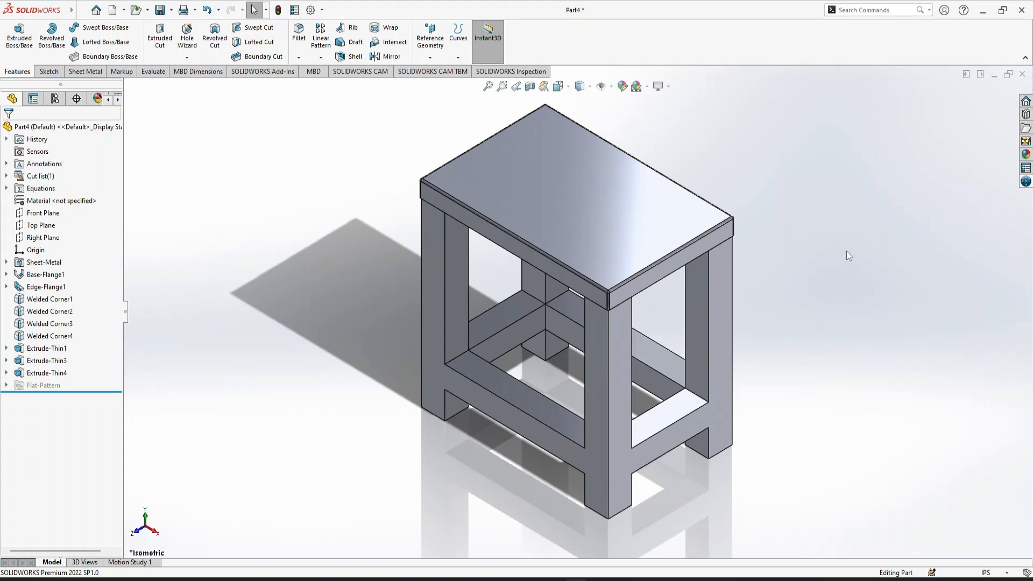
click(622, 87)
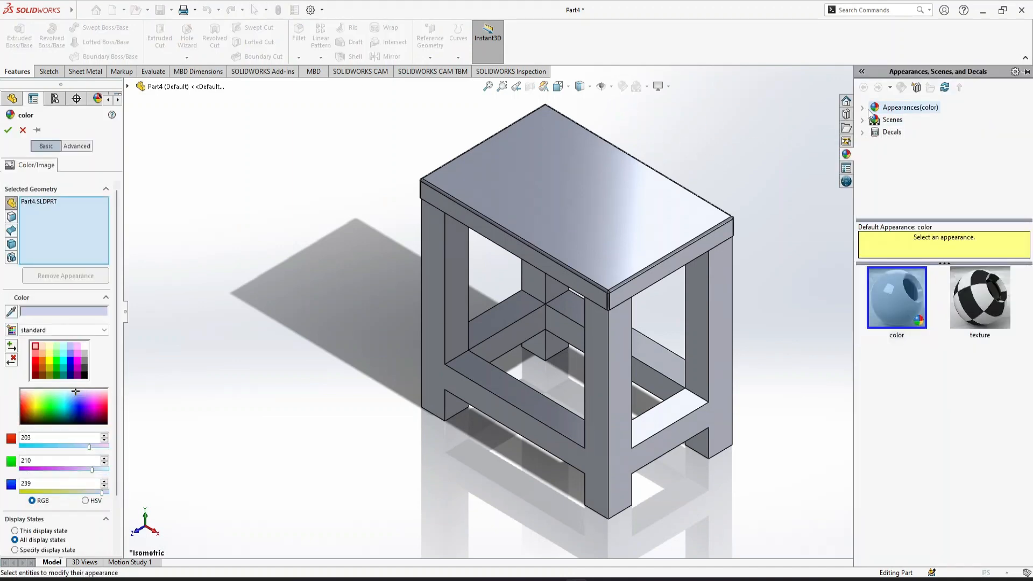
click(862, 107)
click(898, 133)
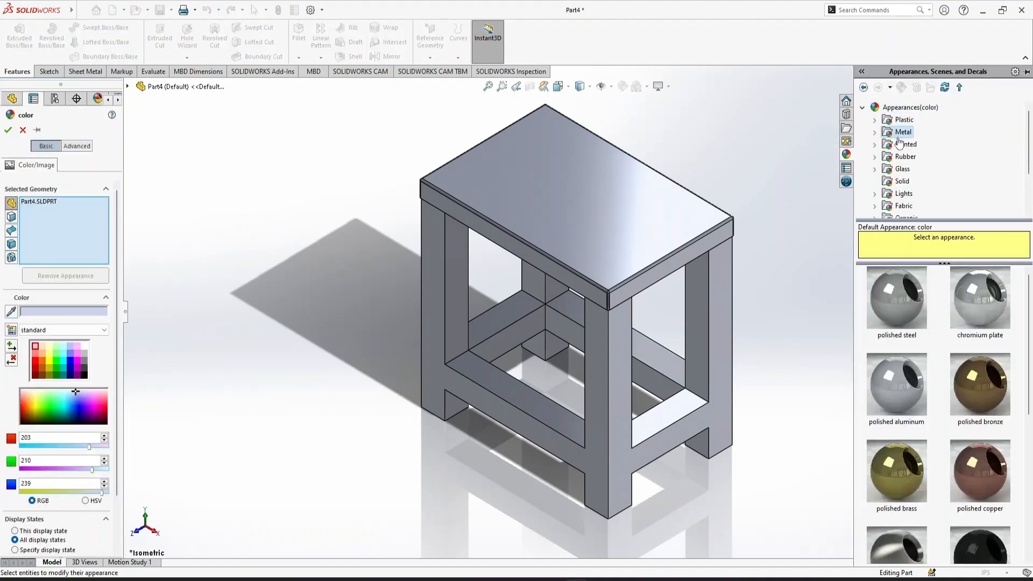
click(875, 132)
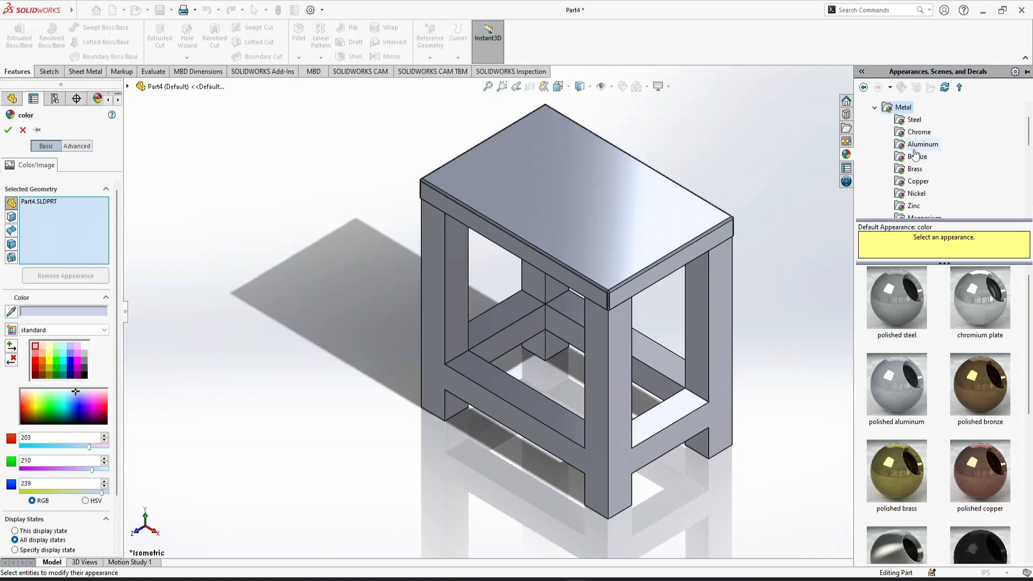
click(218, 177)
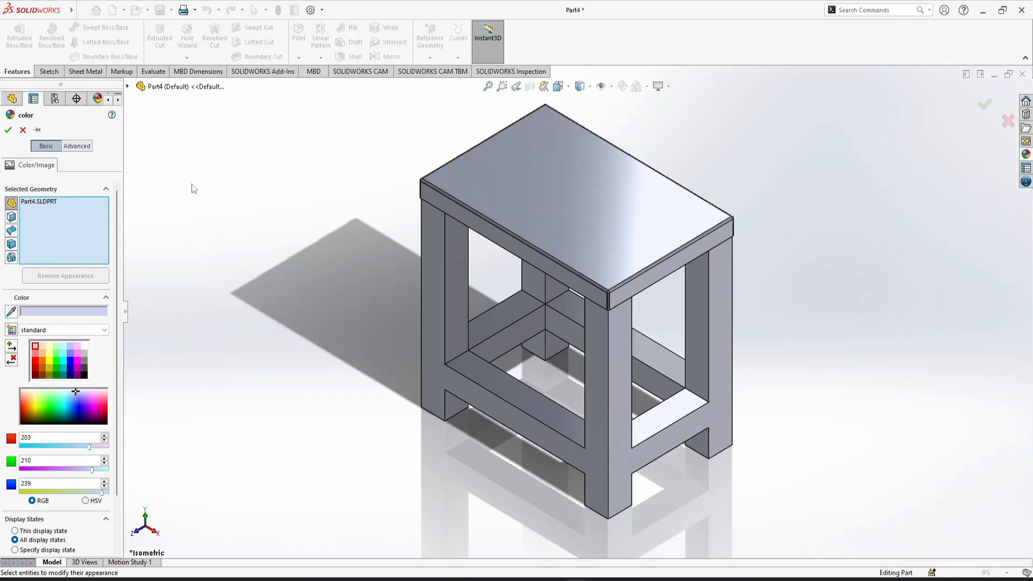
click(23, 131)
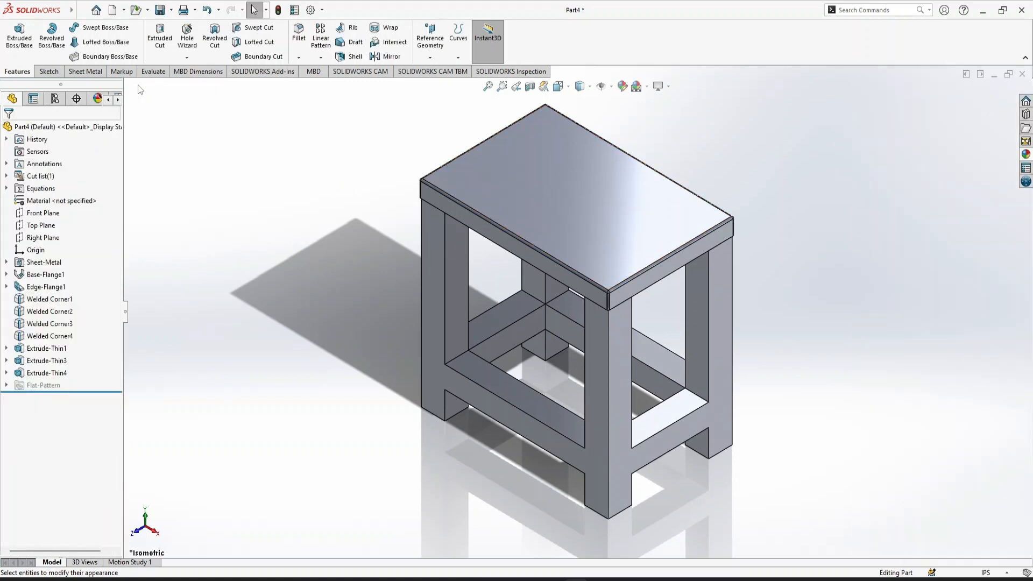
Apply the chromium plate appearance to the tabletop's base and edge flanges, and brushed chromium to the rest of the part
click(45, 262)
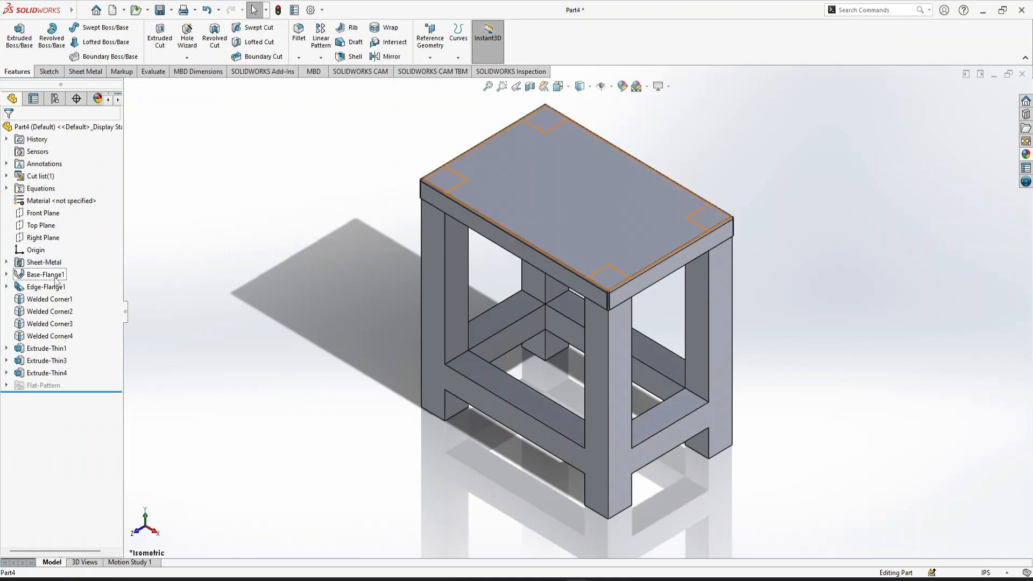
click(56, 278)
ctrl+click(46, 286)
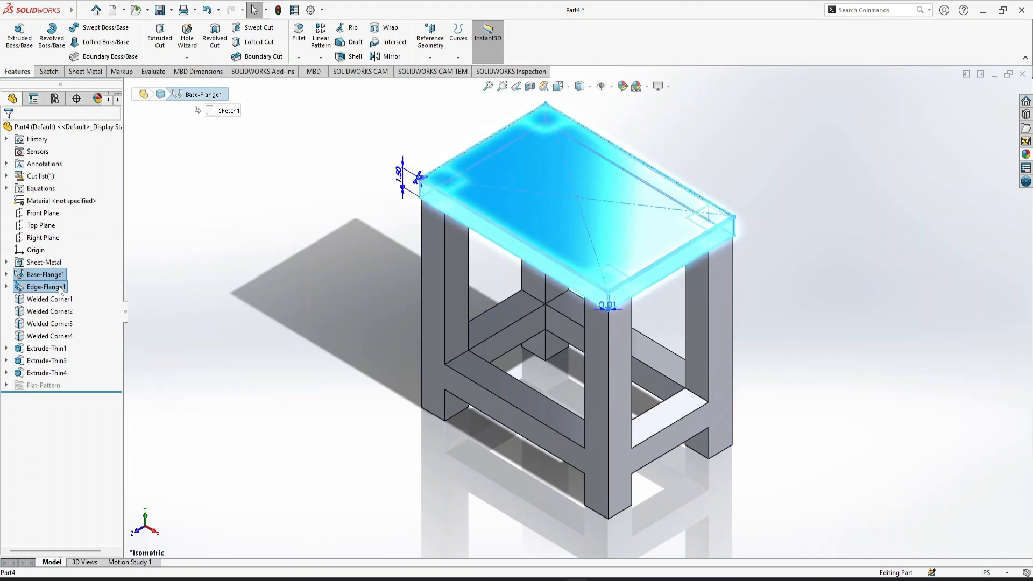
click(1026, 154)
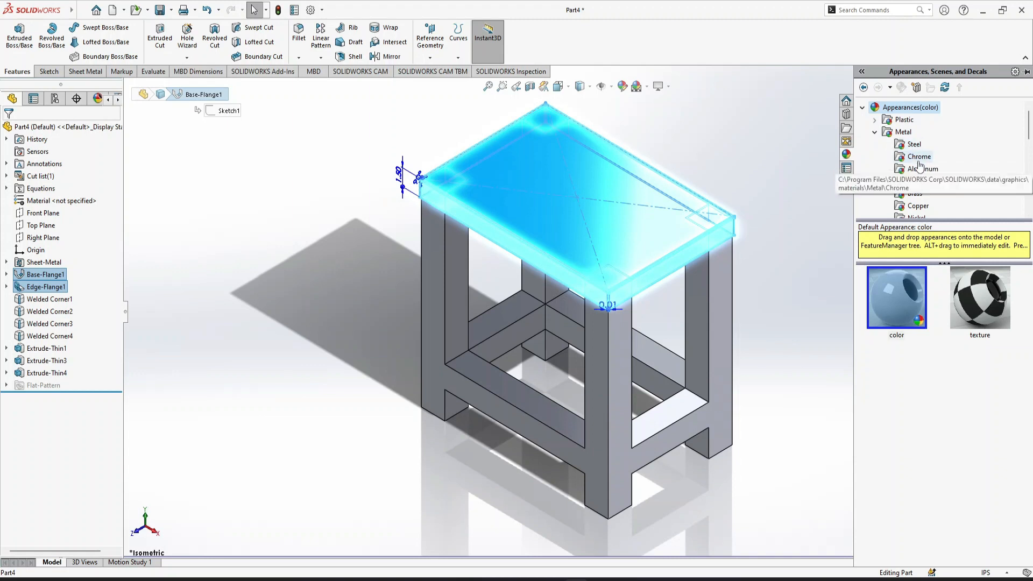
mouse_move(1029, 133)
mouse_down()
mouse_move(1029, 170)
mouse_move(1030, 123)
mouse_up()
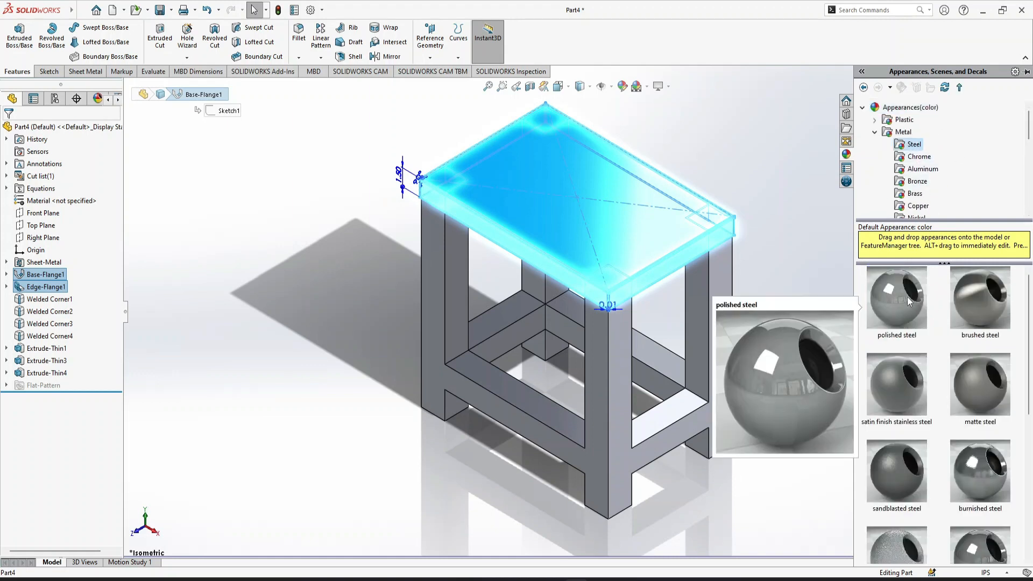
click(921, 157)
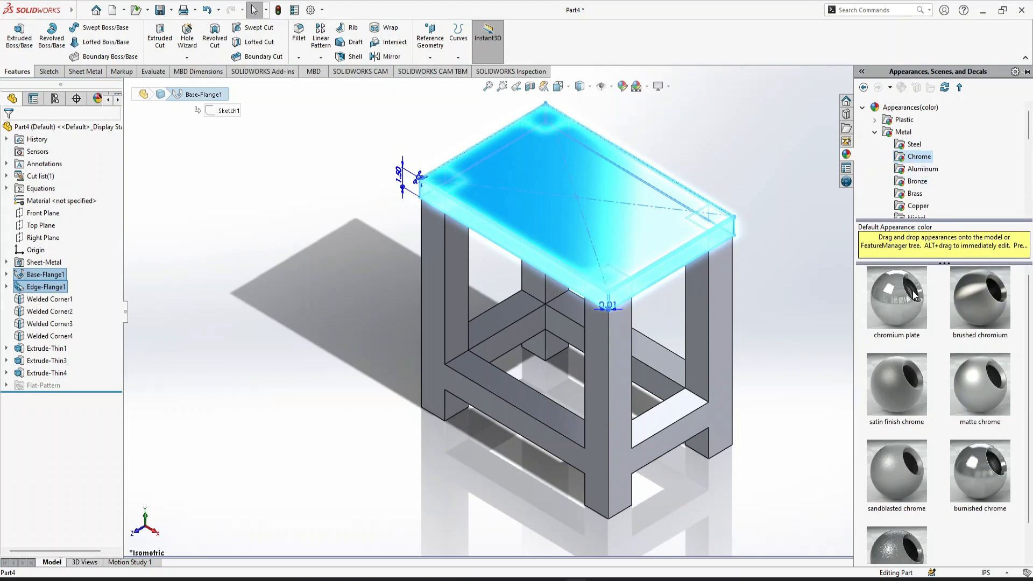
click(893, 298)
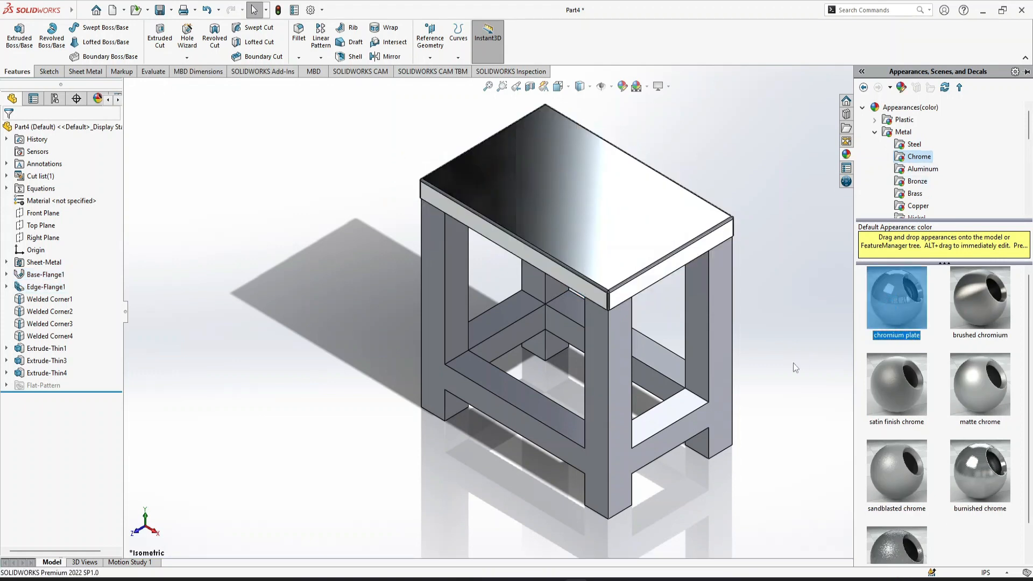
click(984, 299)
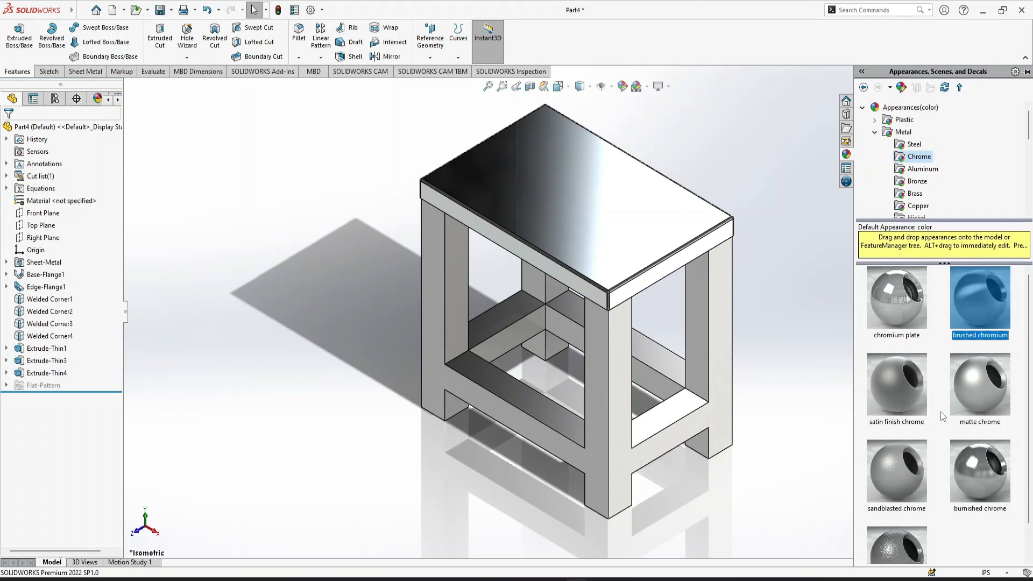
Try the satin finish chrome and chromium plate appearances on the part's legs and crossbars
click(904, 396)
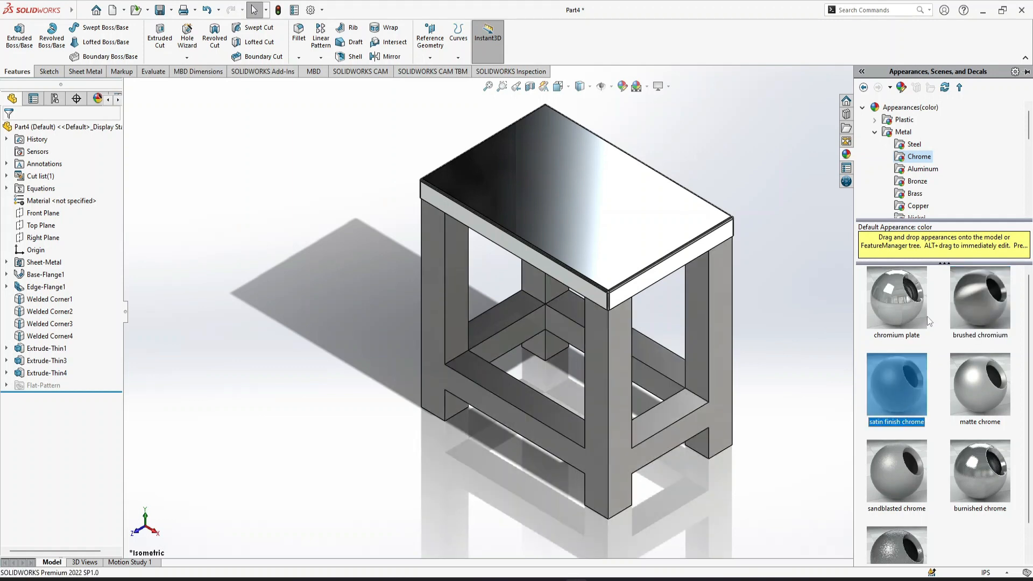
click(897, 298)
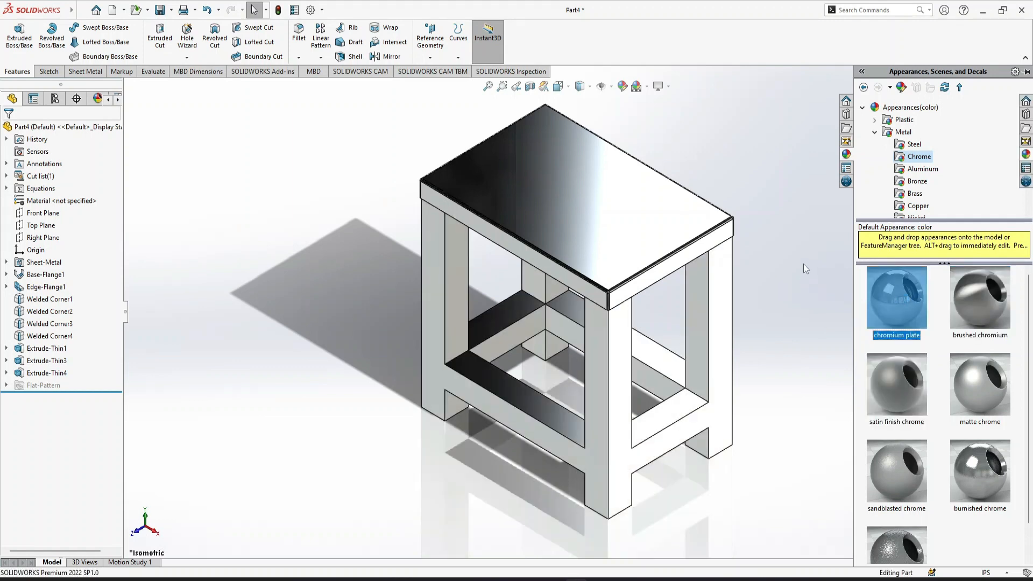
click(803, 264)
Apply the satin finish stainless steel appearance to the three thin extrusions forming the legs and crossbars
drag(89, 381, 30, 301)
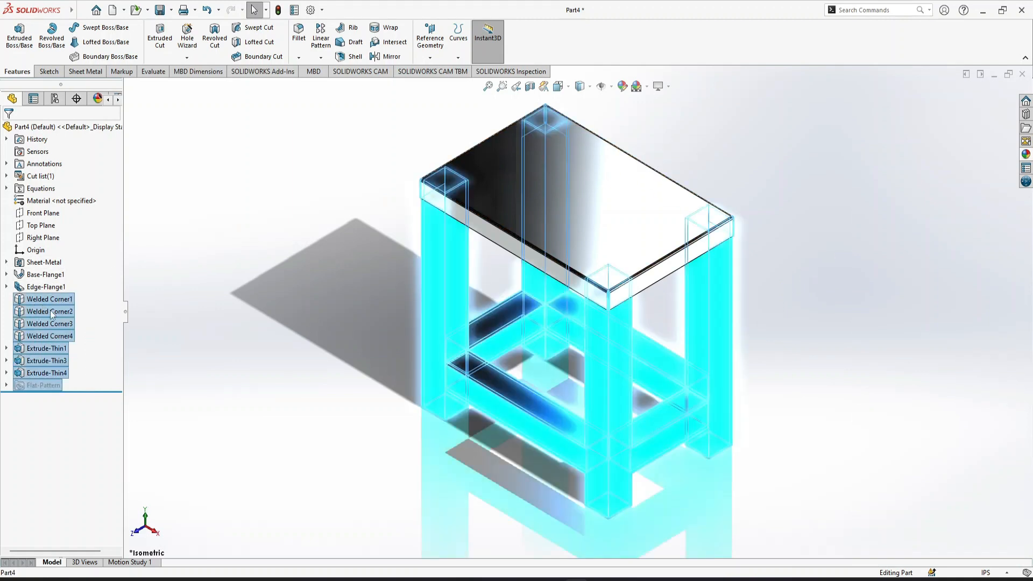
click(182, 319)
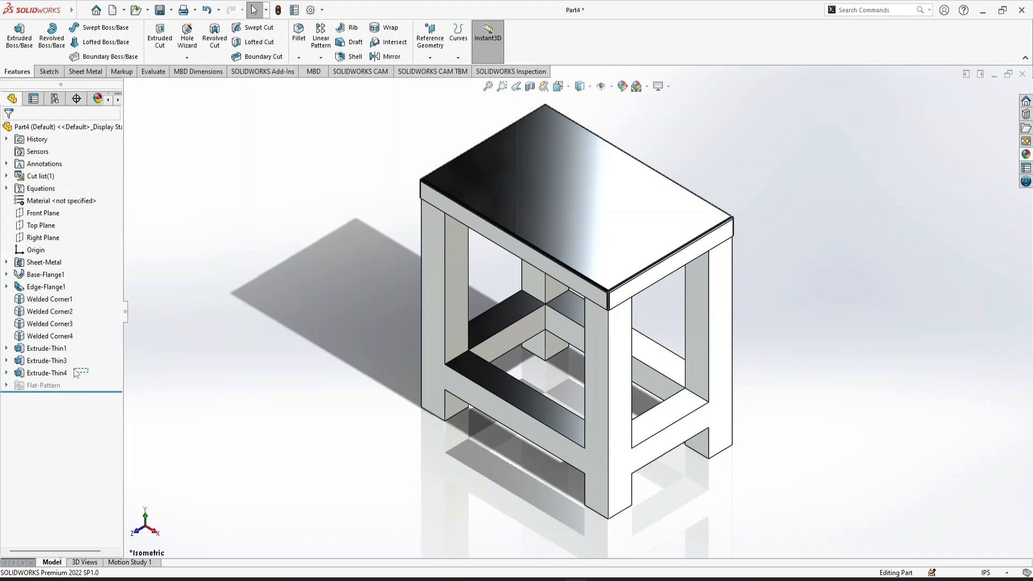
drag(46, 354, 45, 352)
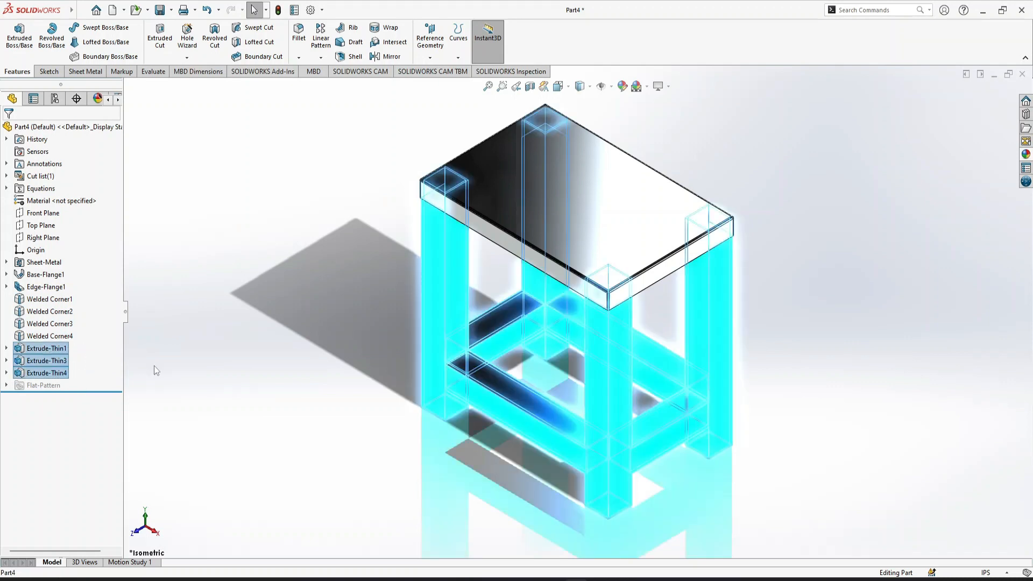
click(1026, 155)
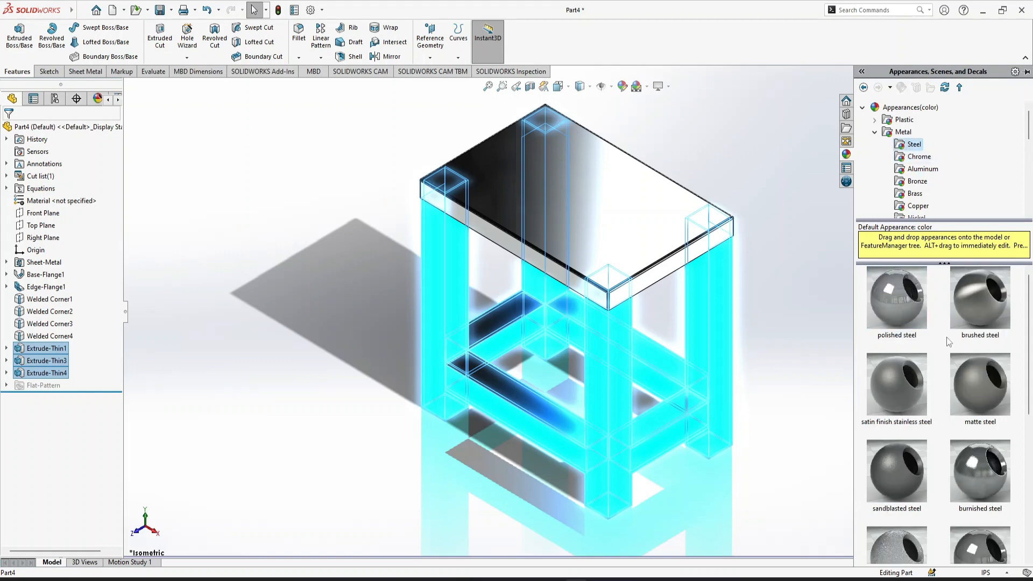
click(899, 388)
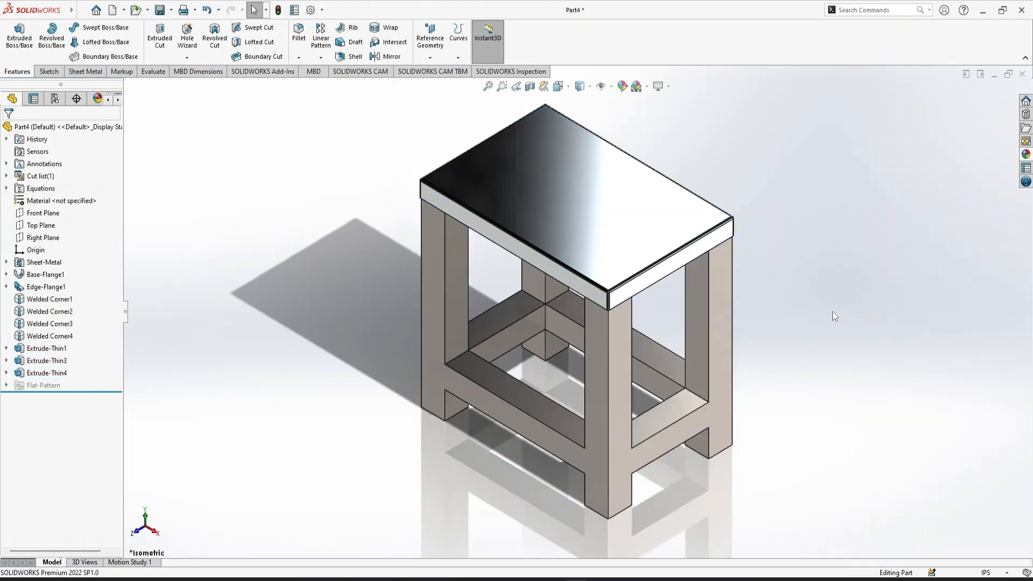
Recolor the chromium plate on the tabletop's base and edge flanges to white (RGB 255, 255, 255) with a grey secondary color
click(528, 190)
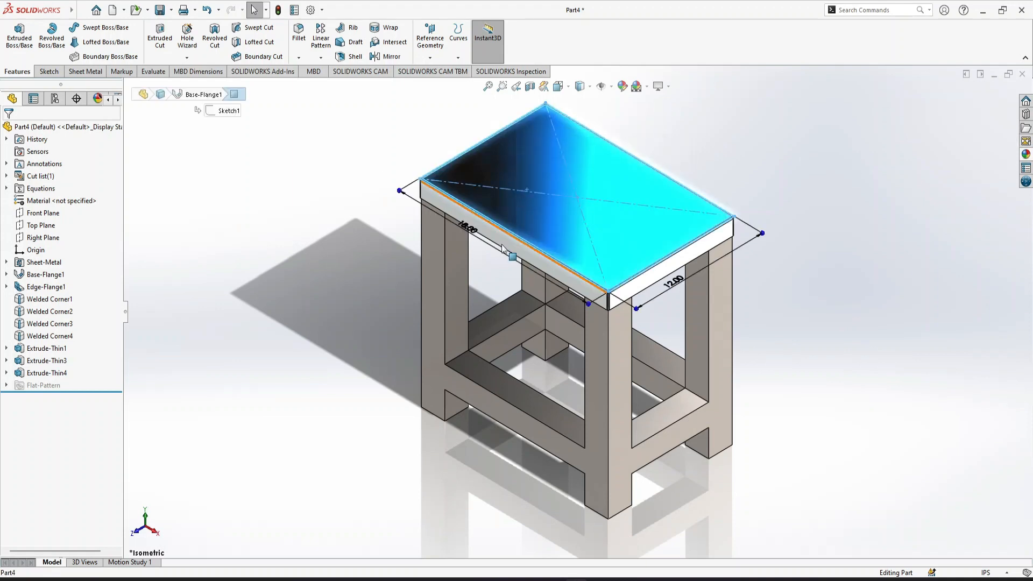
click(287, 233)
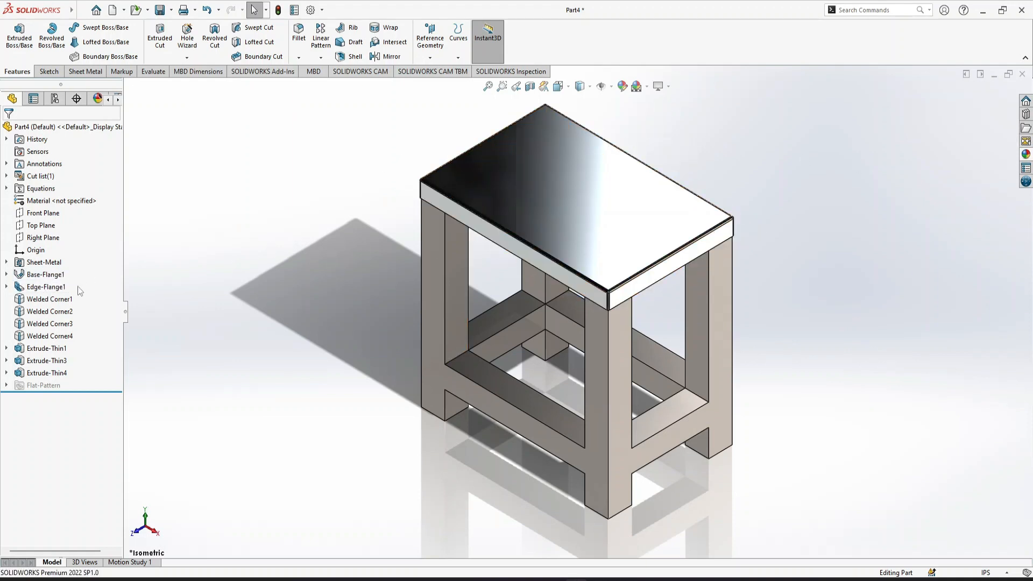
drag(42, 279, 80, 284)
click(623, 86)
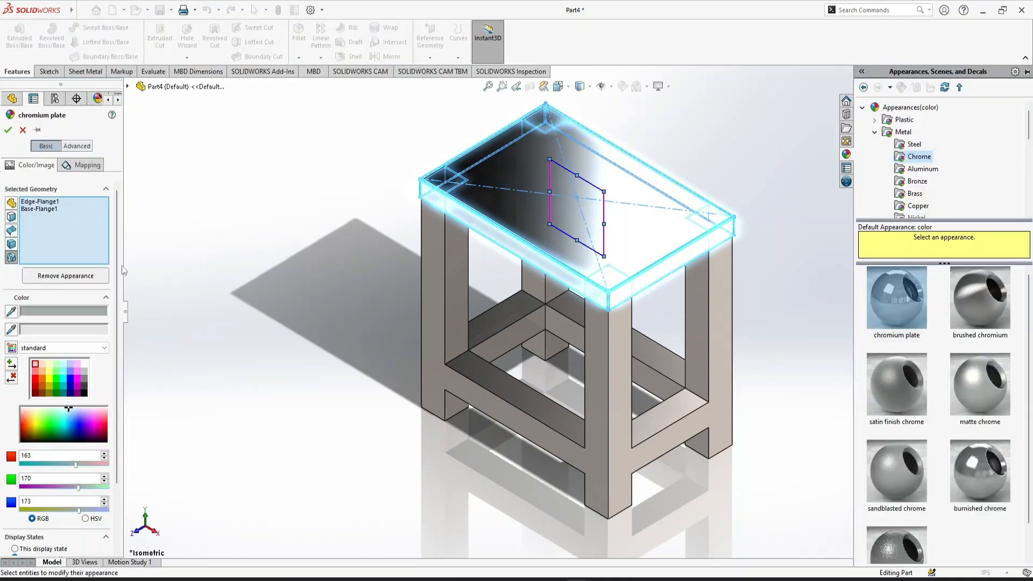
click(84, 366)
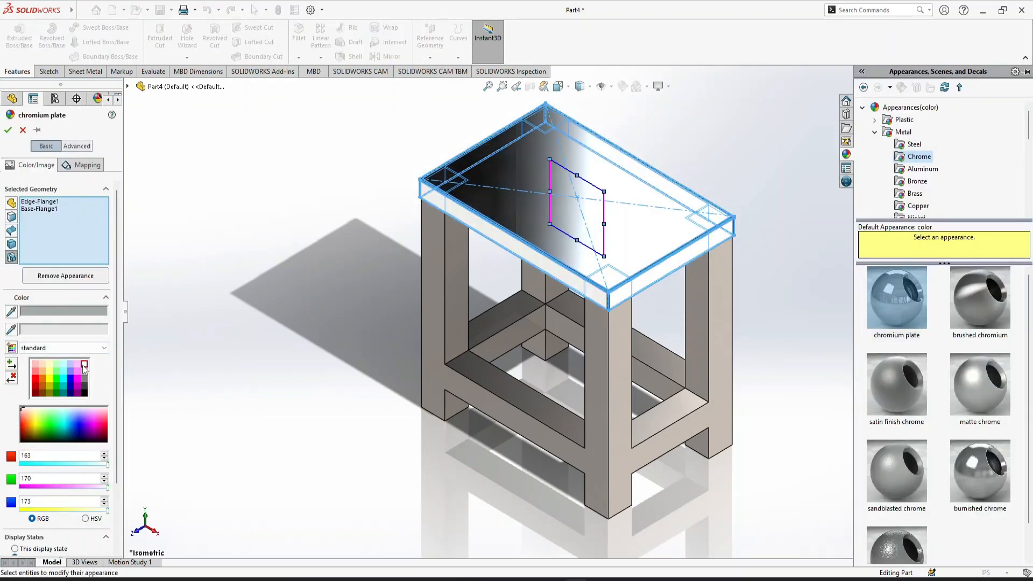
click(65, 330)
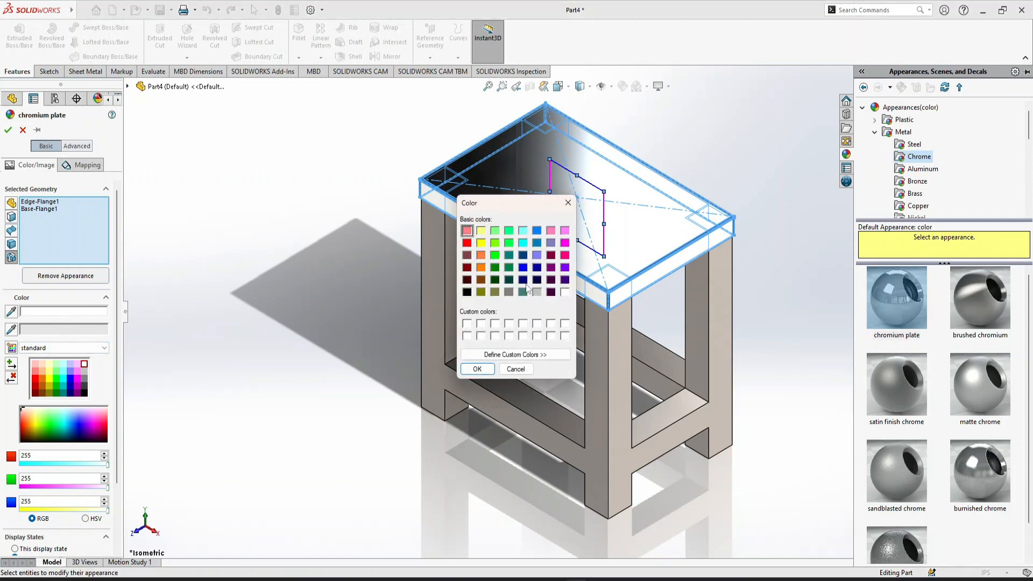
click(477, 369)
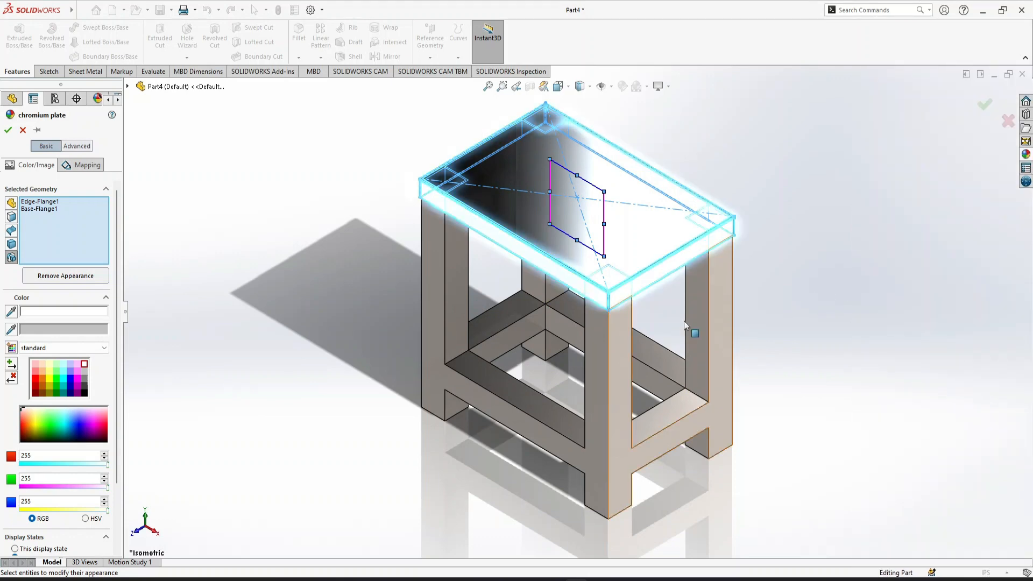
click(7, 130)
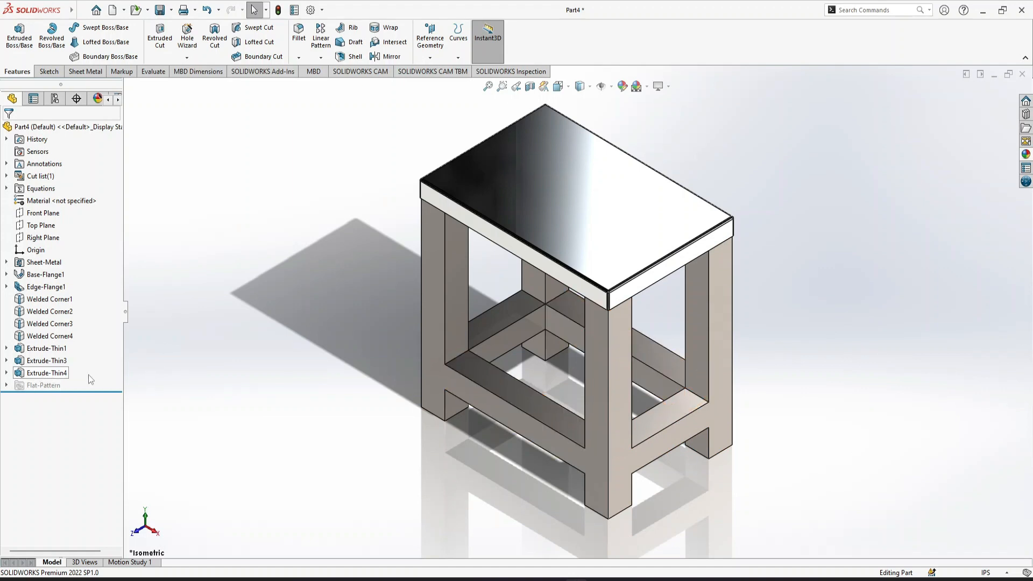
Recolor the satin finish stainless steel on the three leg and crossbar extrusions to dark grey, RGB 64, 64, 64
drag(78, 375, 46, 351)
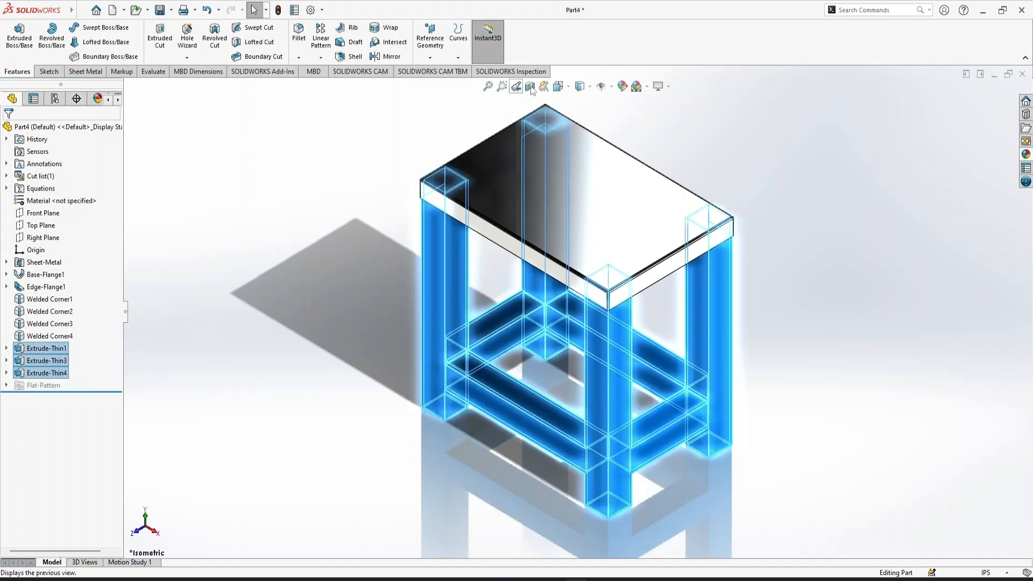
click(623, 86)
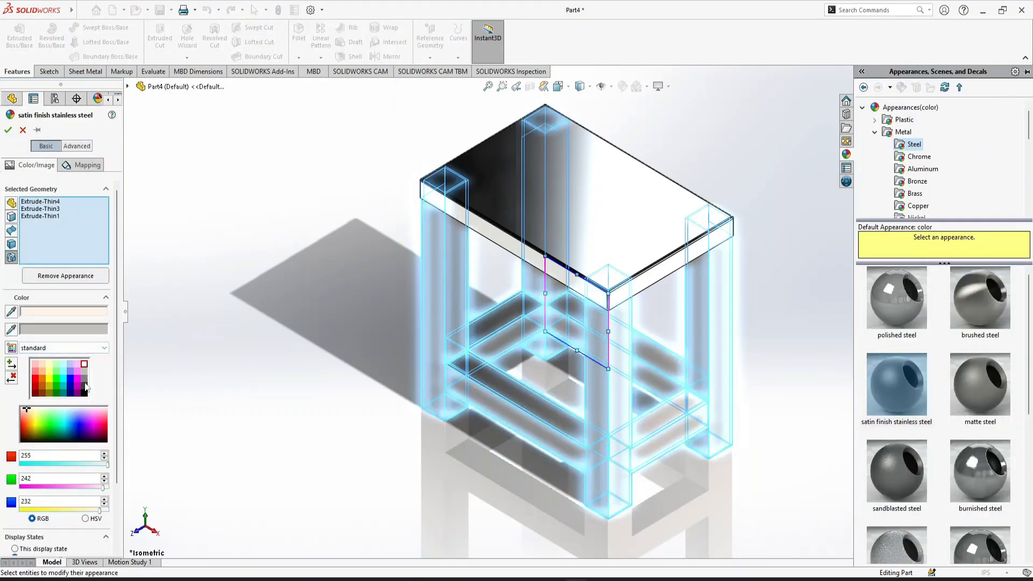
click(85, 386)
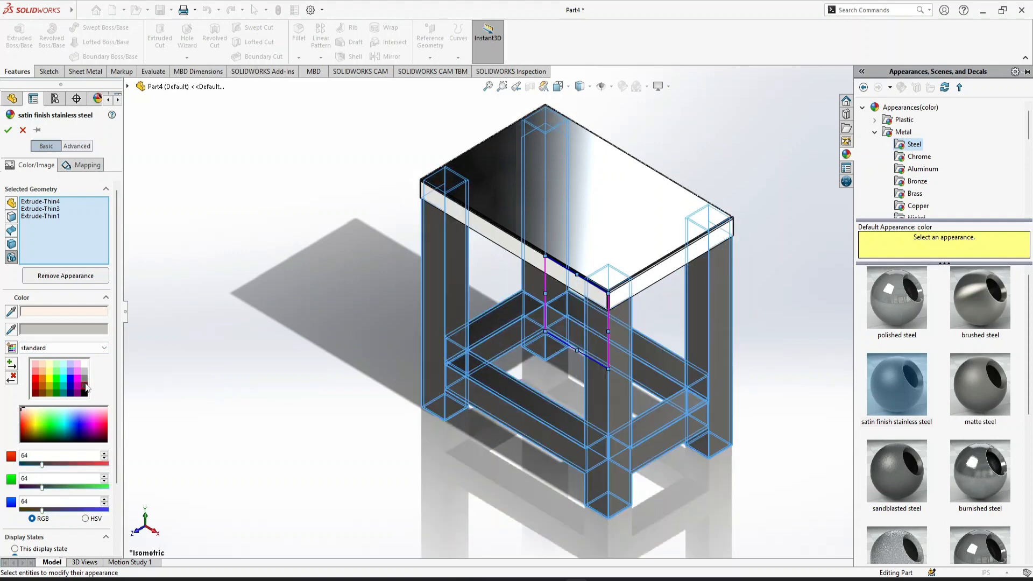
click(8, 130)
click(246, 247)
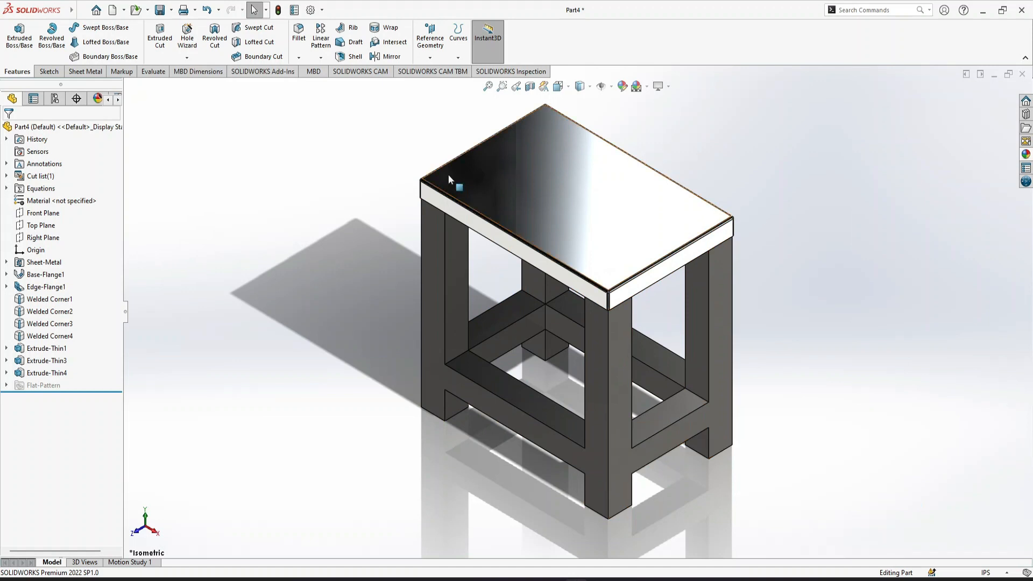
Set the chromium plate on the tabletop's base and edge flanges to pale cyan (RGB 192, 255, 255) with a white secondary color
click(525, 196)
click(335, 231)
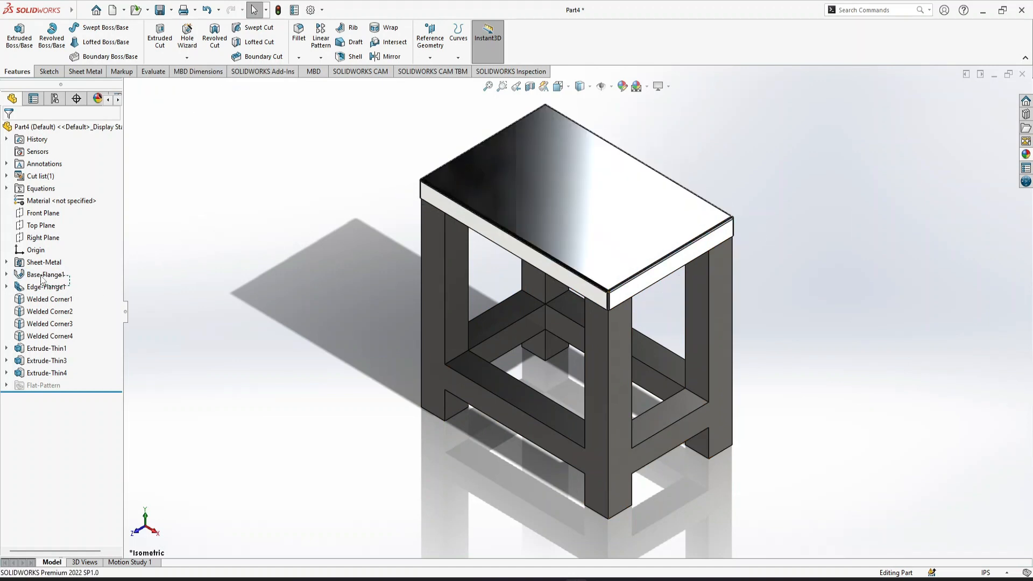
shift+click(53, 287)
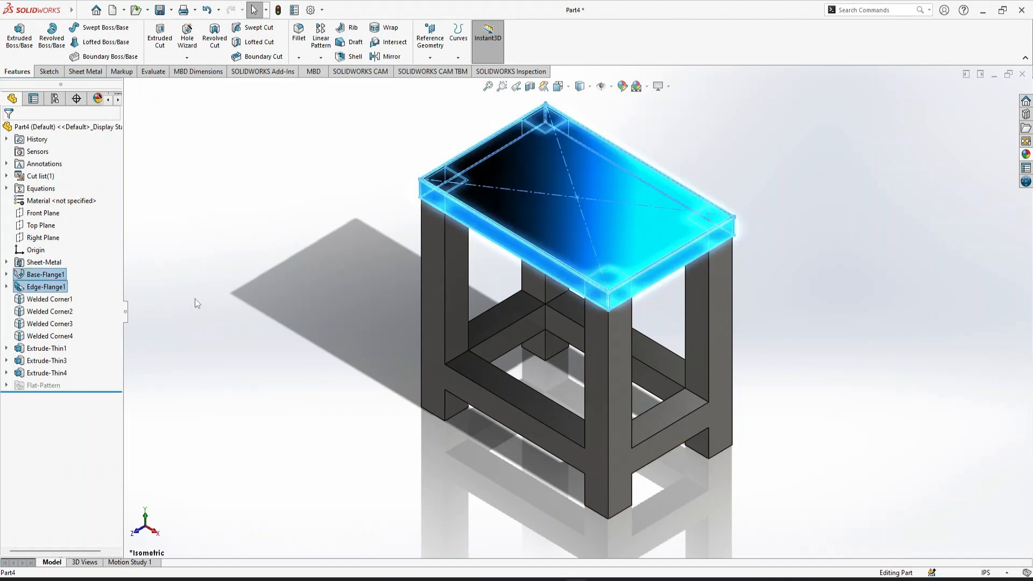
click(622, 86)
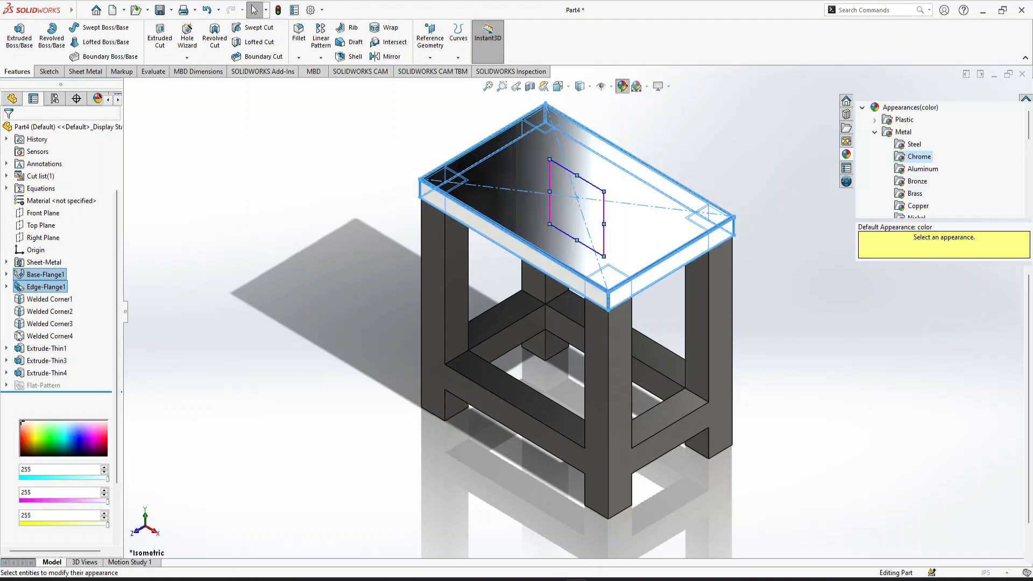
click(69, 366)
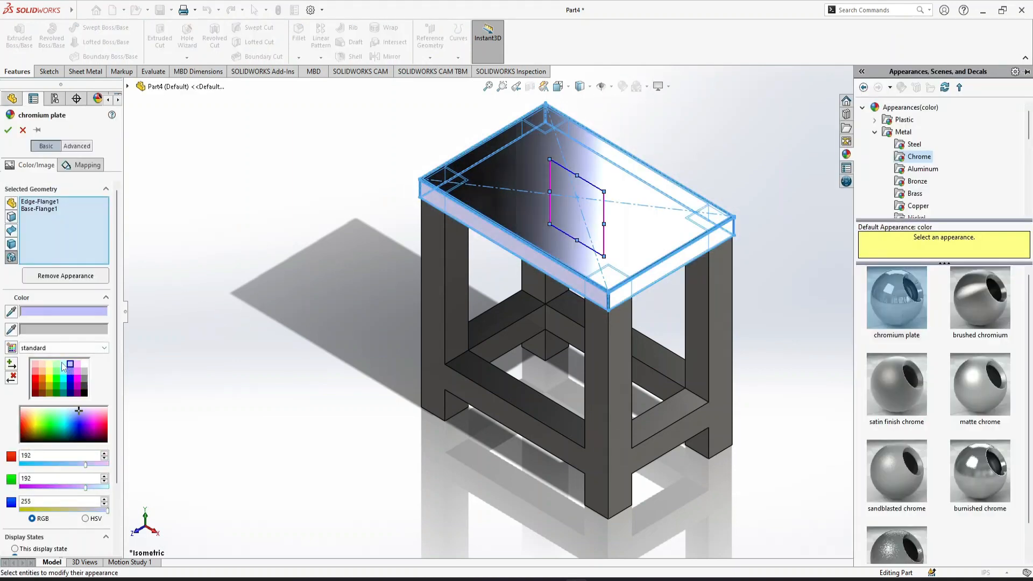
click(62, 364)
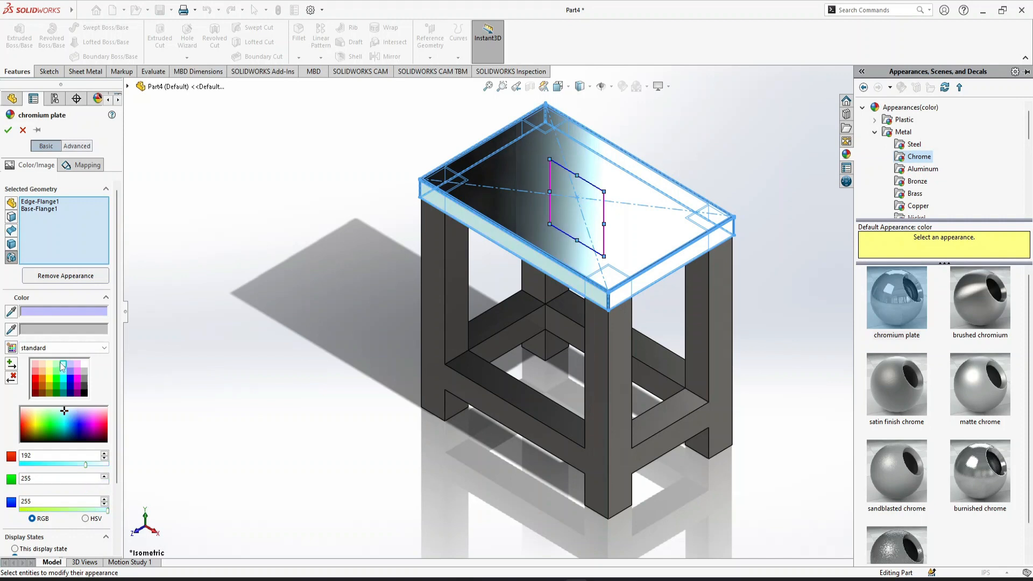
double_click(68, 331)
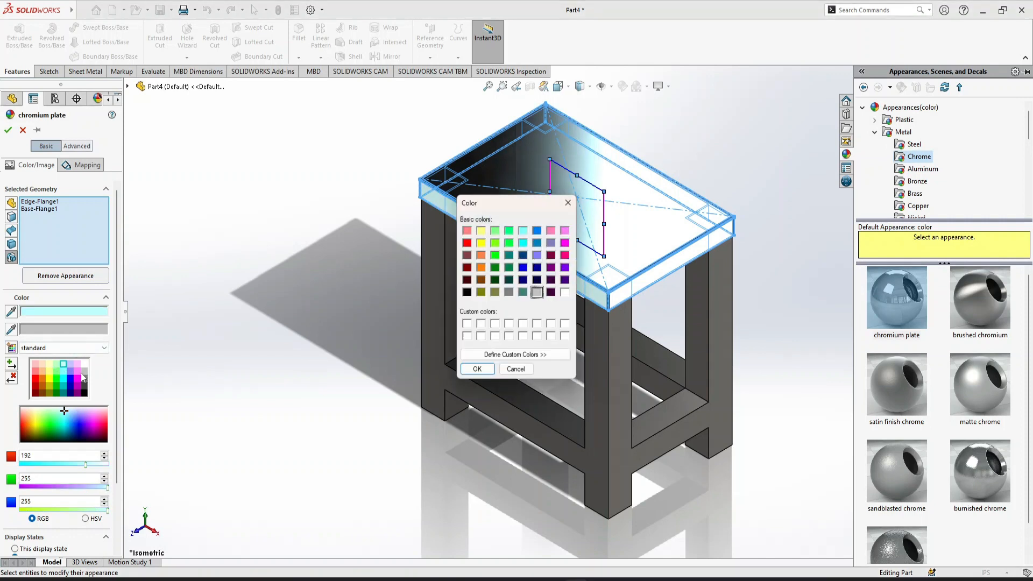
click(565, 291)
click(477, 369)
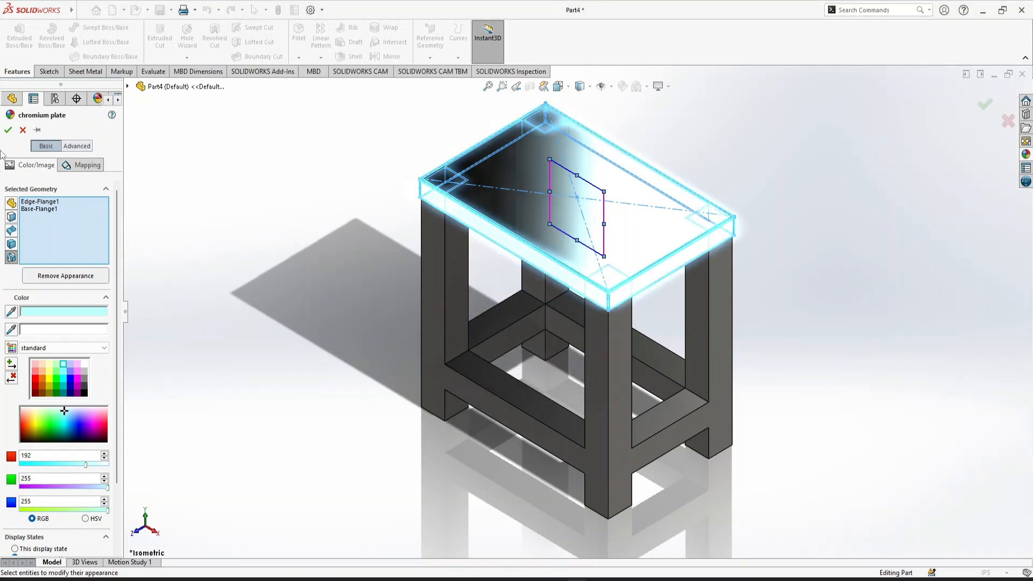
click(7, 130)
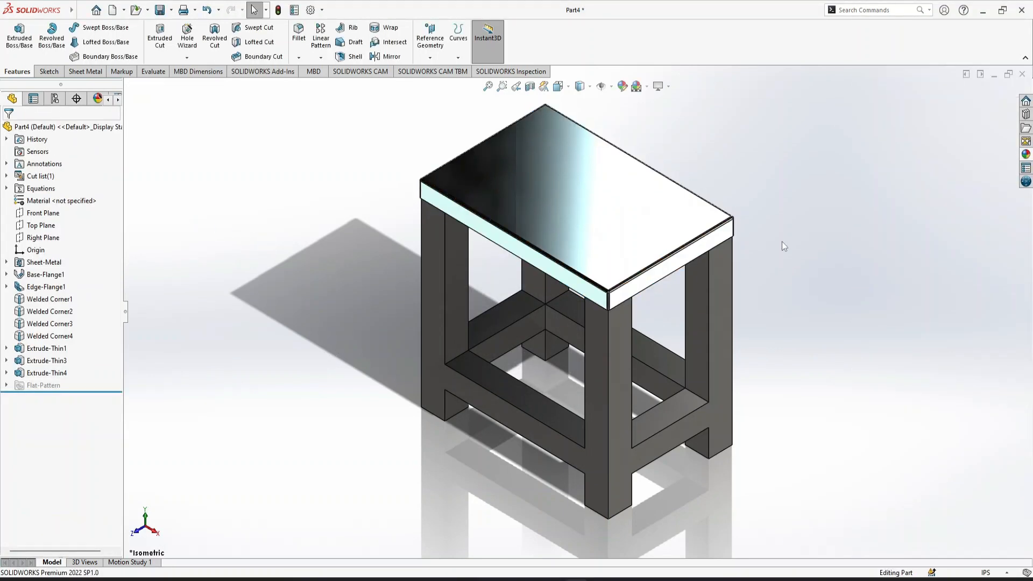